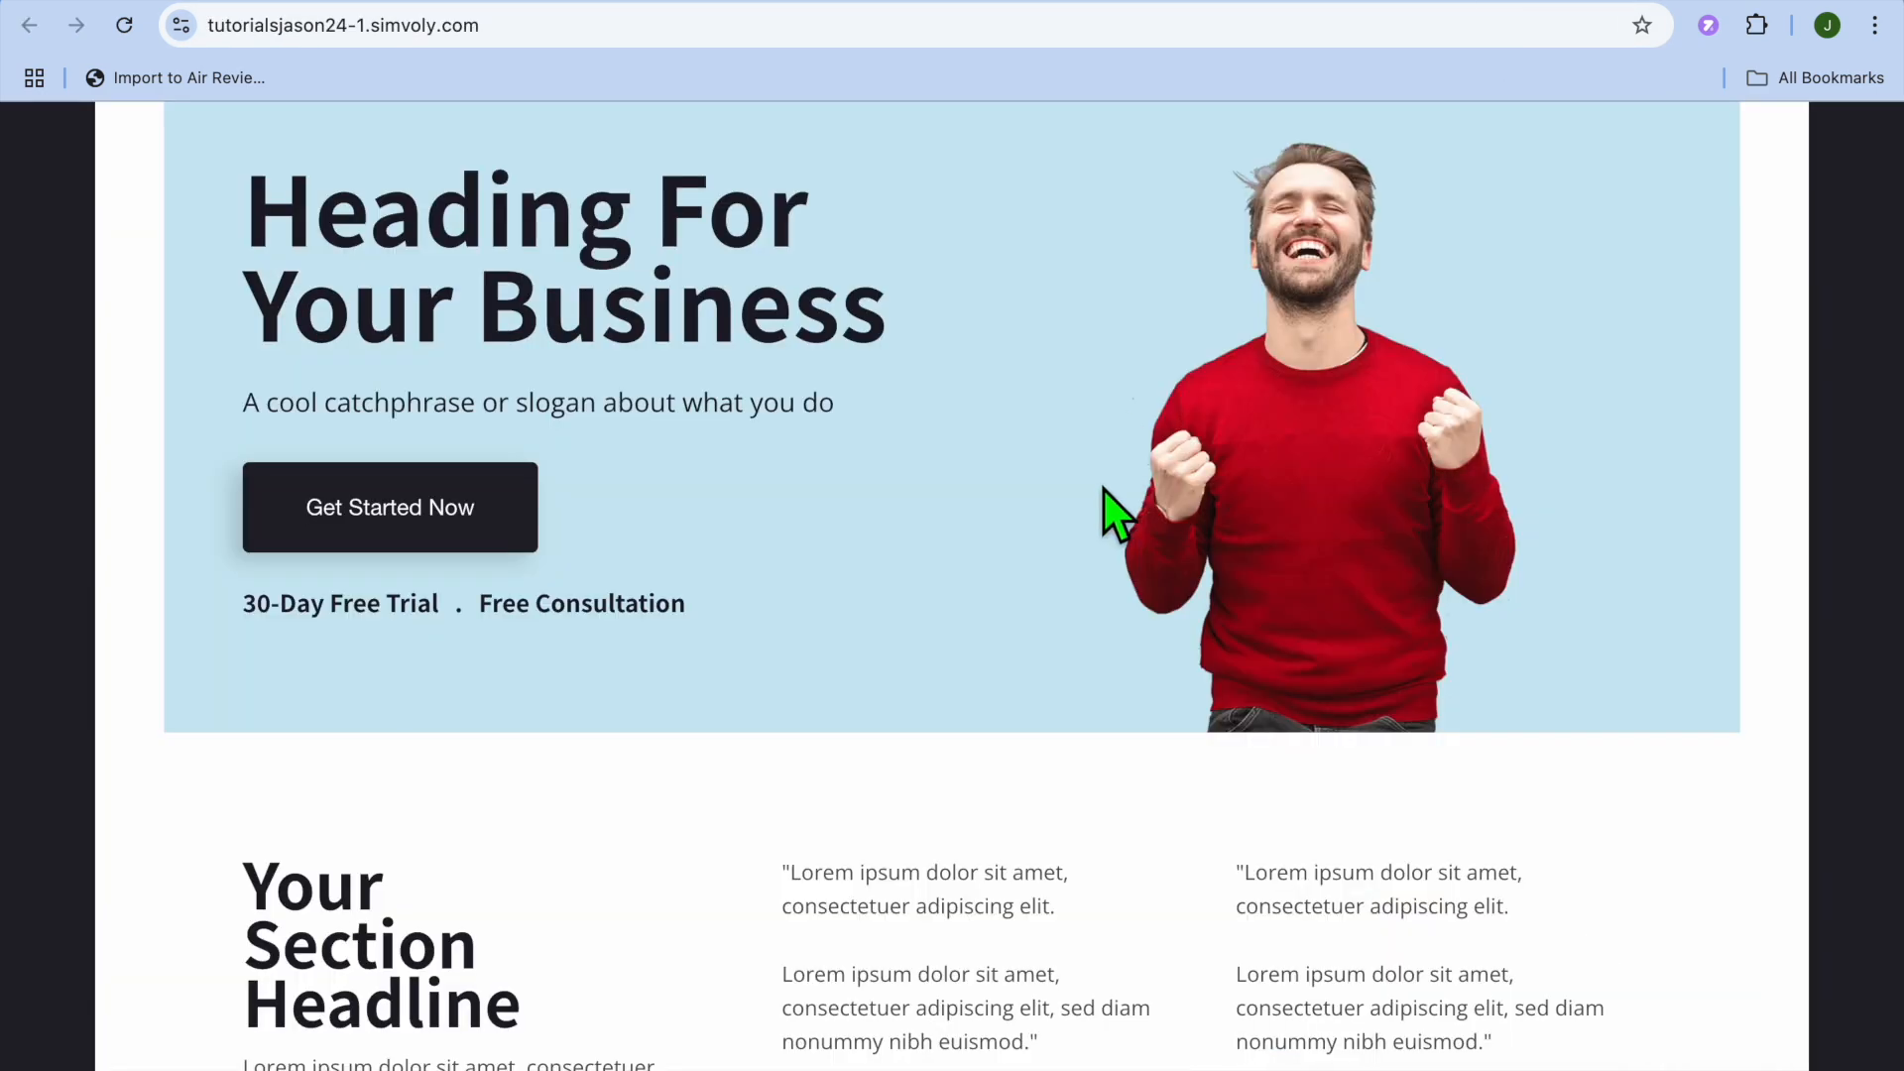
- Look through the sample business website's home page, from the hero section to the client testimonials
{"action": "scroll", "coordinate": [1103, 488], "scroll_direction": "down", "scroll_amount": 4}
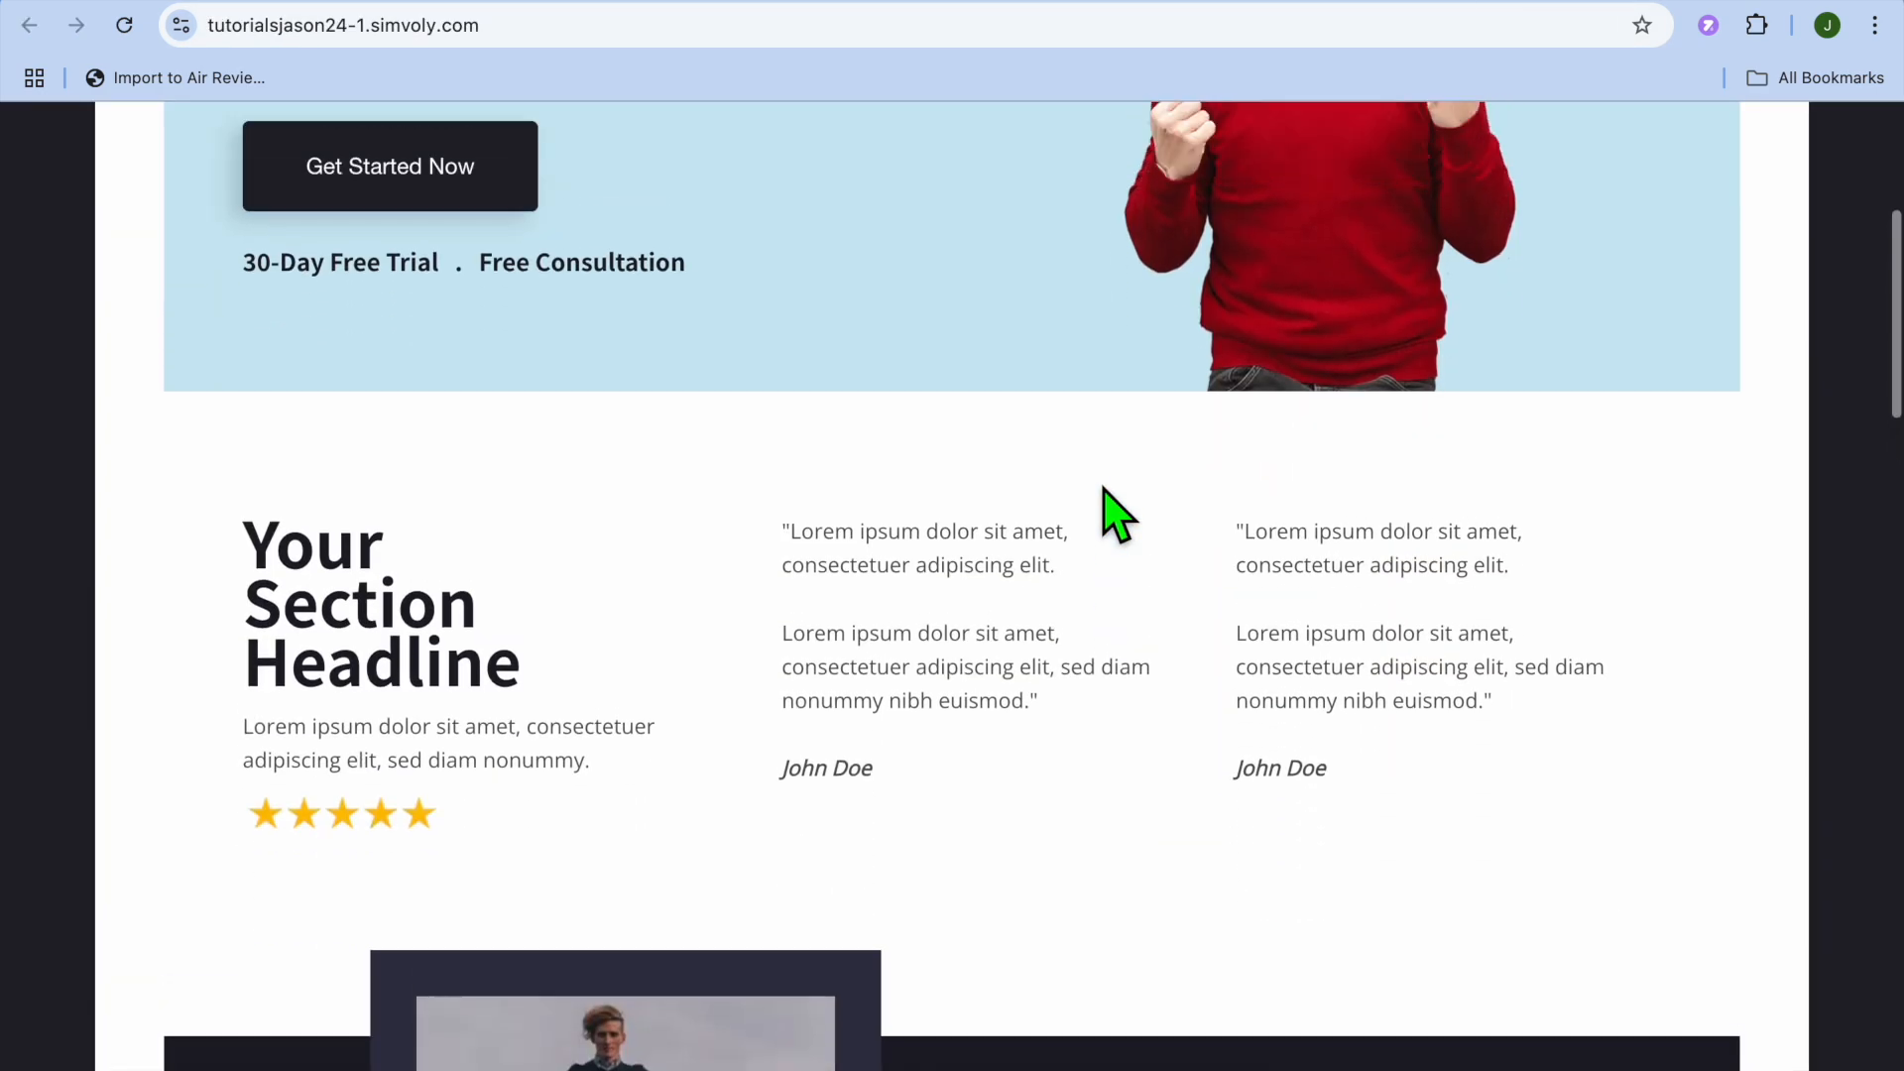
{"action": "scroll", "coordinate": [1103, 488], "scroll_direction": "up", "scroll_amount": 5}
{"action": "scroll", "coordinate": [1102, 488], "scroll_direction": "down", "scroll_amount": 12}
{"action": "scroll", "coordinate": [1103, 488], "scroll_direction": "down", "scroll_amount": 12}
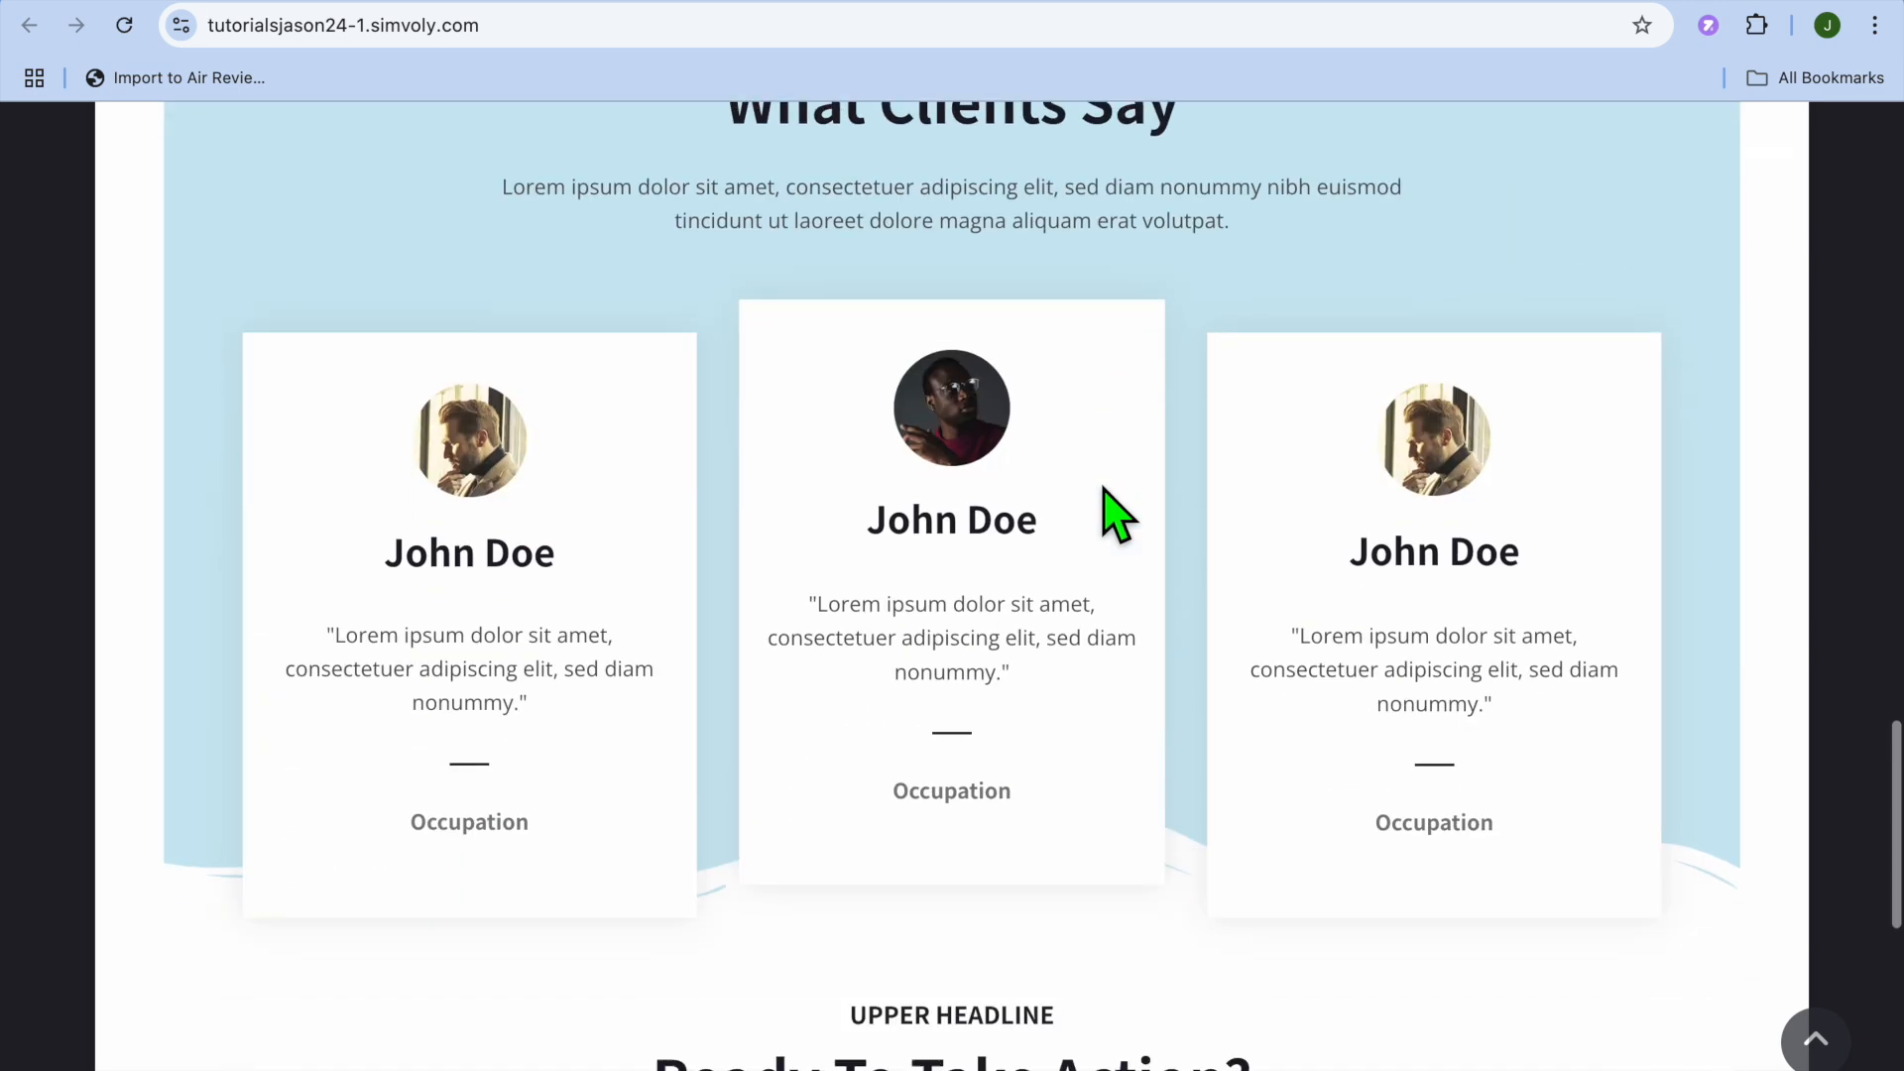
{"action": "scroll", "coordinate": [1103, 496], "scroll_direction": "up", "scroll_amount": 10}
{"action": "scroll", "coordinate": [1111, 506], "scroll_direction": "up", "scroll_amount": 10}
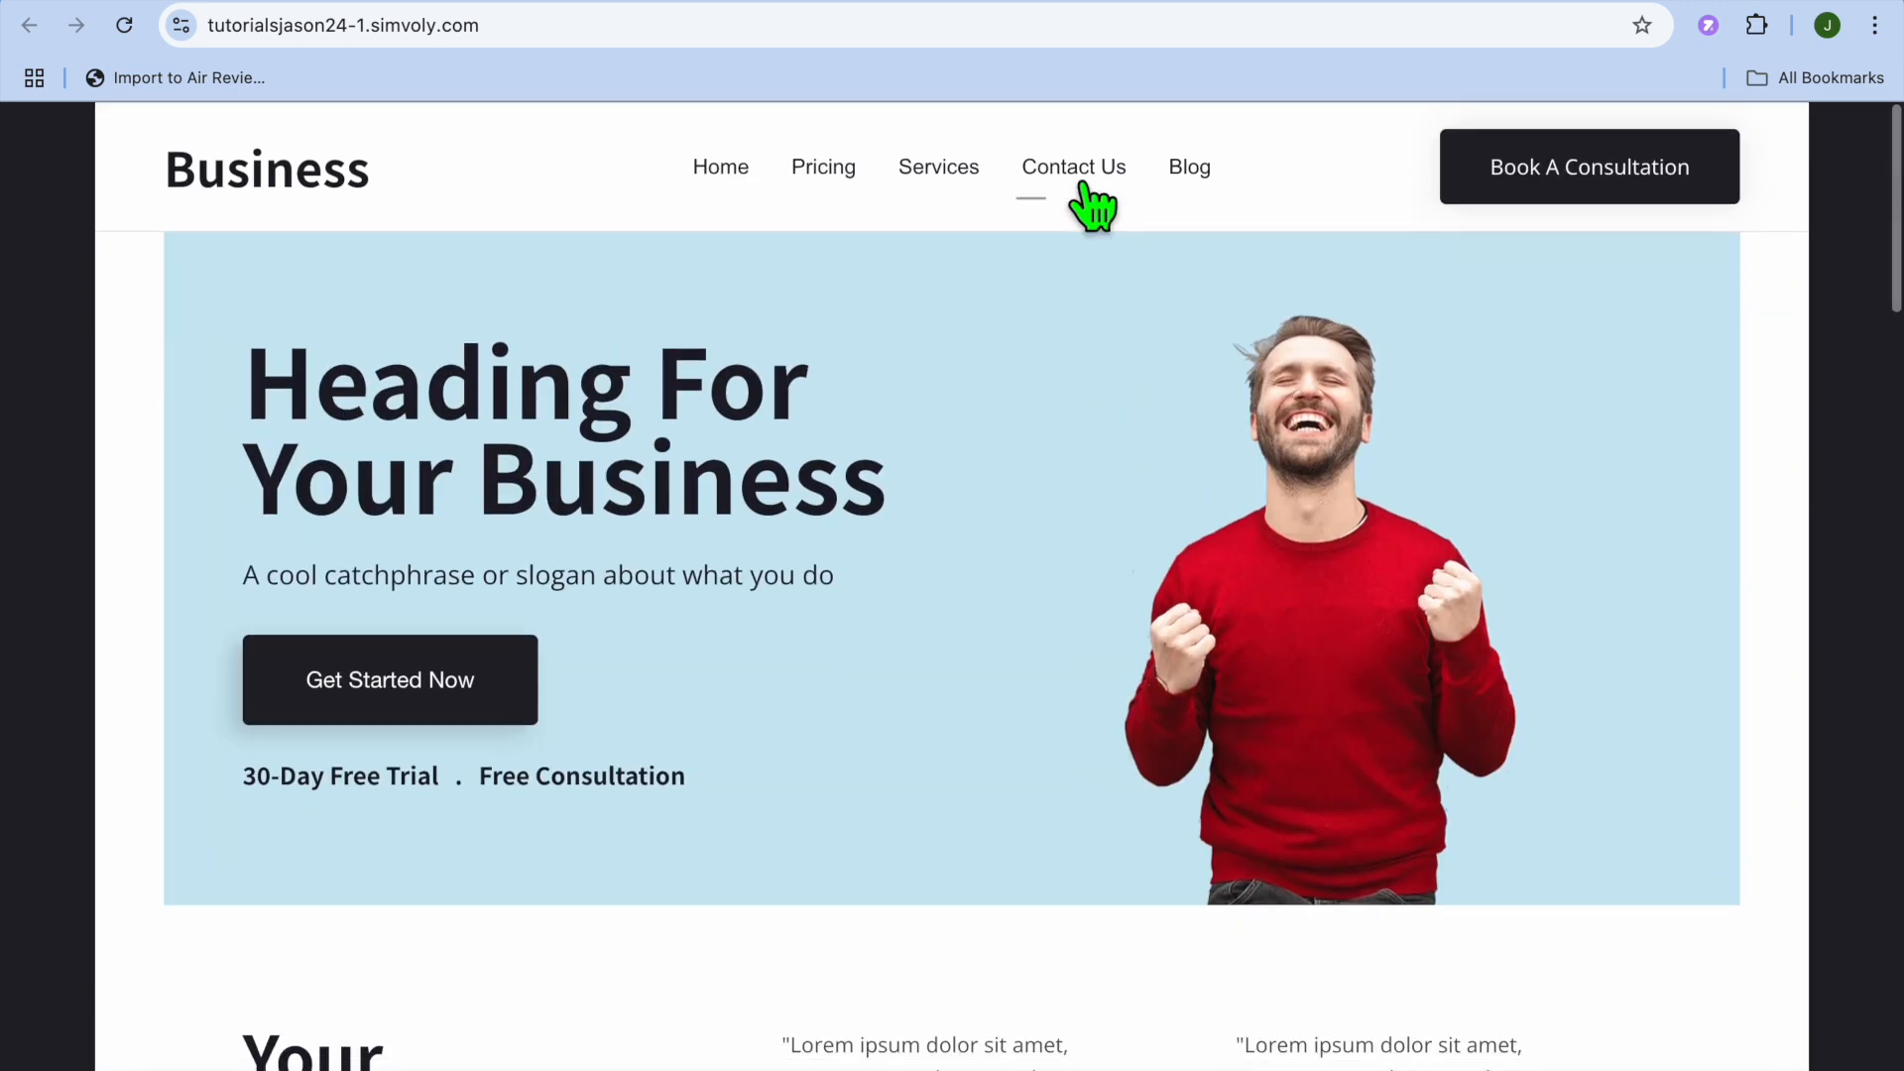
- Go to the Simvoly home page and start the free trial
{"action": "left_click", "coordinate": [1014, 5]}
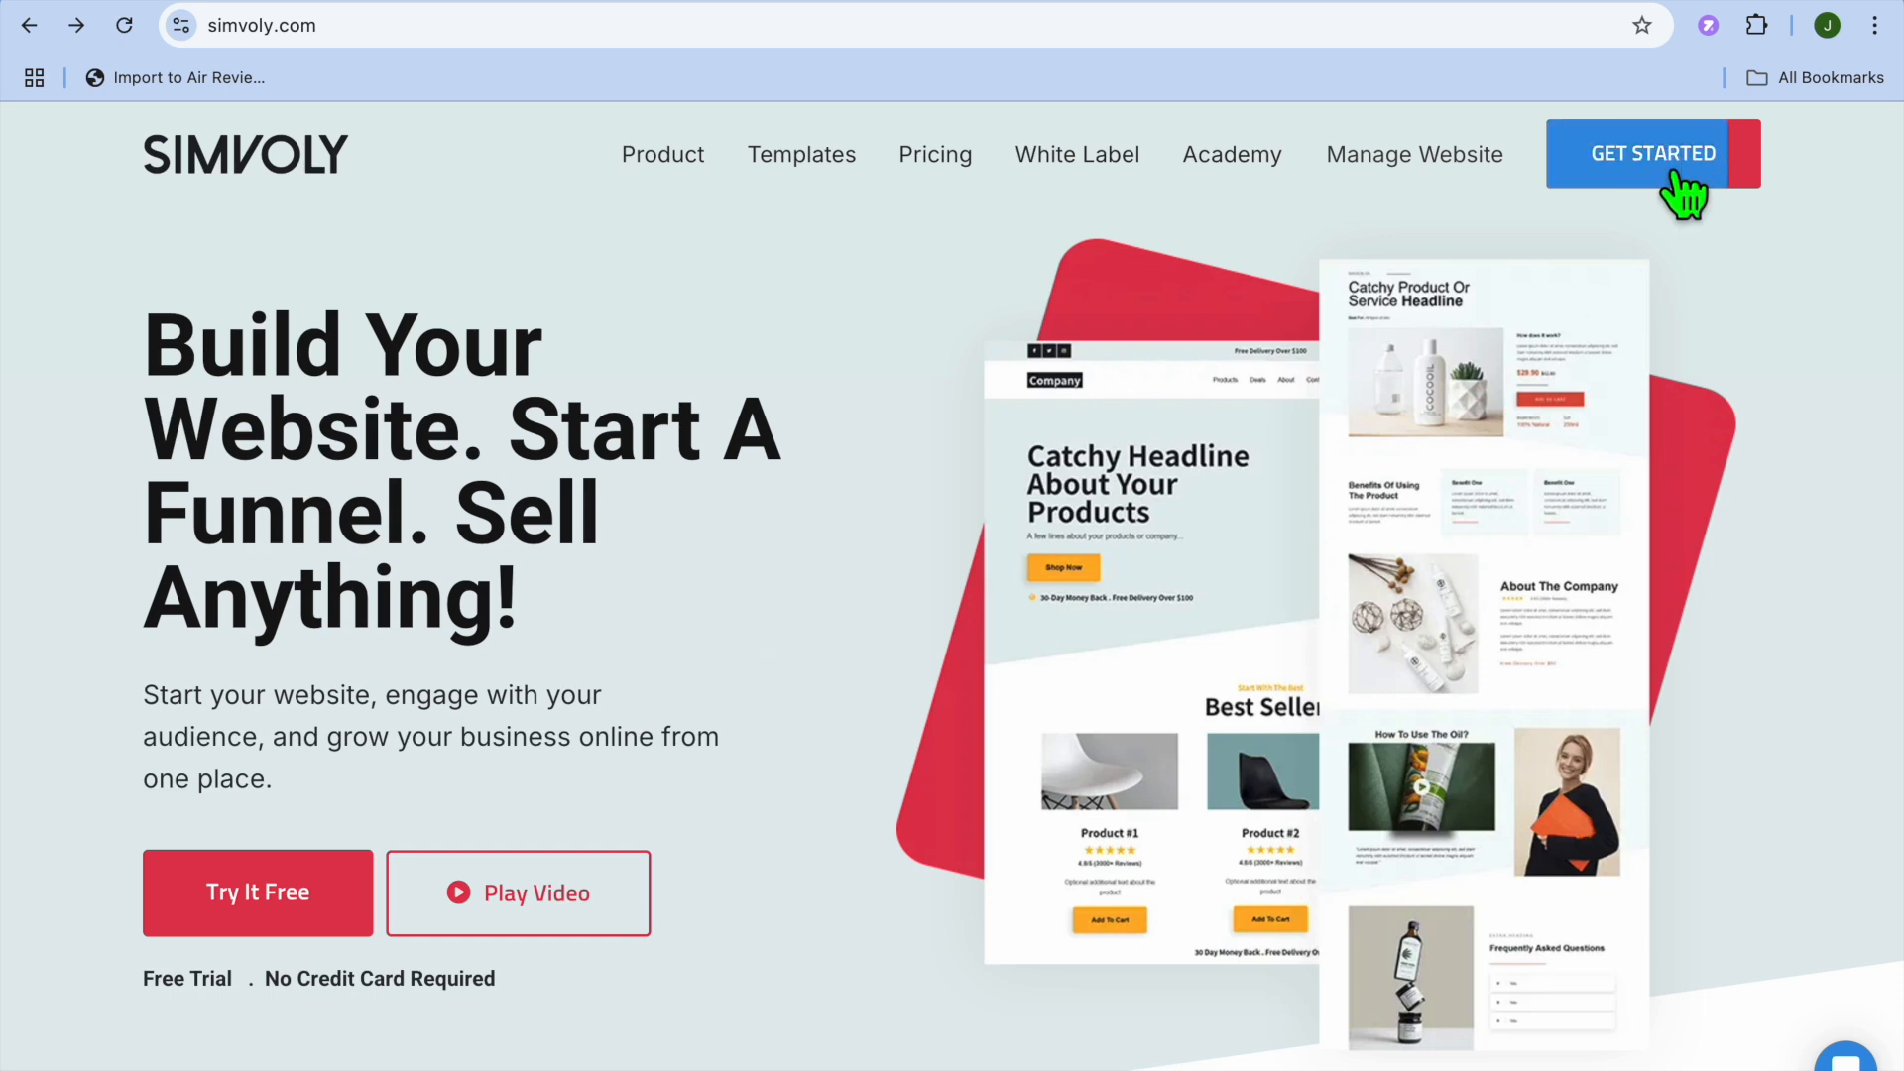
{"action": "left_click", "coordinate": [294, 916]}
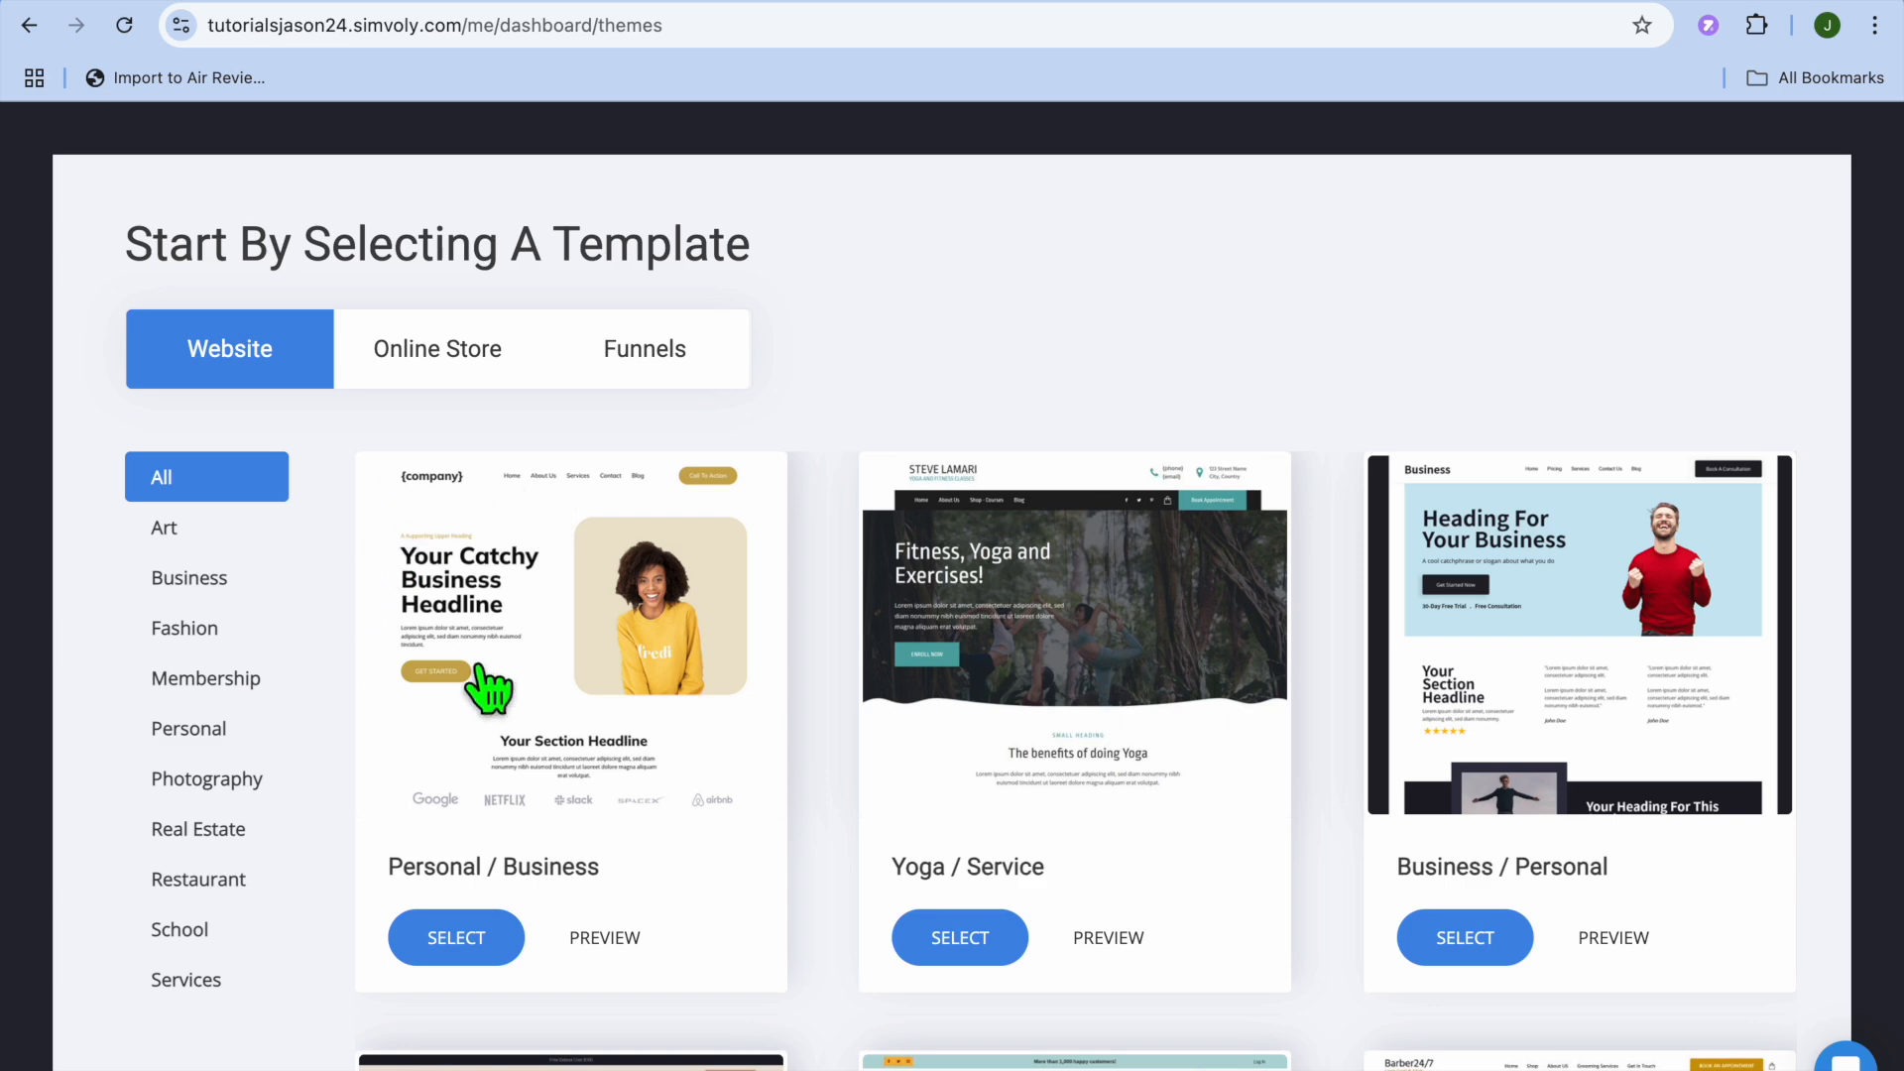
- Compare the Online Store and Funnels template collections, and return to the Website templates
{"action": "left_click", "coordinate": [433, 384]}
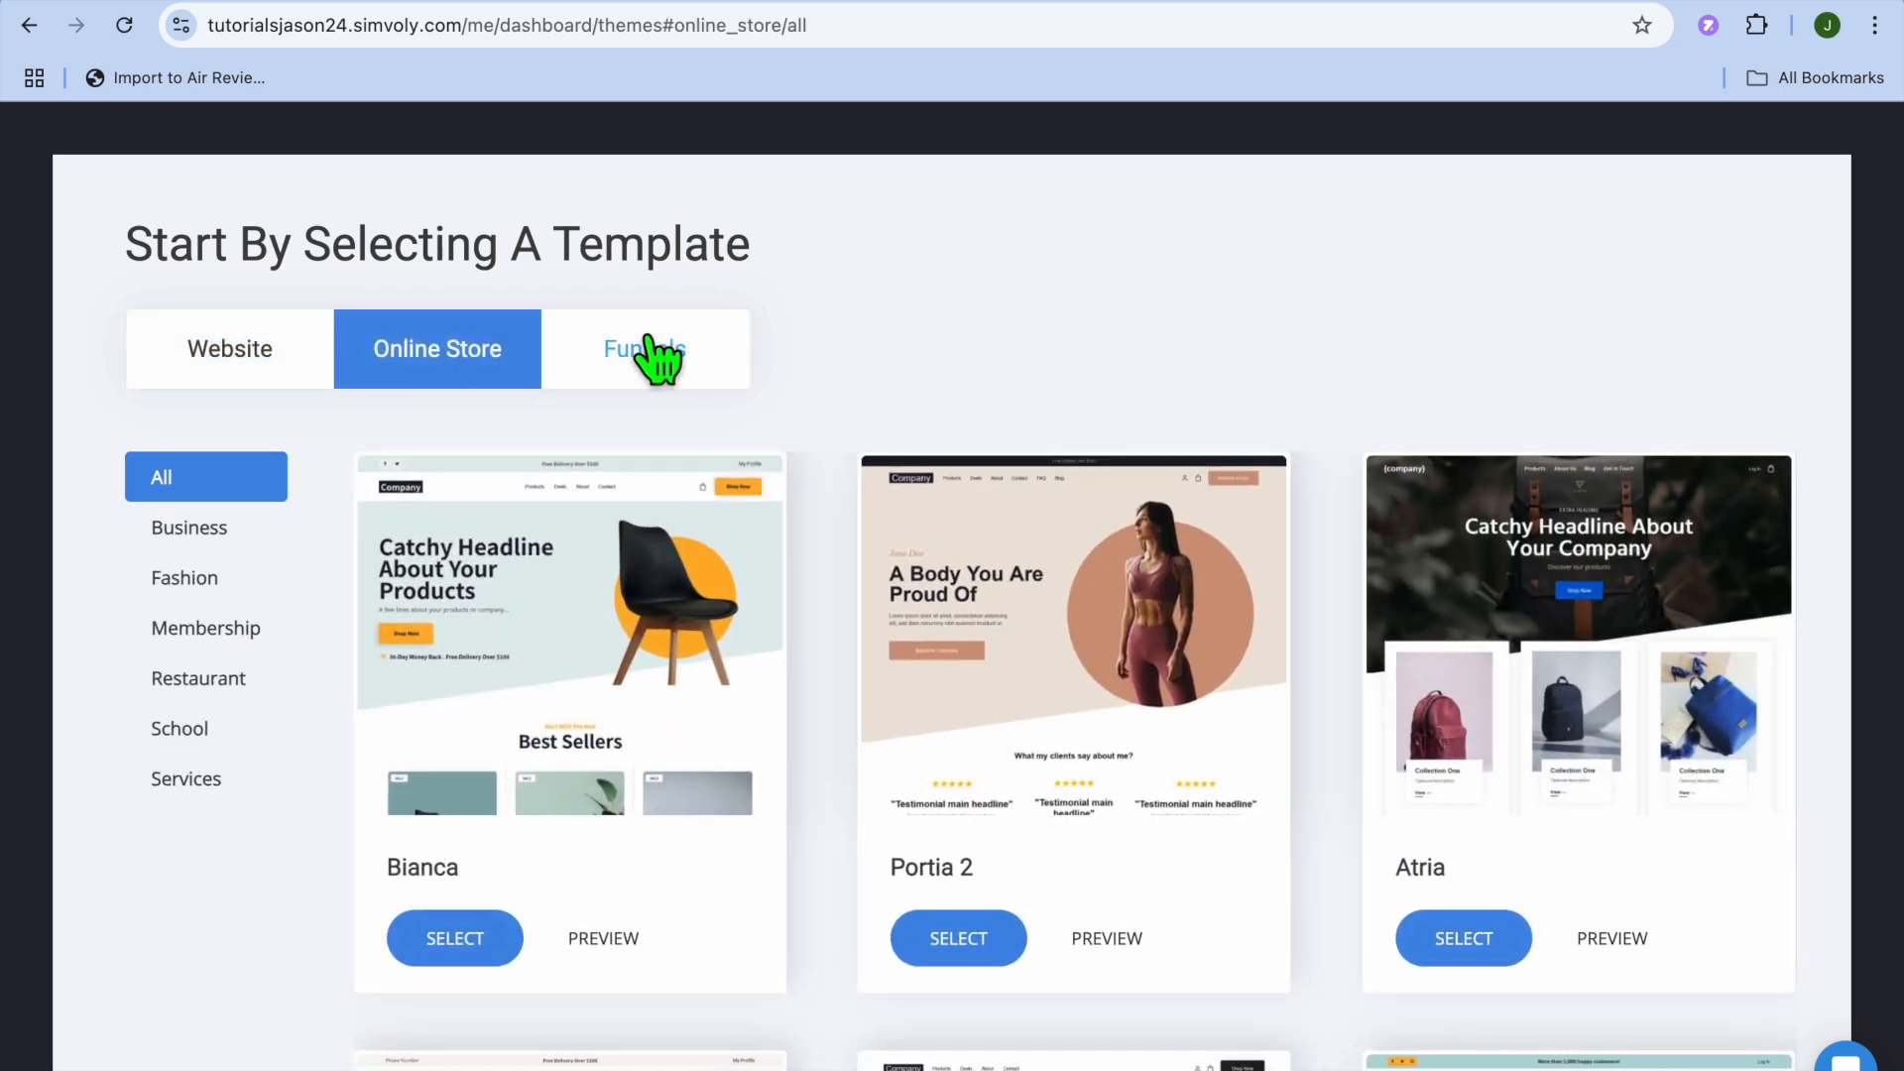
{"action": "left_click", "coordinate": [655, 359]}
{"action": "left_click", "coordinate": [243, 367]}
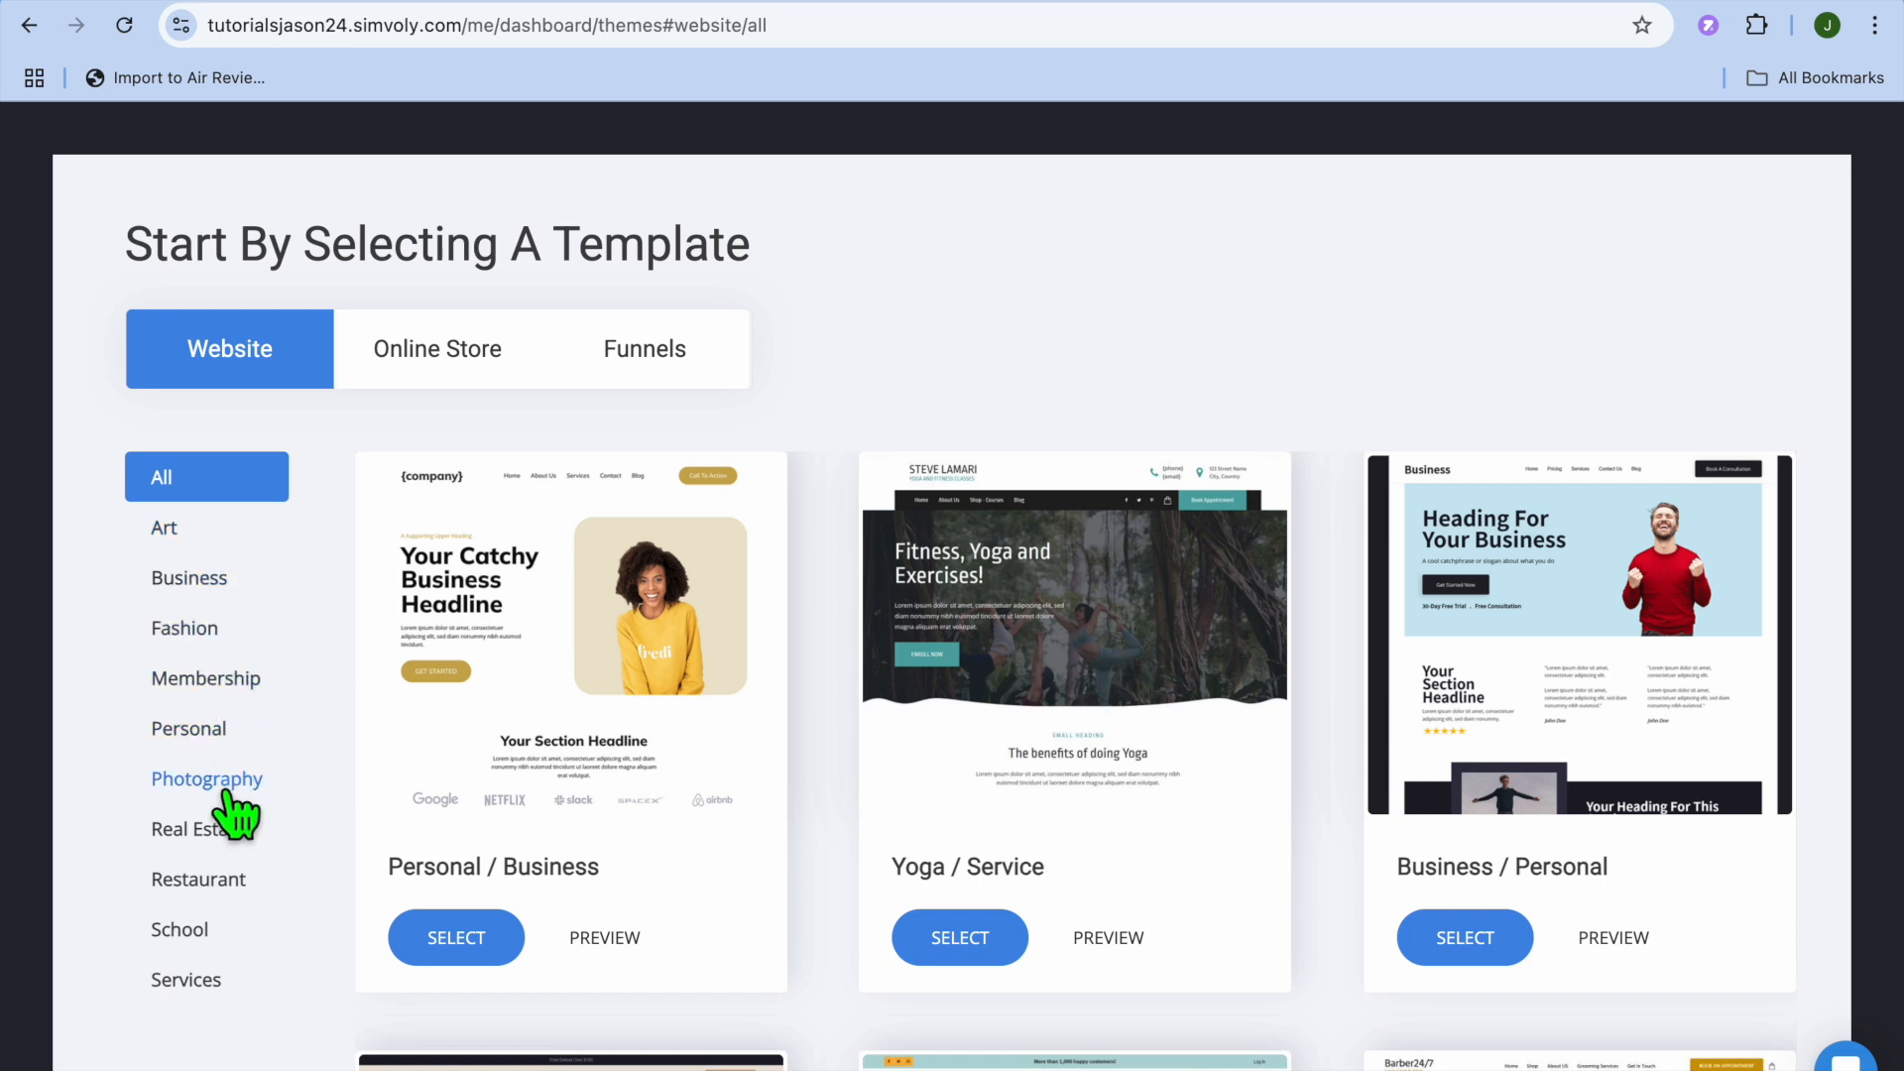
- Browse the website templates in the Personal, Membership, Fashion, Business and Restaurant categories
{"action": "left_click", "coordinate": [198, 734]}
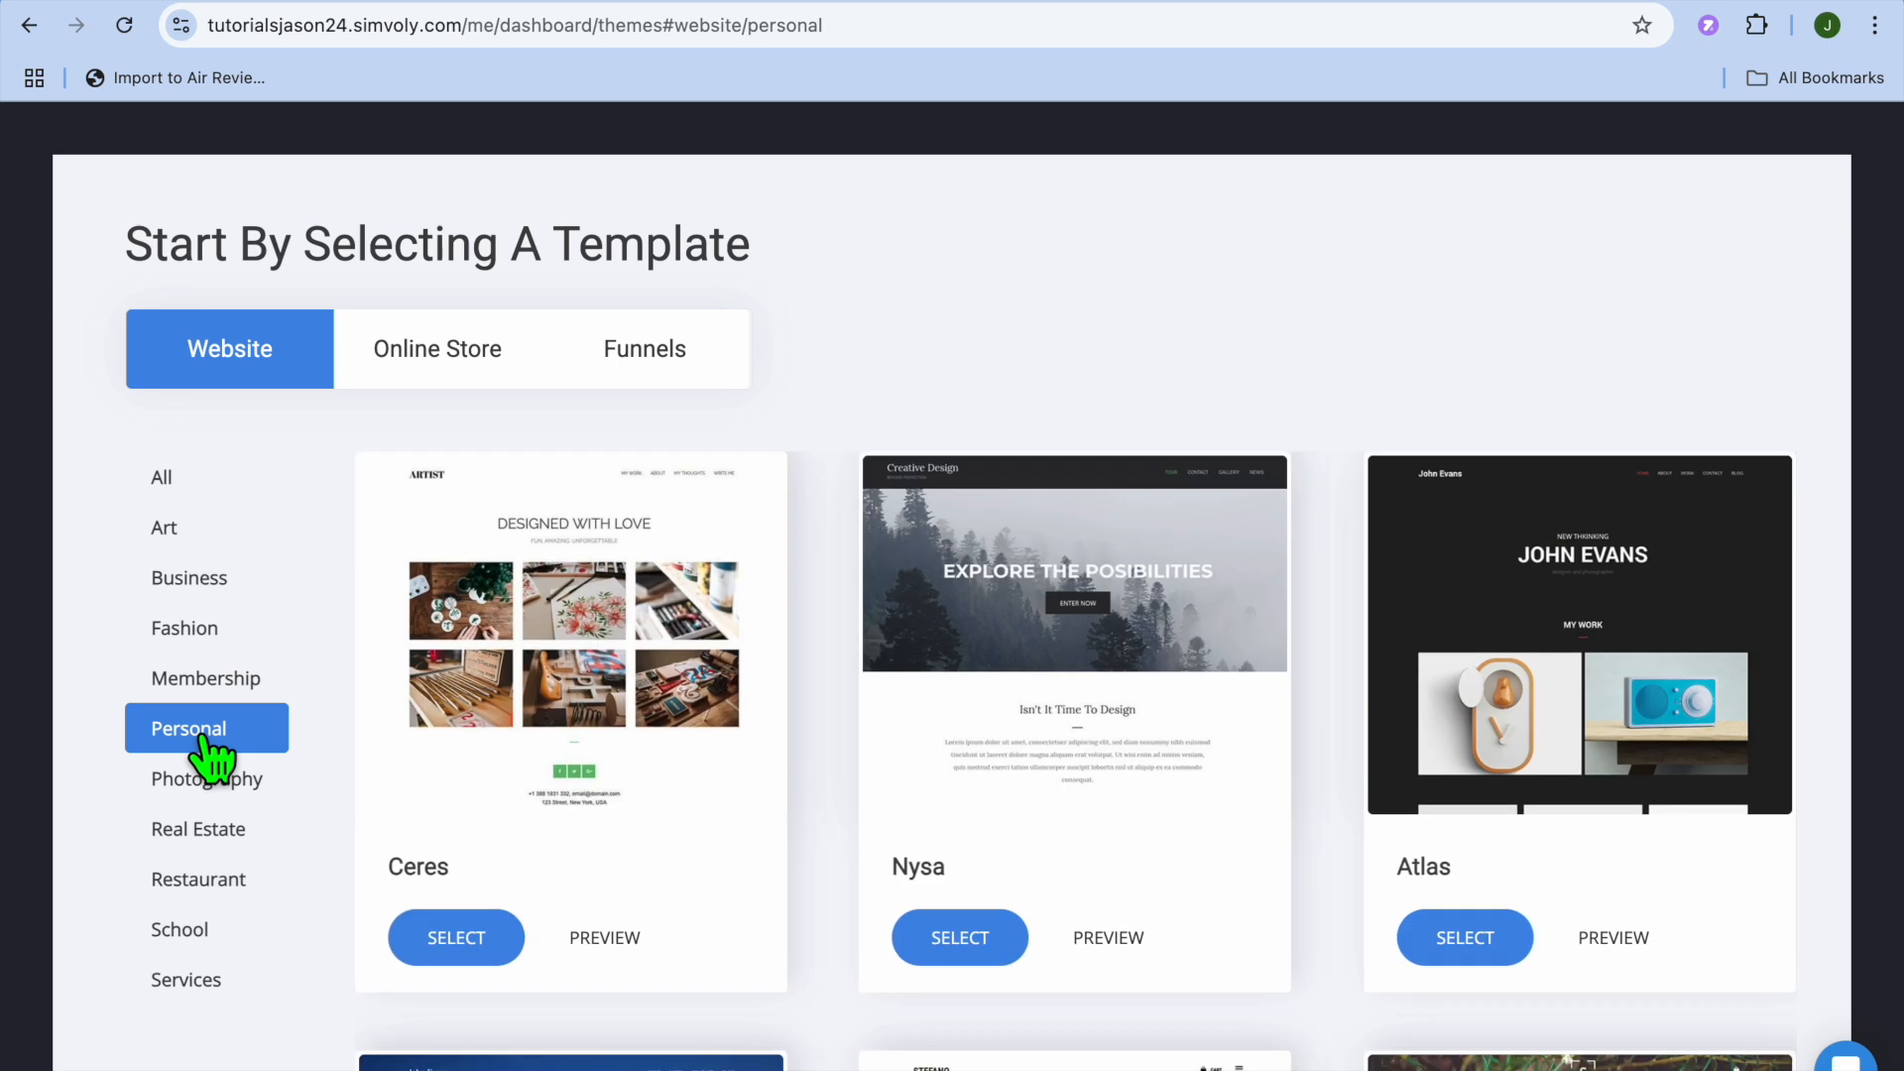
{"action": "left_click", "coordinate": [211, 682]}
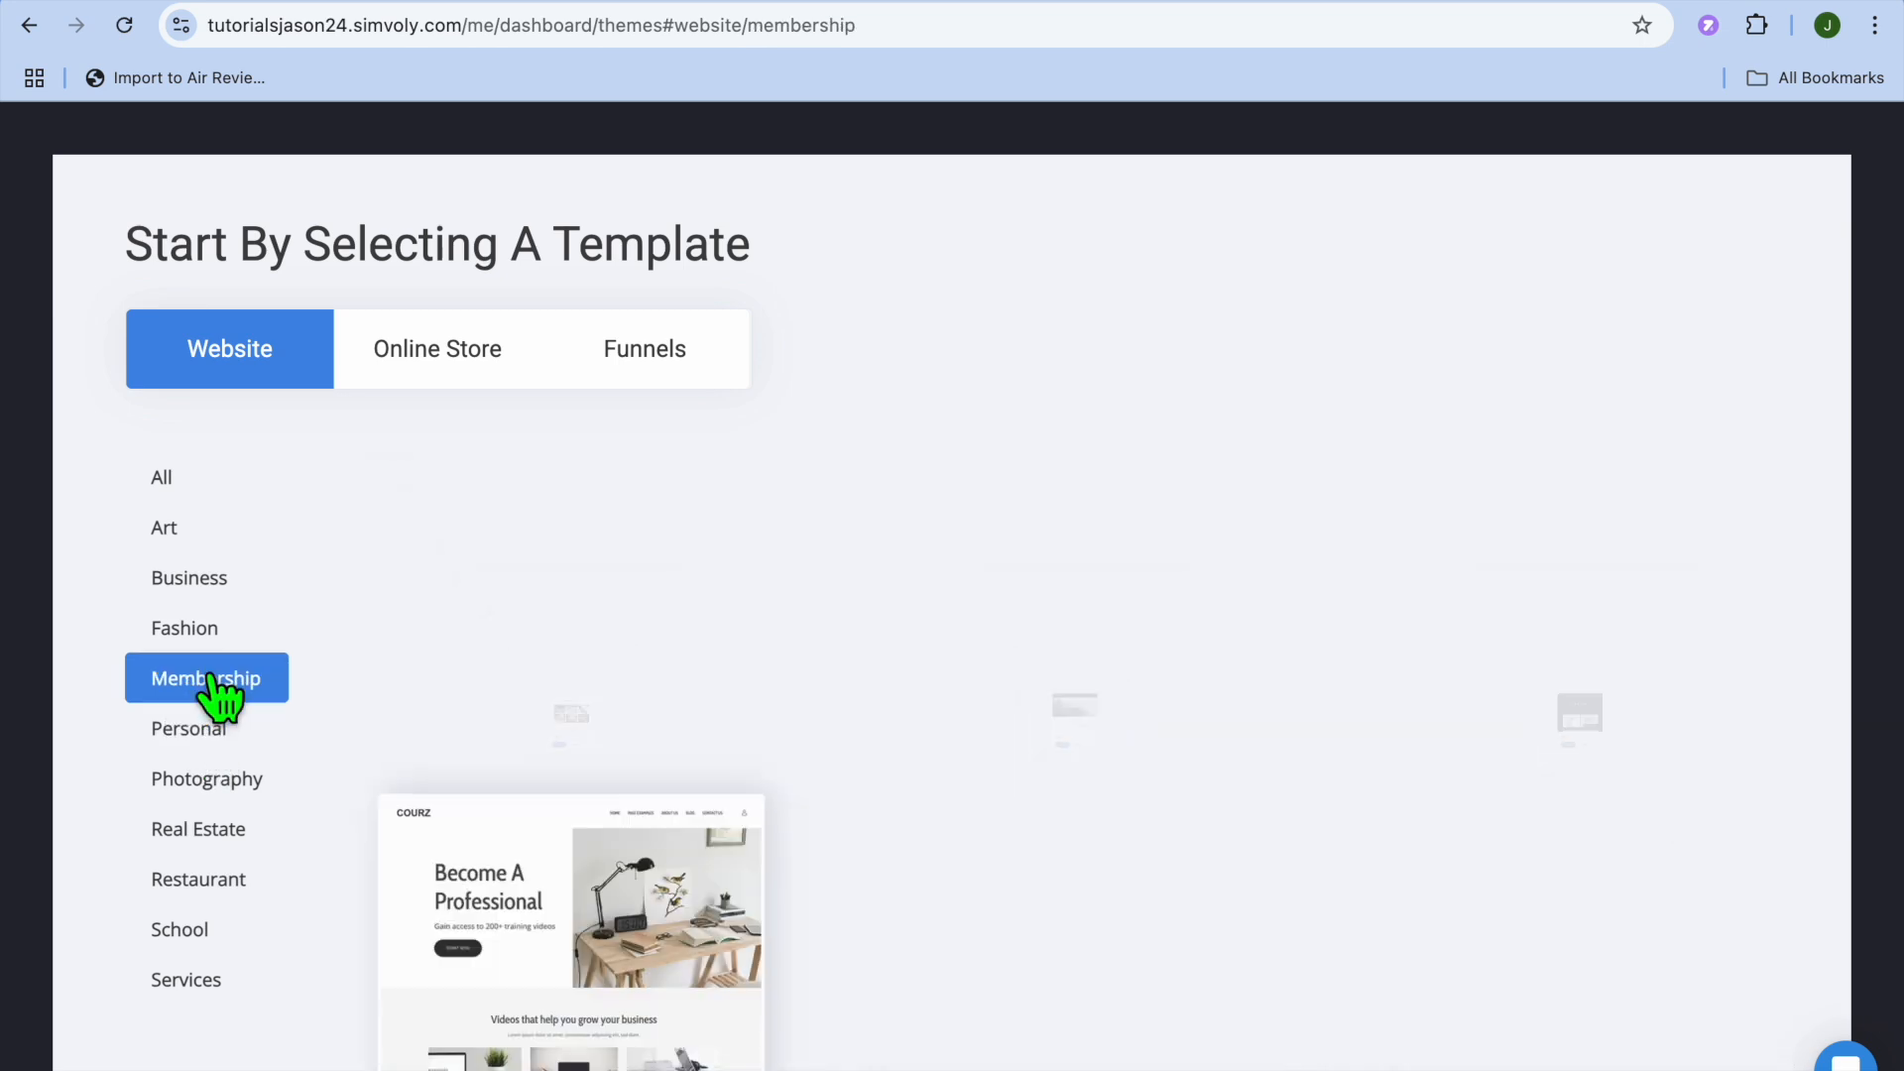
{"action": "left_click", "coordinate": [188, 629]}
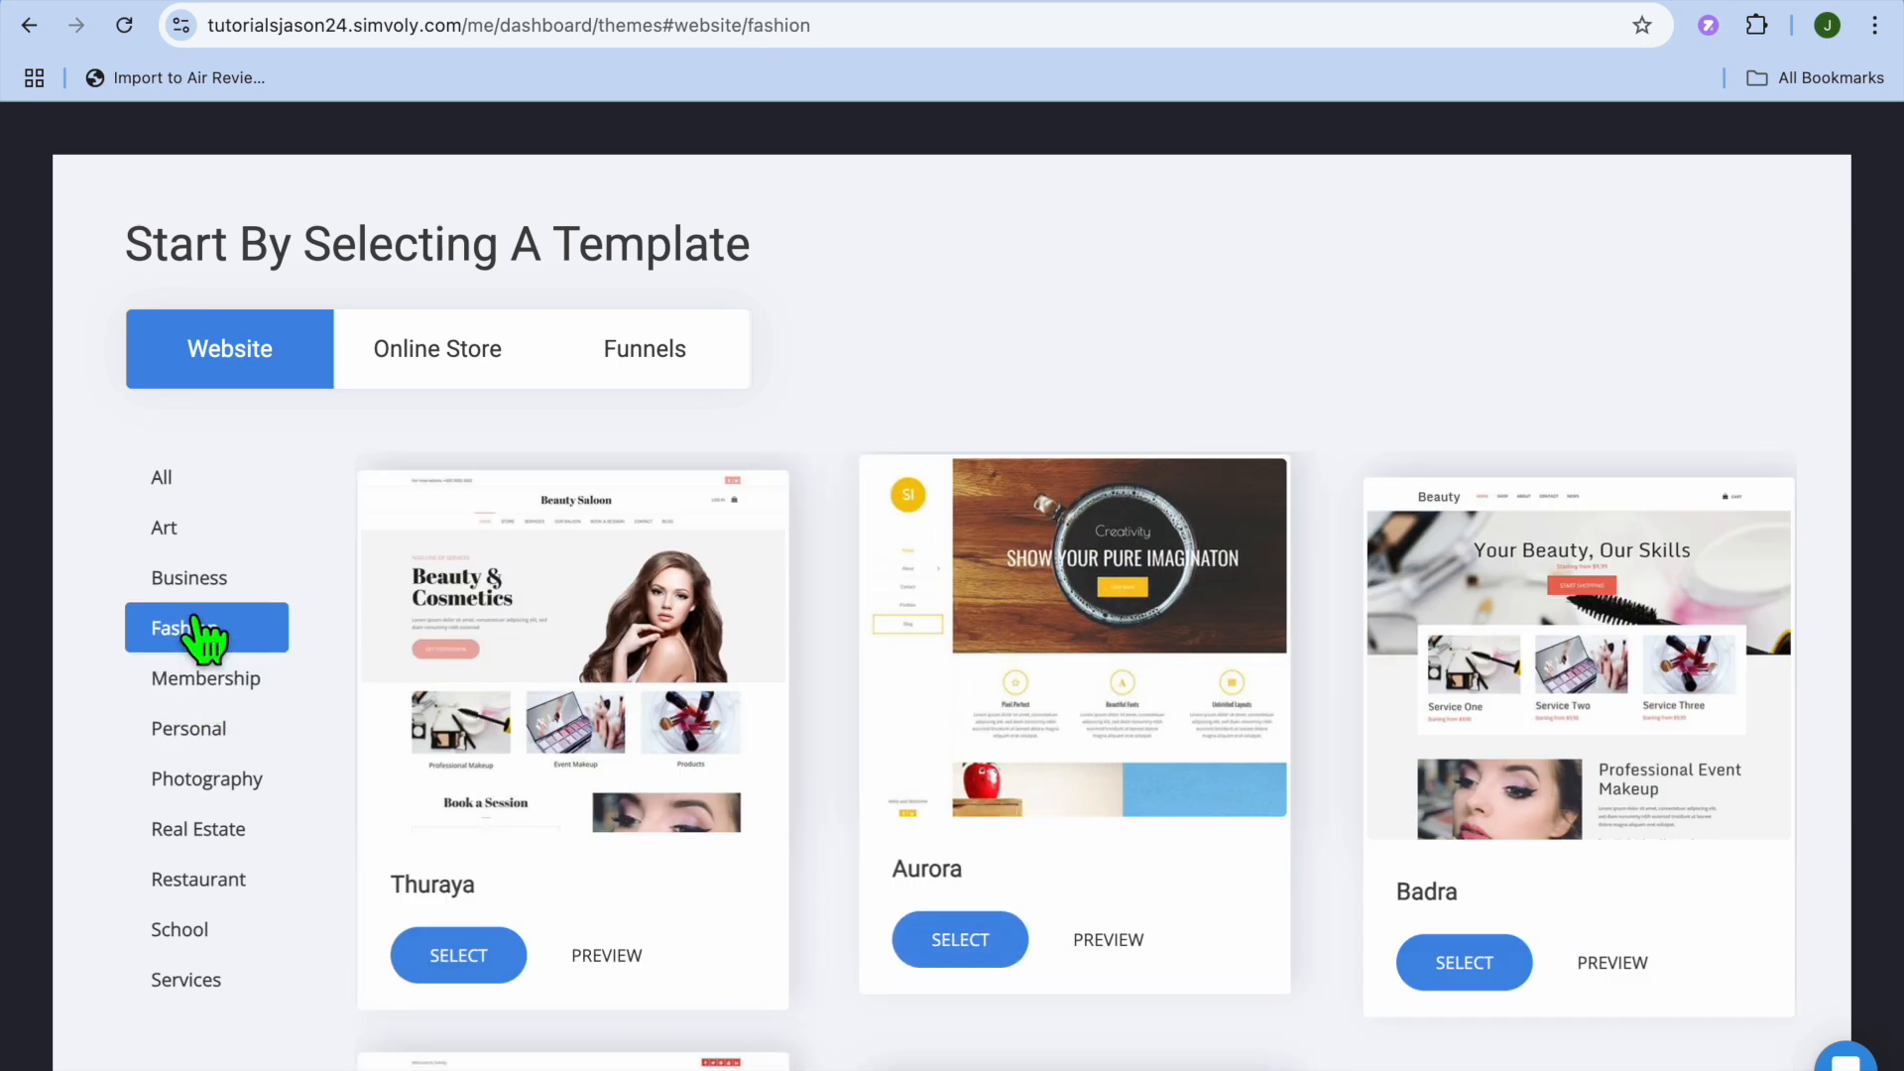
{"action": "left_click", "coordinate": [199, 575]}
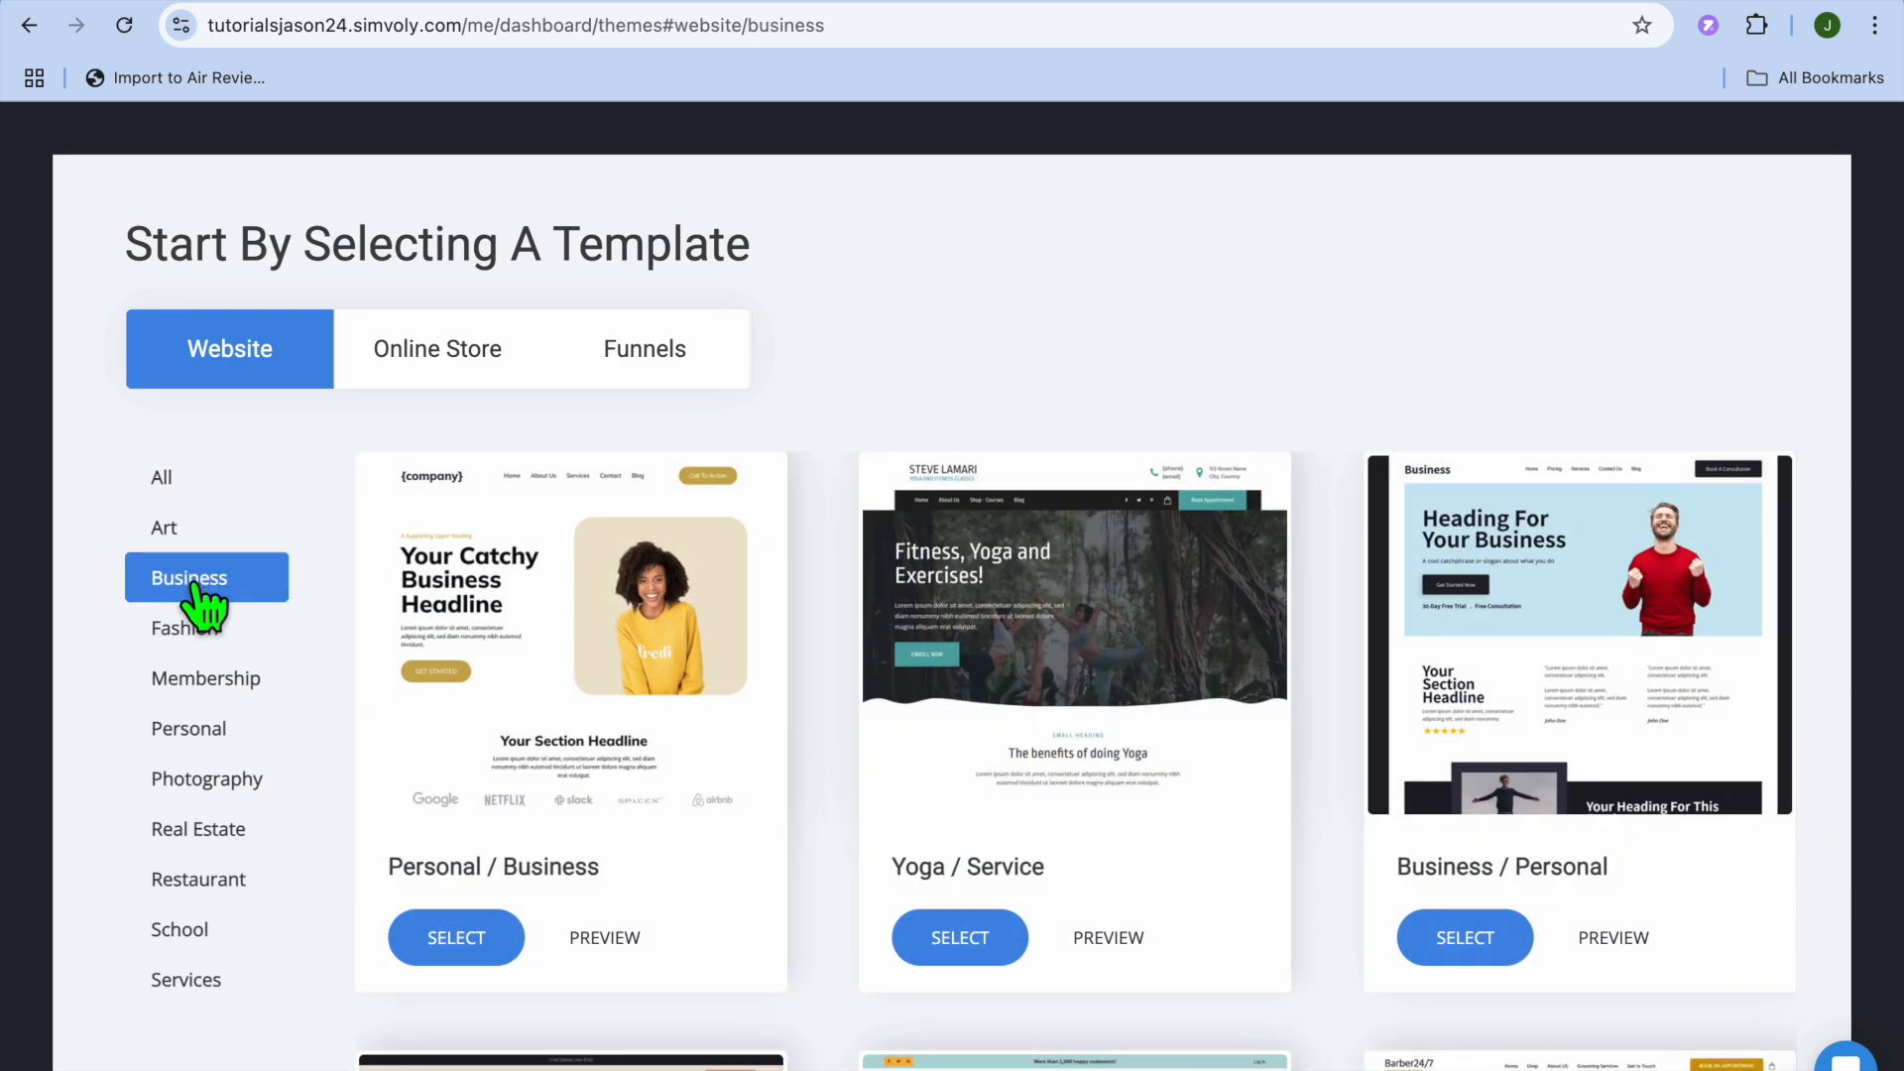
{"action": "left_click", "coordinate": [205, 881]}
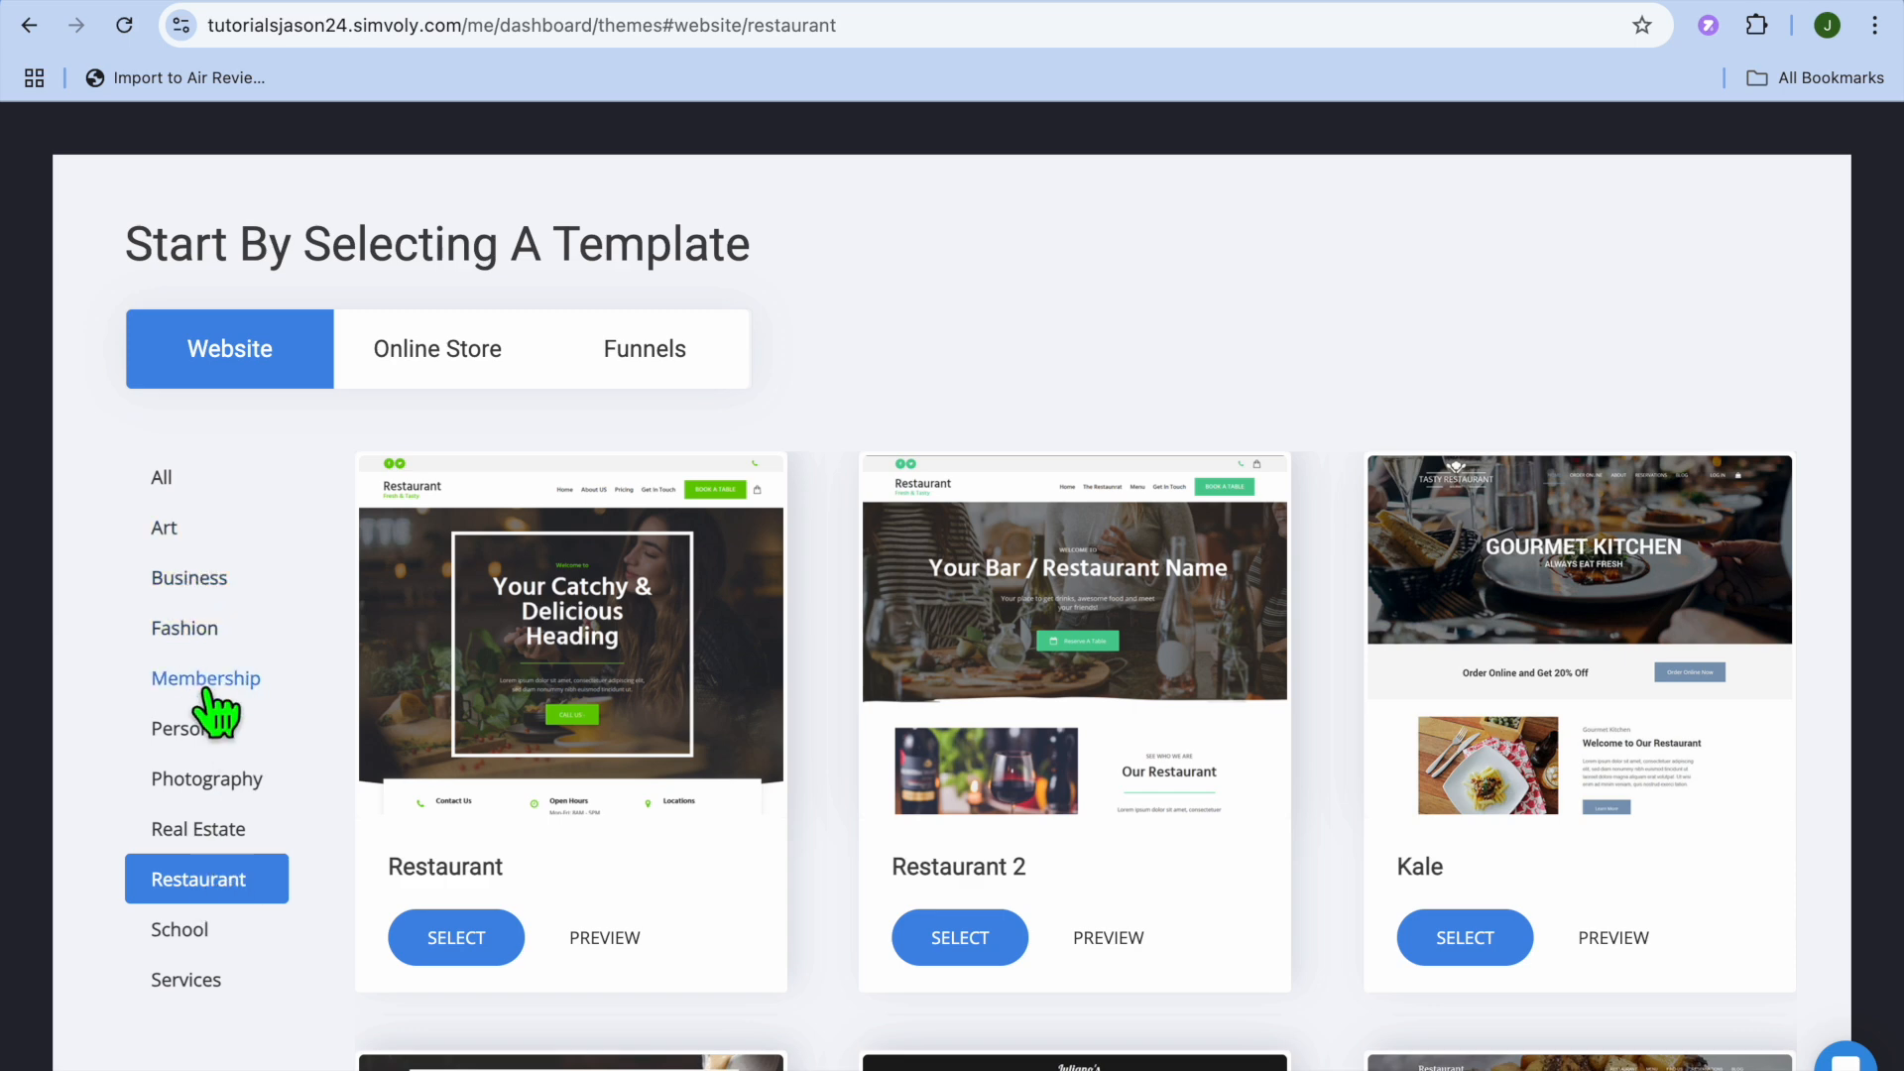
- Create a website titled "first site" from the Nysa template in the Personal category
{"action": "left_click", "coordinate": [210, 730]}
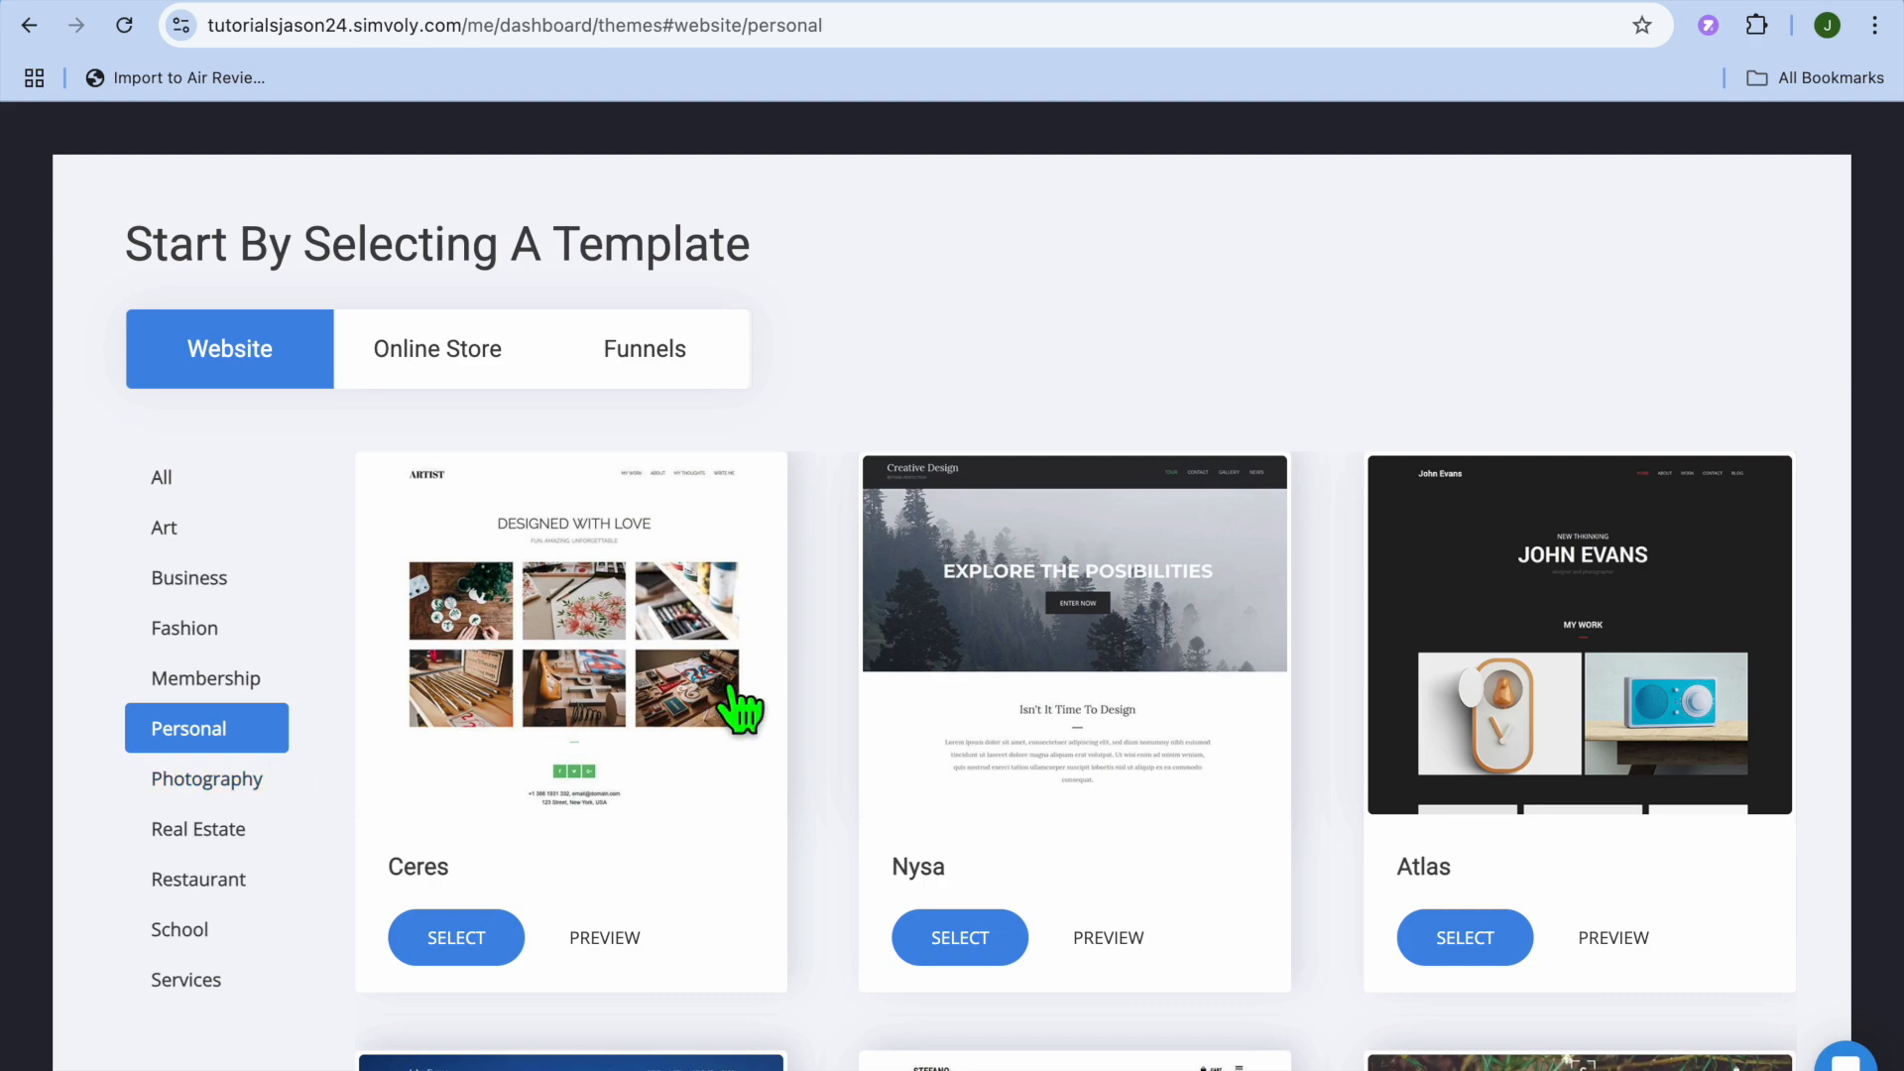
{"action": "scroll", "coordinate": [738, 706], "scroll_direction": "down", "scroll_amount": 15}
{"action": "scroll", "coordinate": [738, 706], "scroll_direction": "down", "scroll_amount": 10}
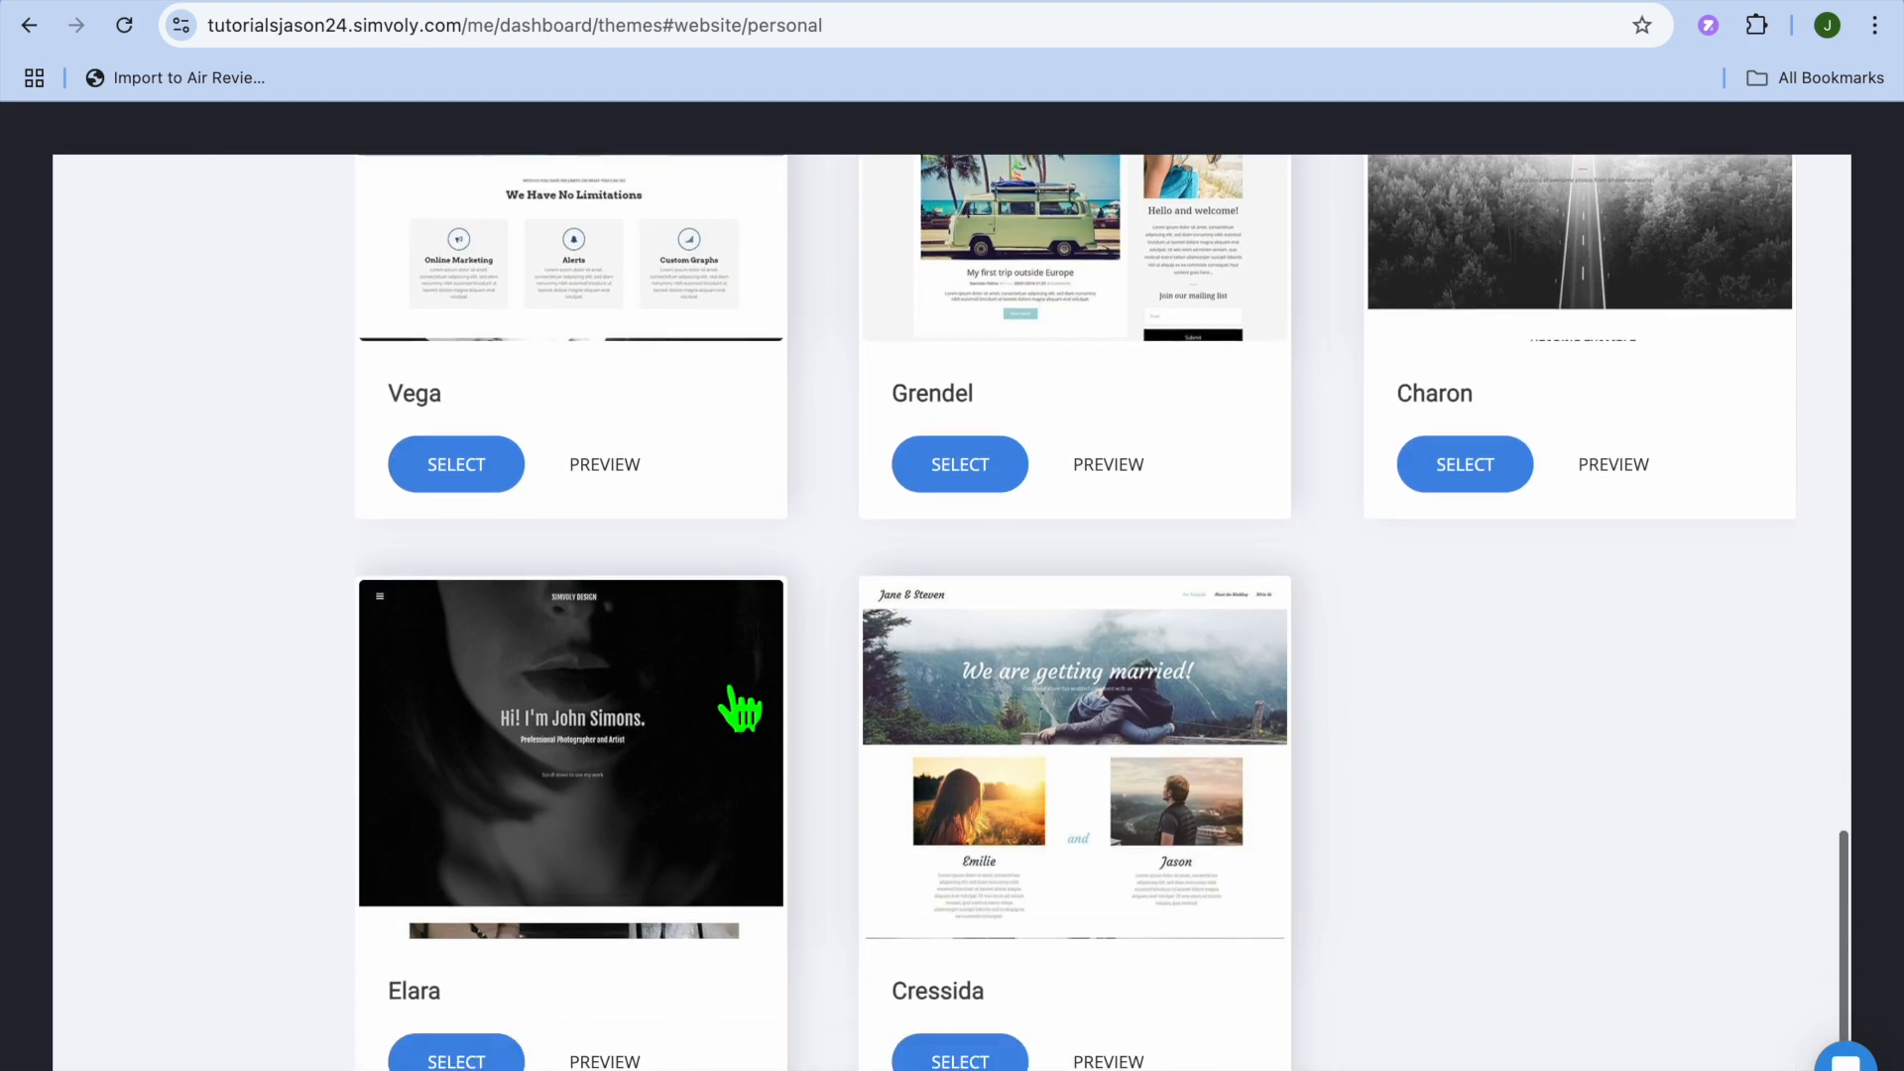
{"action": "scroll", "coordinate": [731, 586], "scroll_direction": "up", "scroll_amount": 15}
{"action": "scroll", "coordinate": [739, 706], "scroll_direction": "up", "scroll_amount": 5}
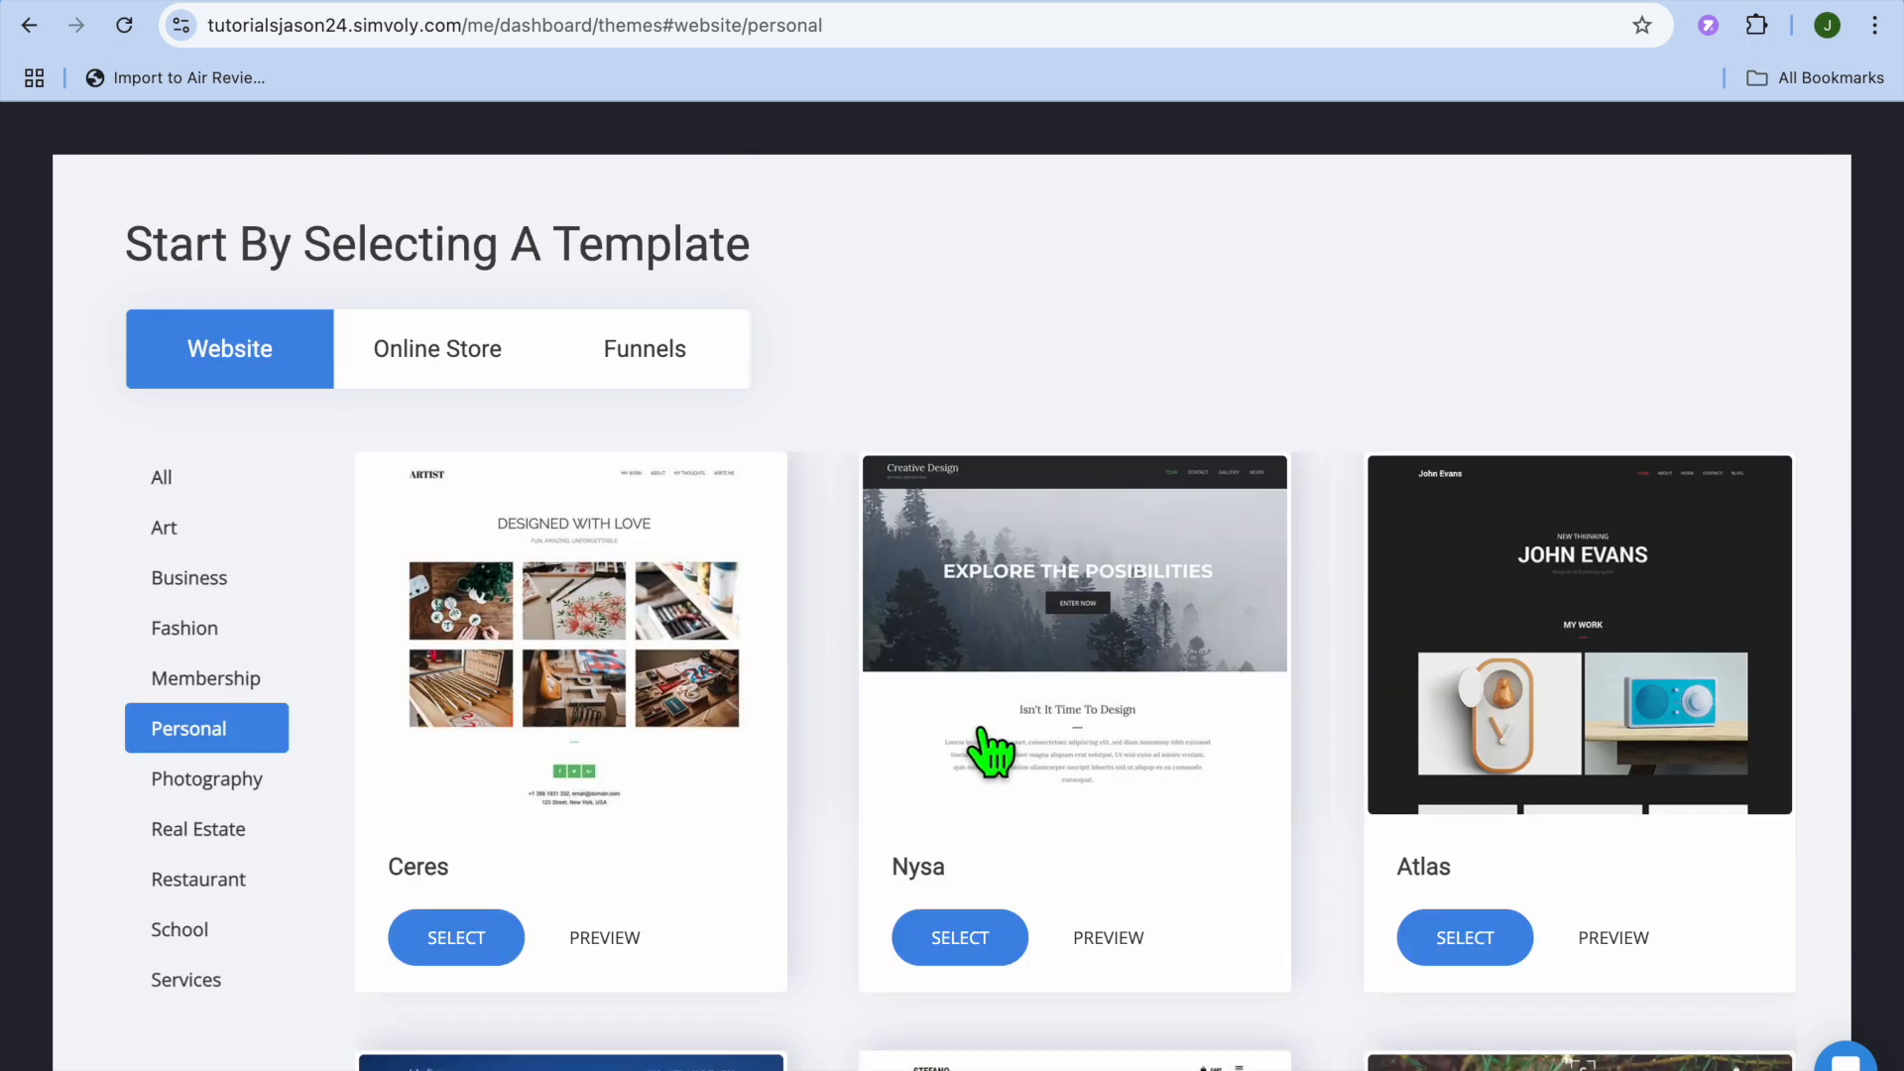
{"action": "left_click", "coordinate": [968, 940]}
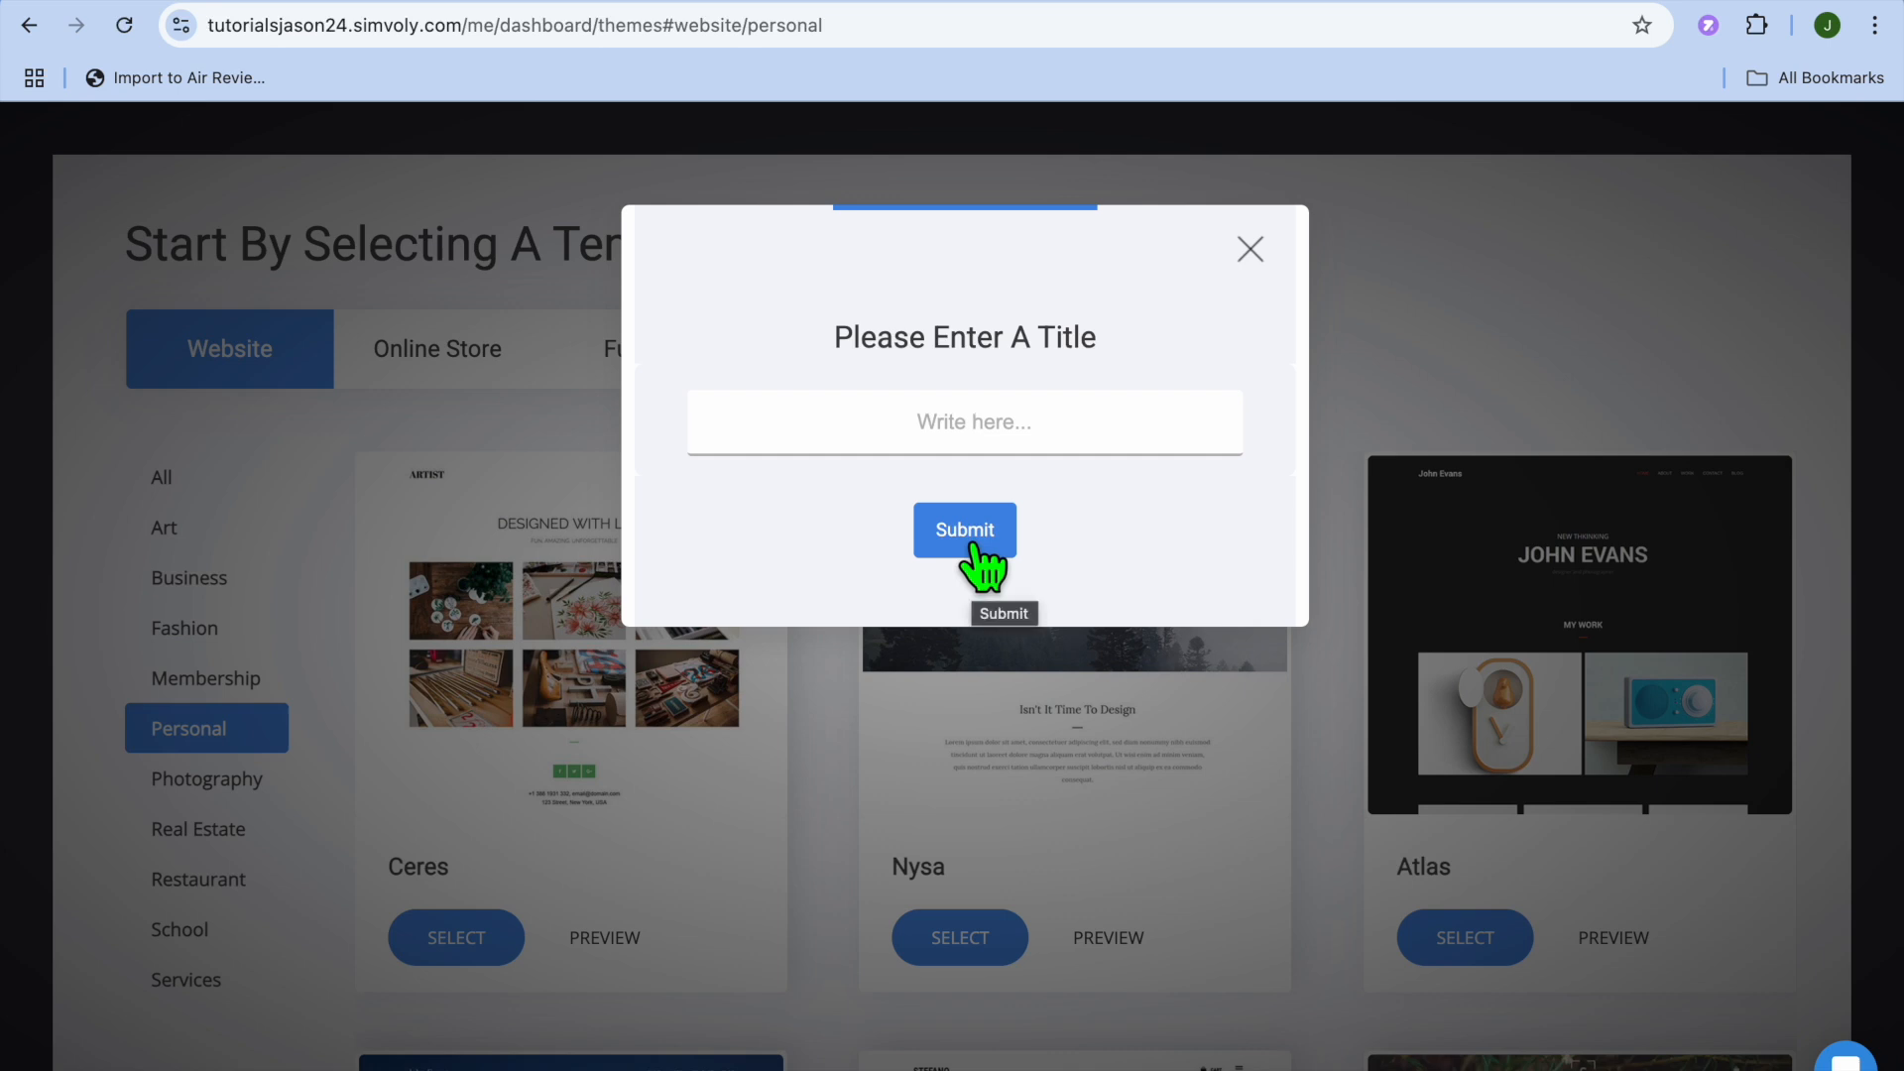
{"action": "type", "text": "first site"}
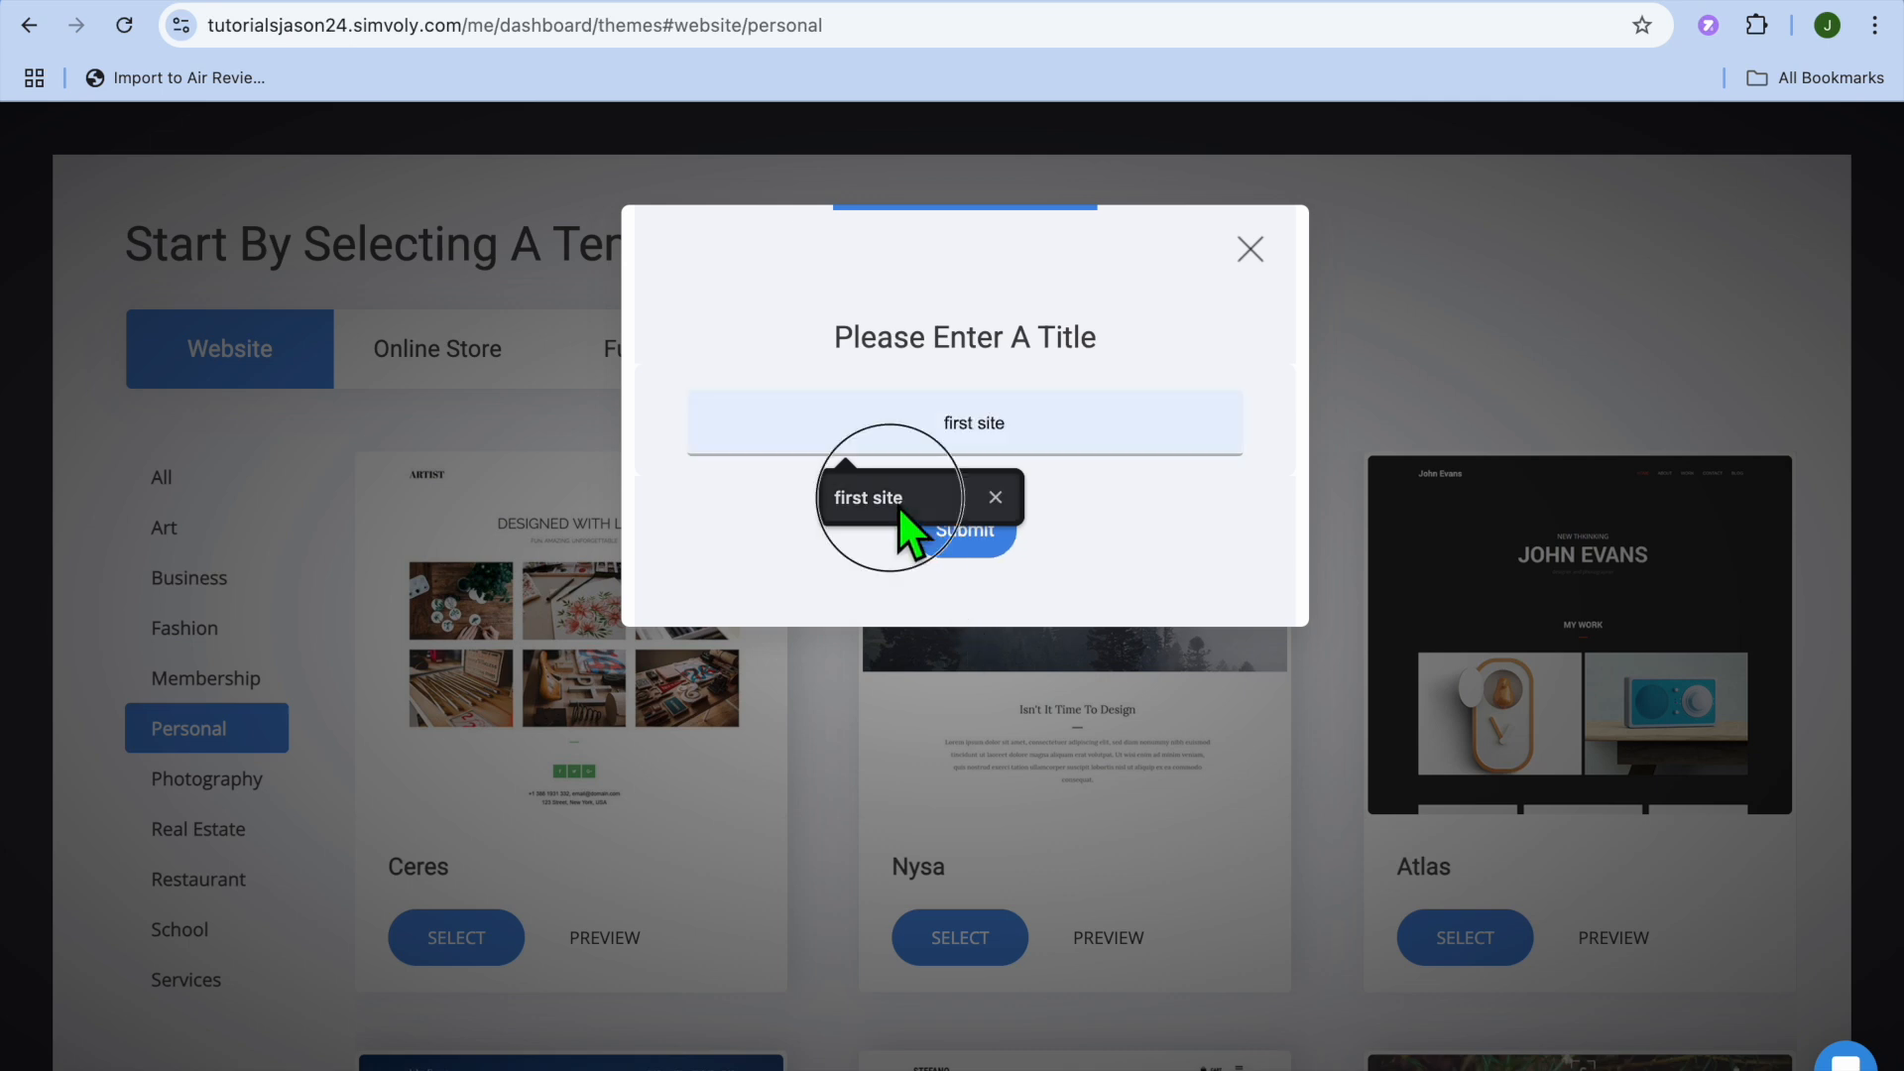
{"action": "left_click", "coordinate": [897, 504]}
{"action": "left_click", "coordinate": [976, 530]}
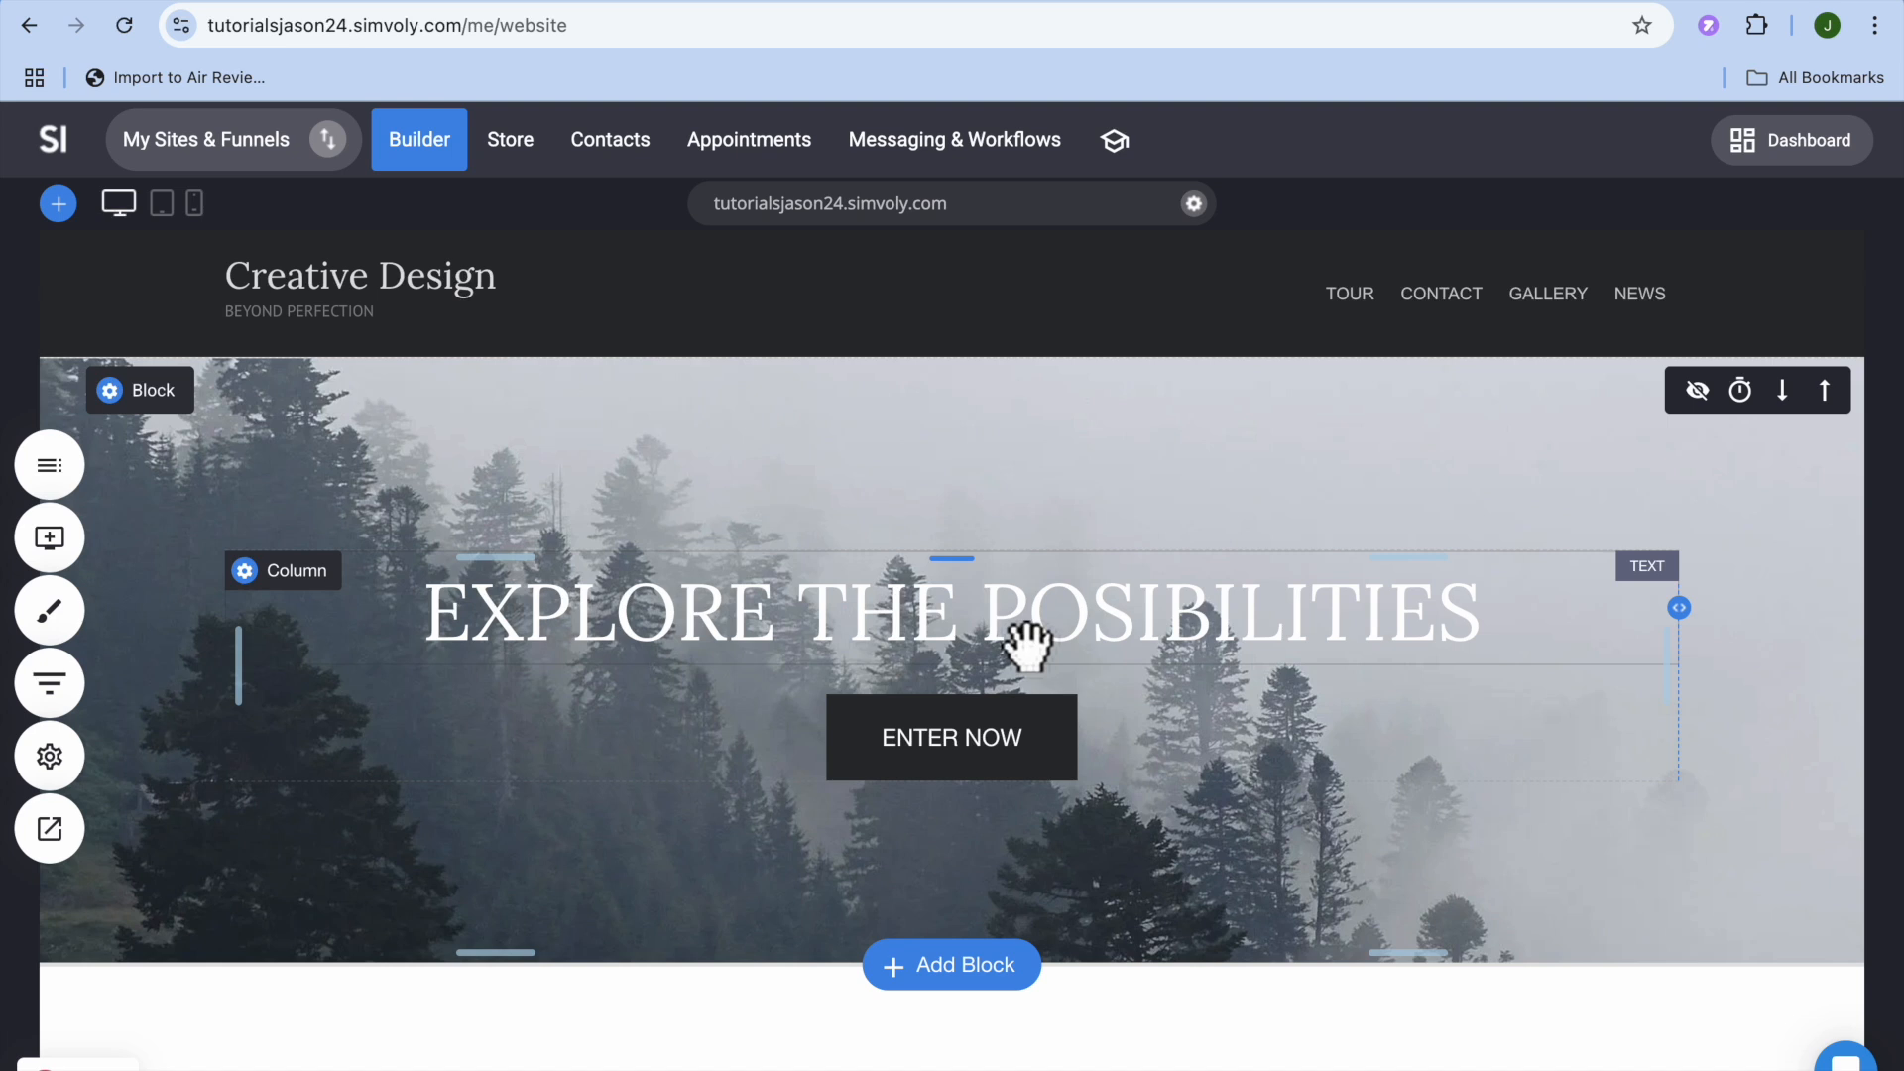
- Open the hero heading's text for editing, try placing the cursor within it, and leave the text editor
{"action": "left_click", "coordinate": [943, 634]}
{"action": "left_click", "coordinate": [1117, 623]}
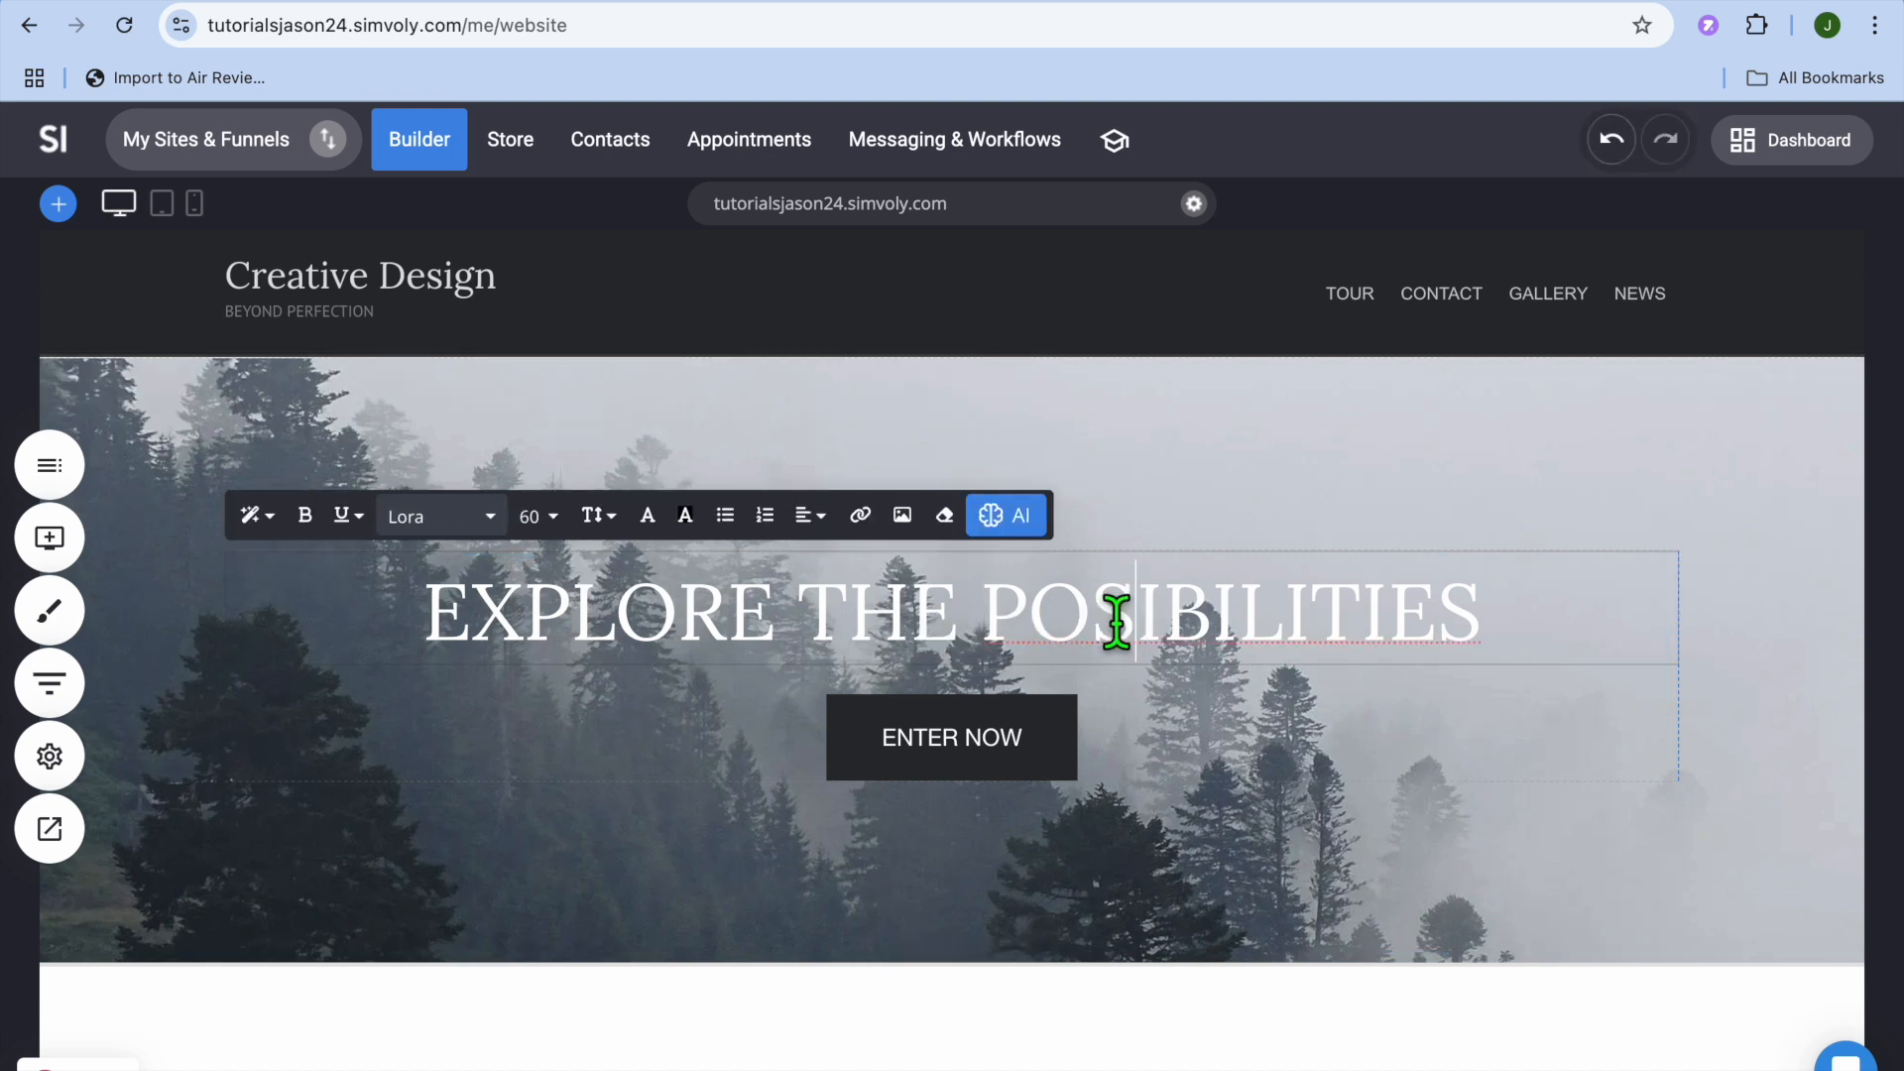
{"action": "left_click", "coordinate": [1476, 627]}
{"action": "mouse_move", "coordinate": [1475, 627]}
{"action": "left_mouse_down"}
{"action": "mouse_move", "coordinate": [1384, 616]}
{"action": "mouse_move", "coordinate": [1498, 620]}
{"action": "left_mouse_up"}
{"action": "left_click", "coordinate": [1250, 610]}
{"action": "left_click", "coordinate": [636, 827]}
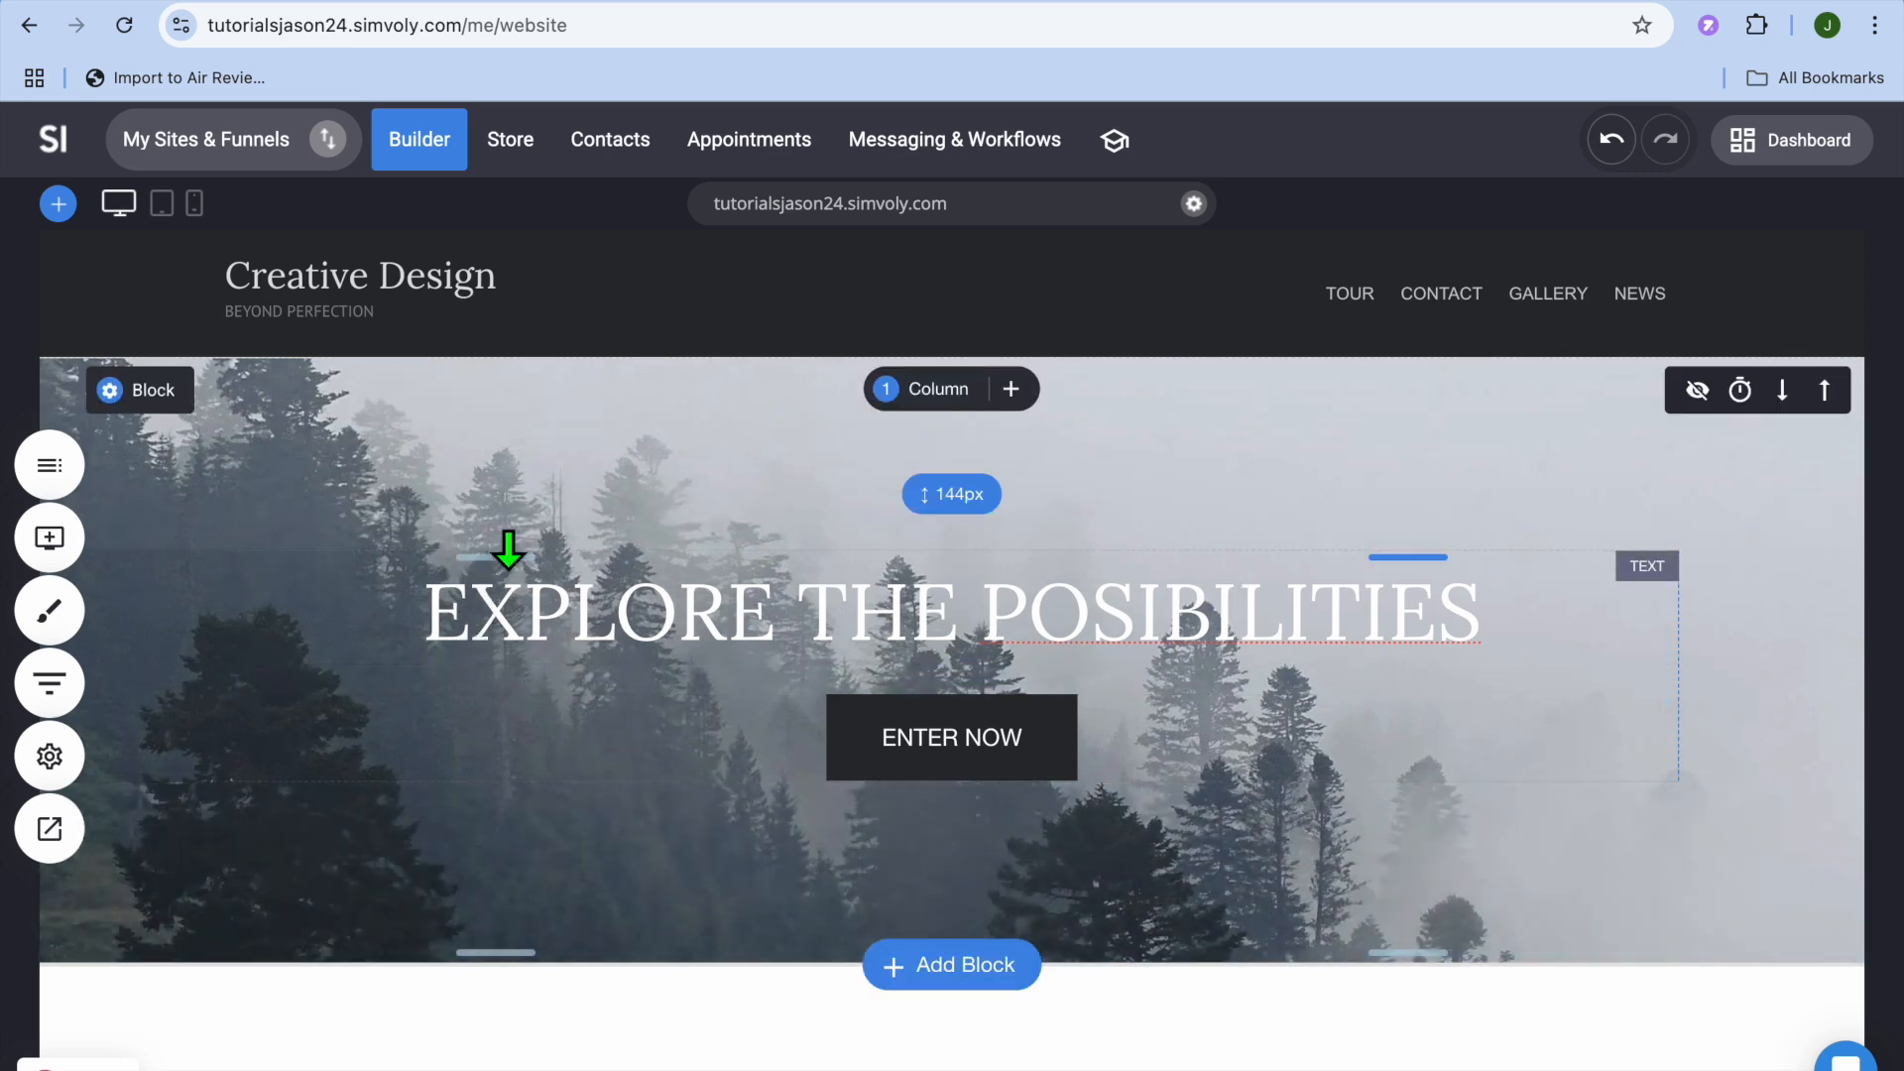
{"action": "left_click", "coordinate": [496, 468]}
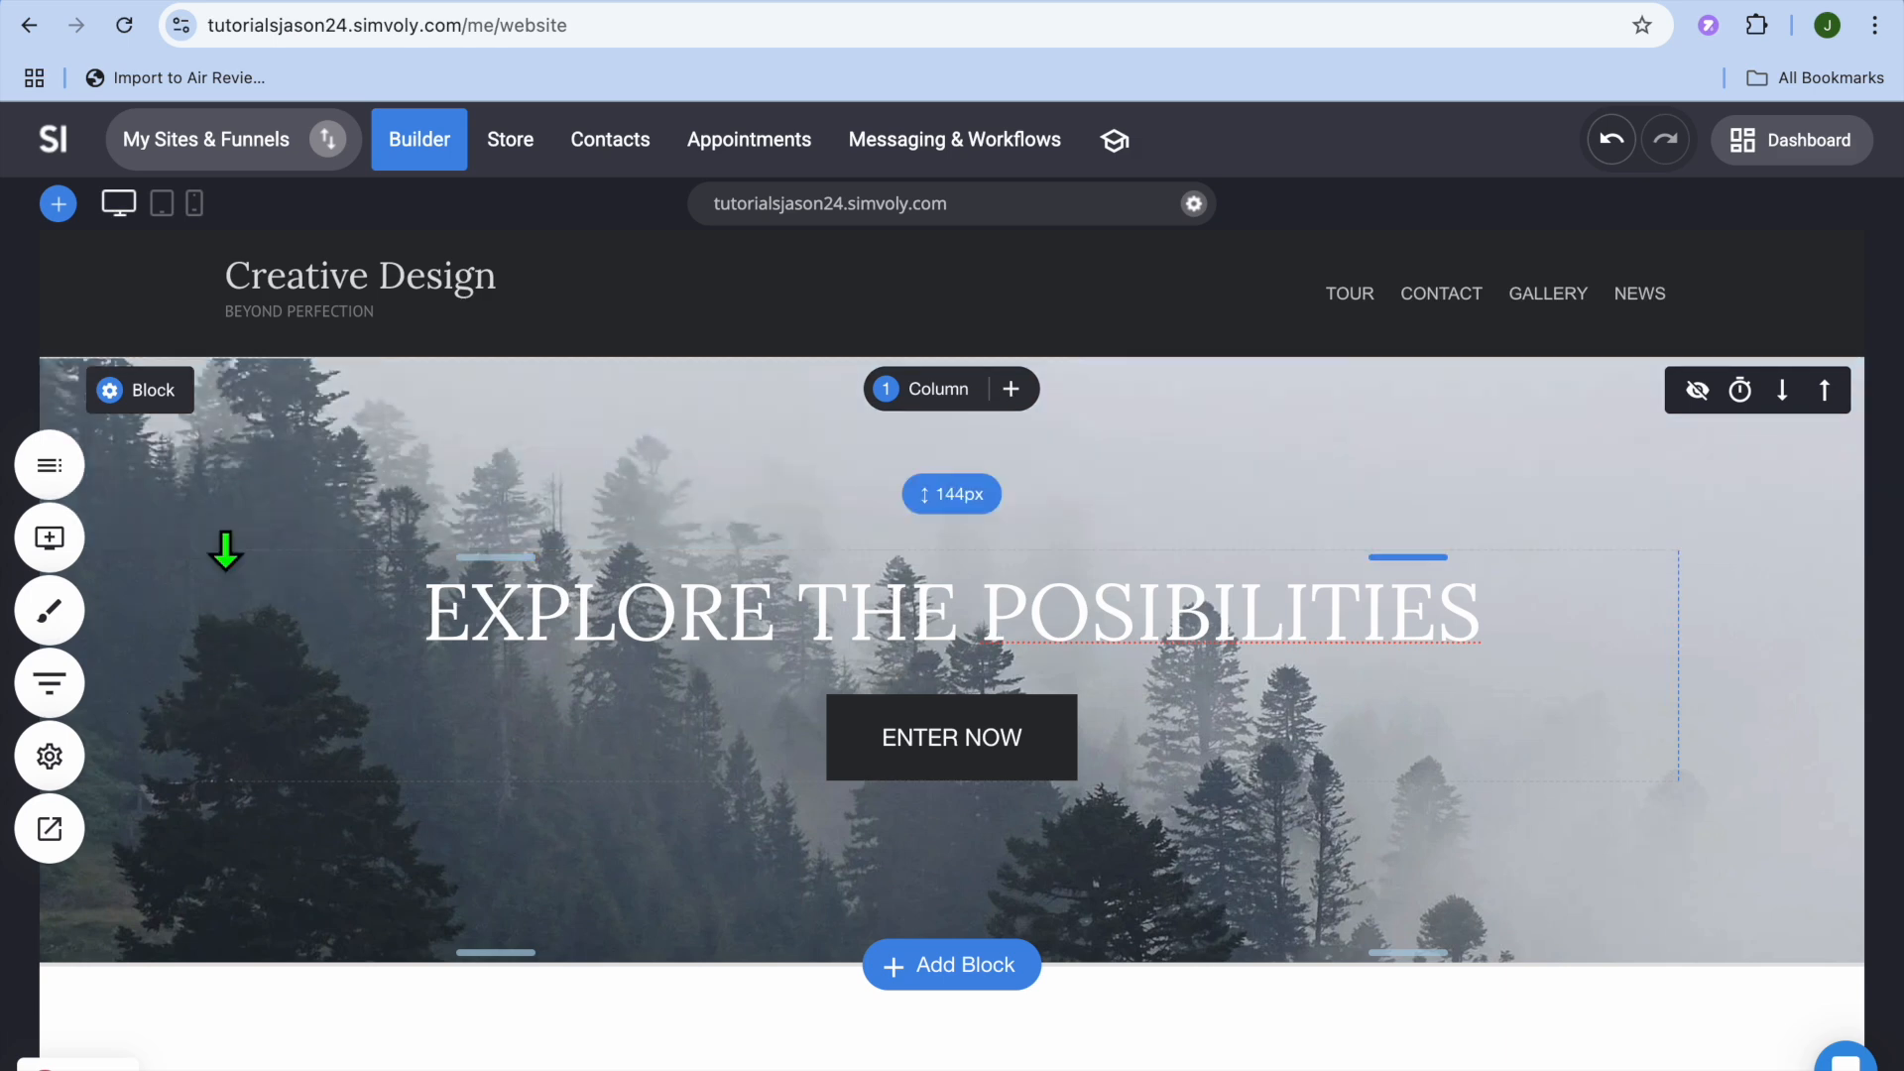
- View the hero block's container settings and the file manager for its background image, and close both
{"action": "left_click", "coordinate": [134, 391]}
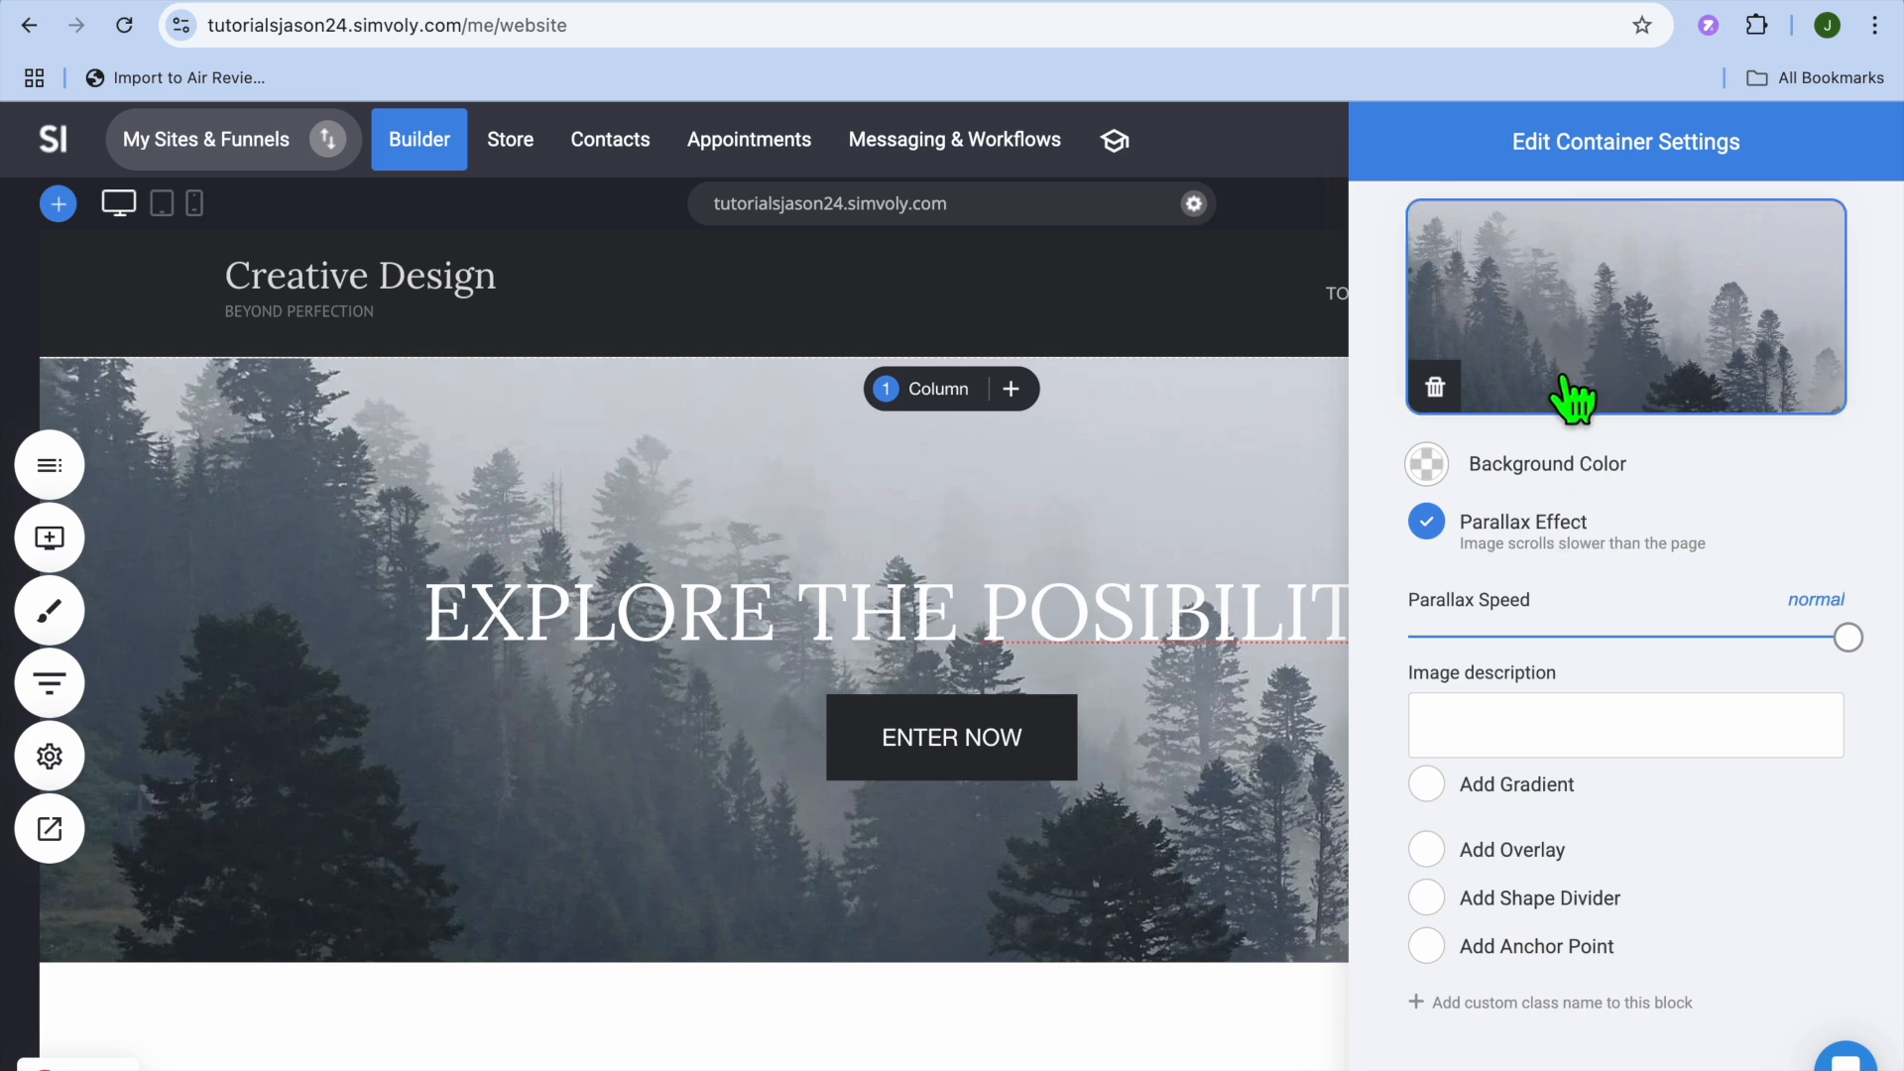
{"action": "left_click", "coordinate": [1609, 327]}
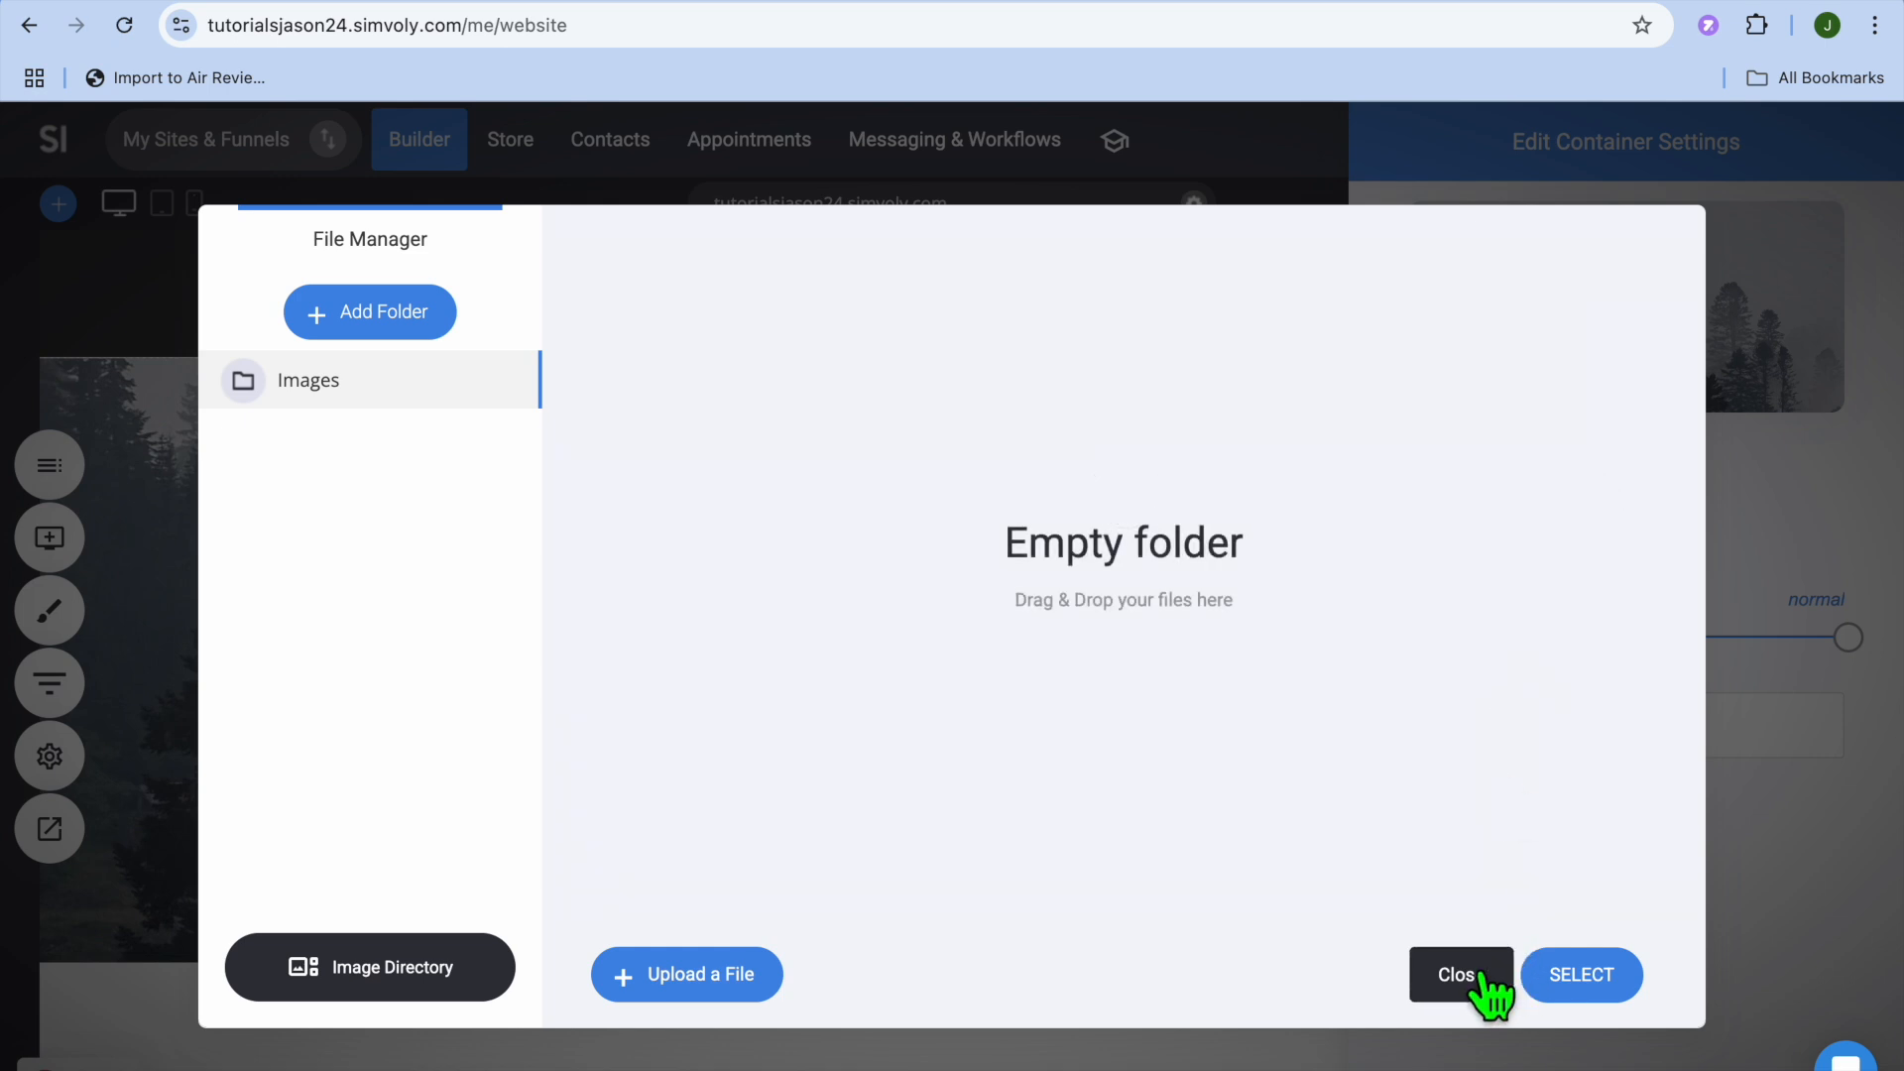
{"action": "left_click", "coordinate": [1478, 977]}
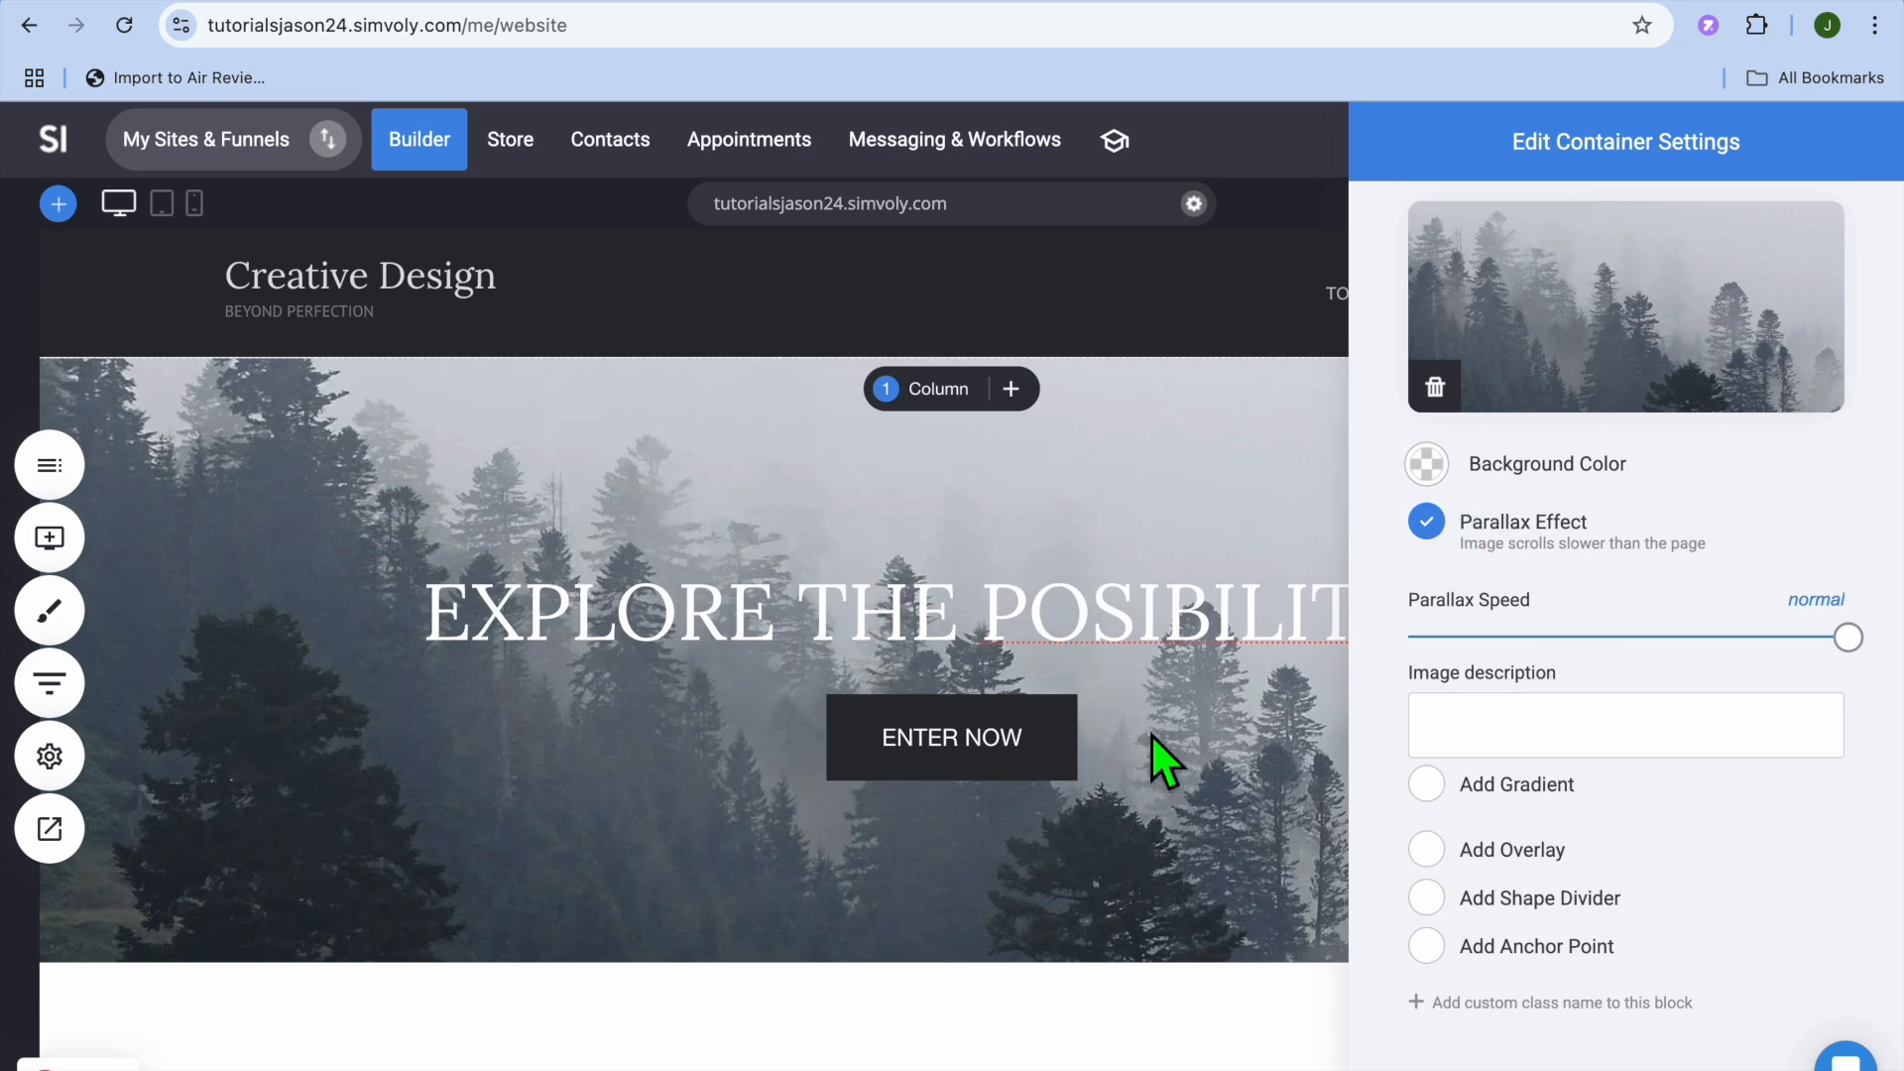
{"action": "left_click", "coordinate": [436, 731]}
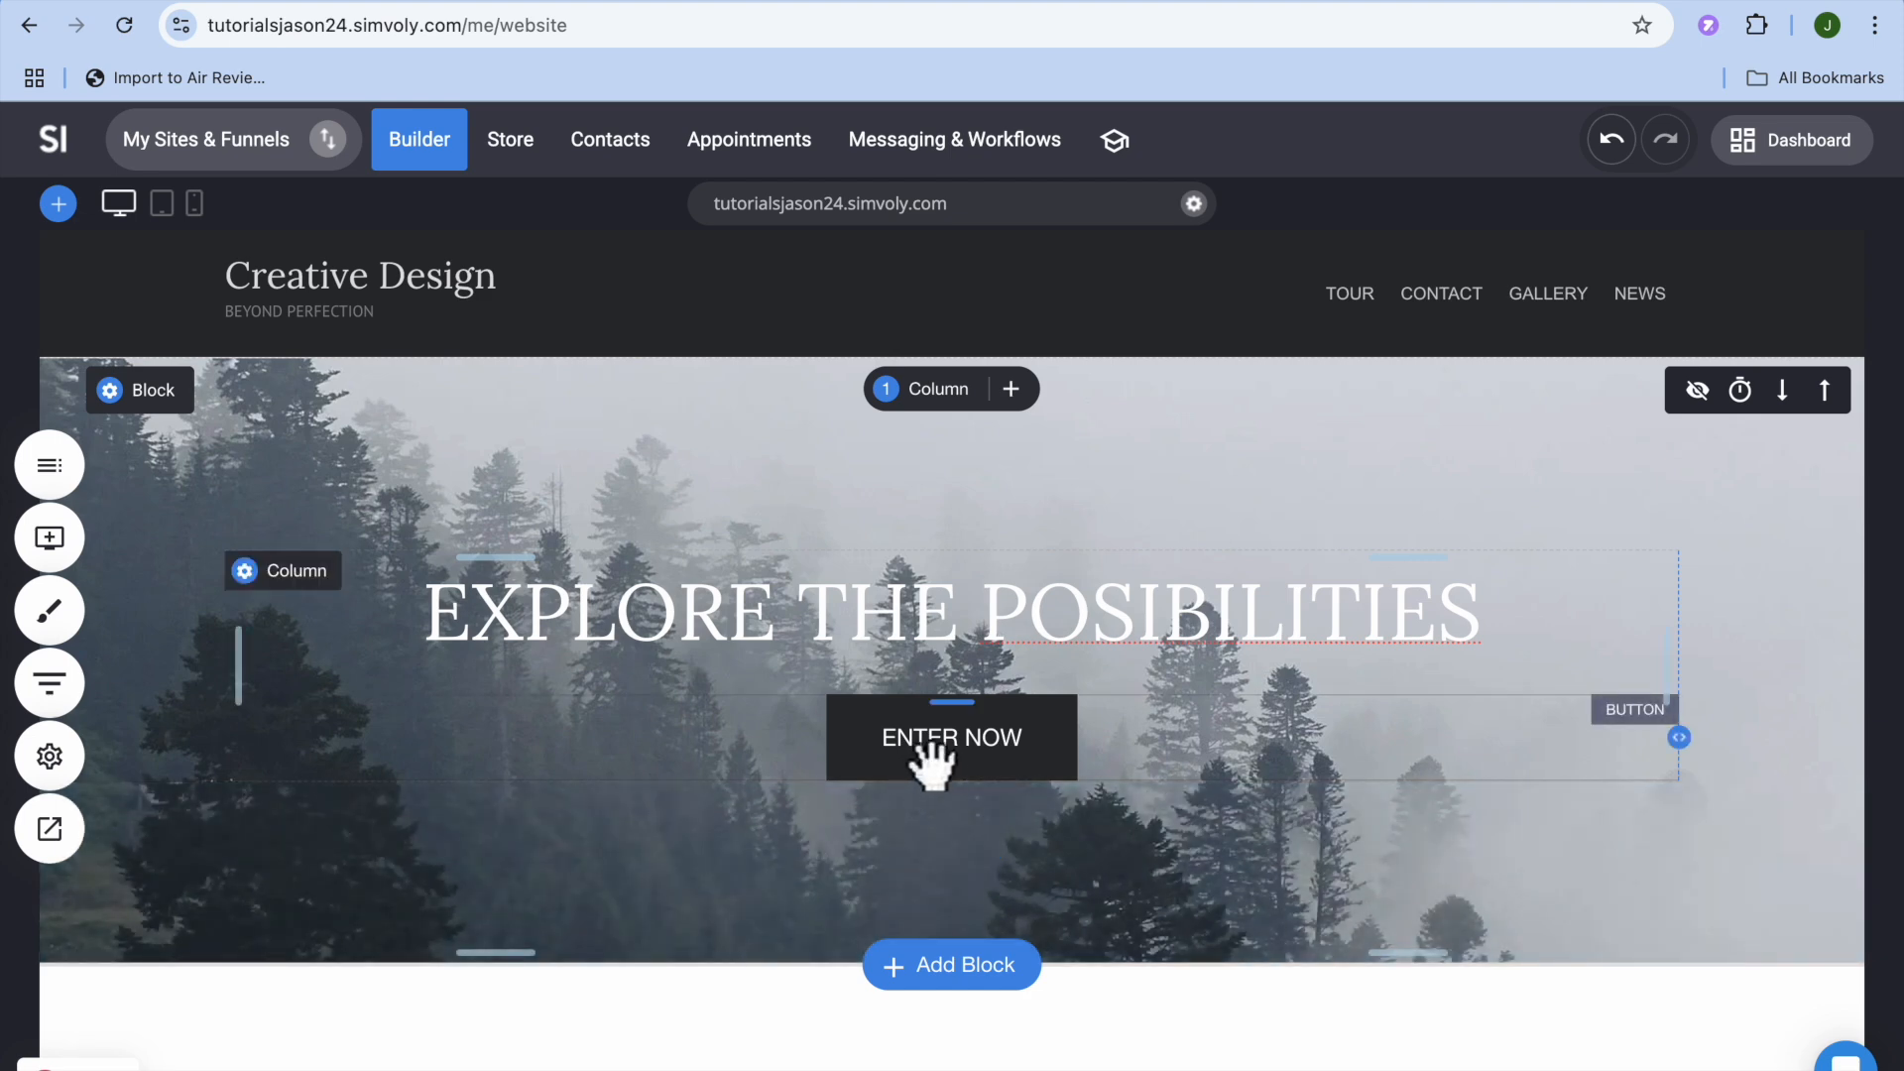
- View the settings of the hero's ENTER NOW button and close them
{"action": "left_click", "coordinate": [928, 759]}
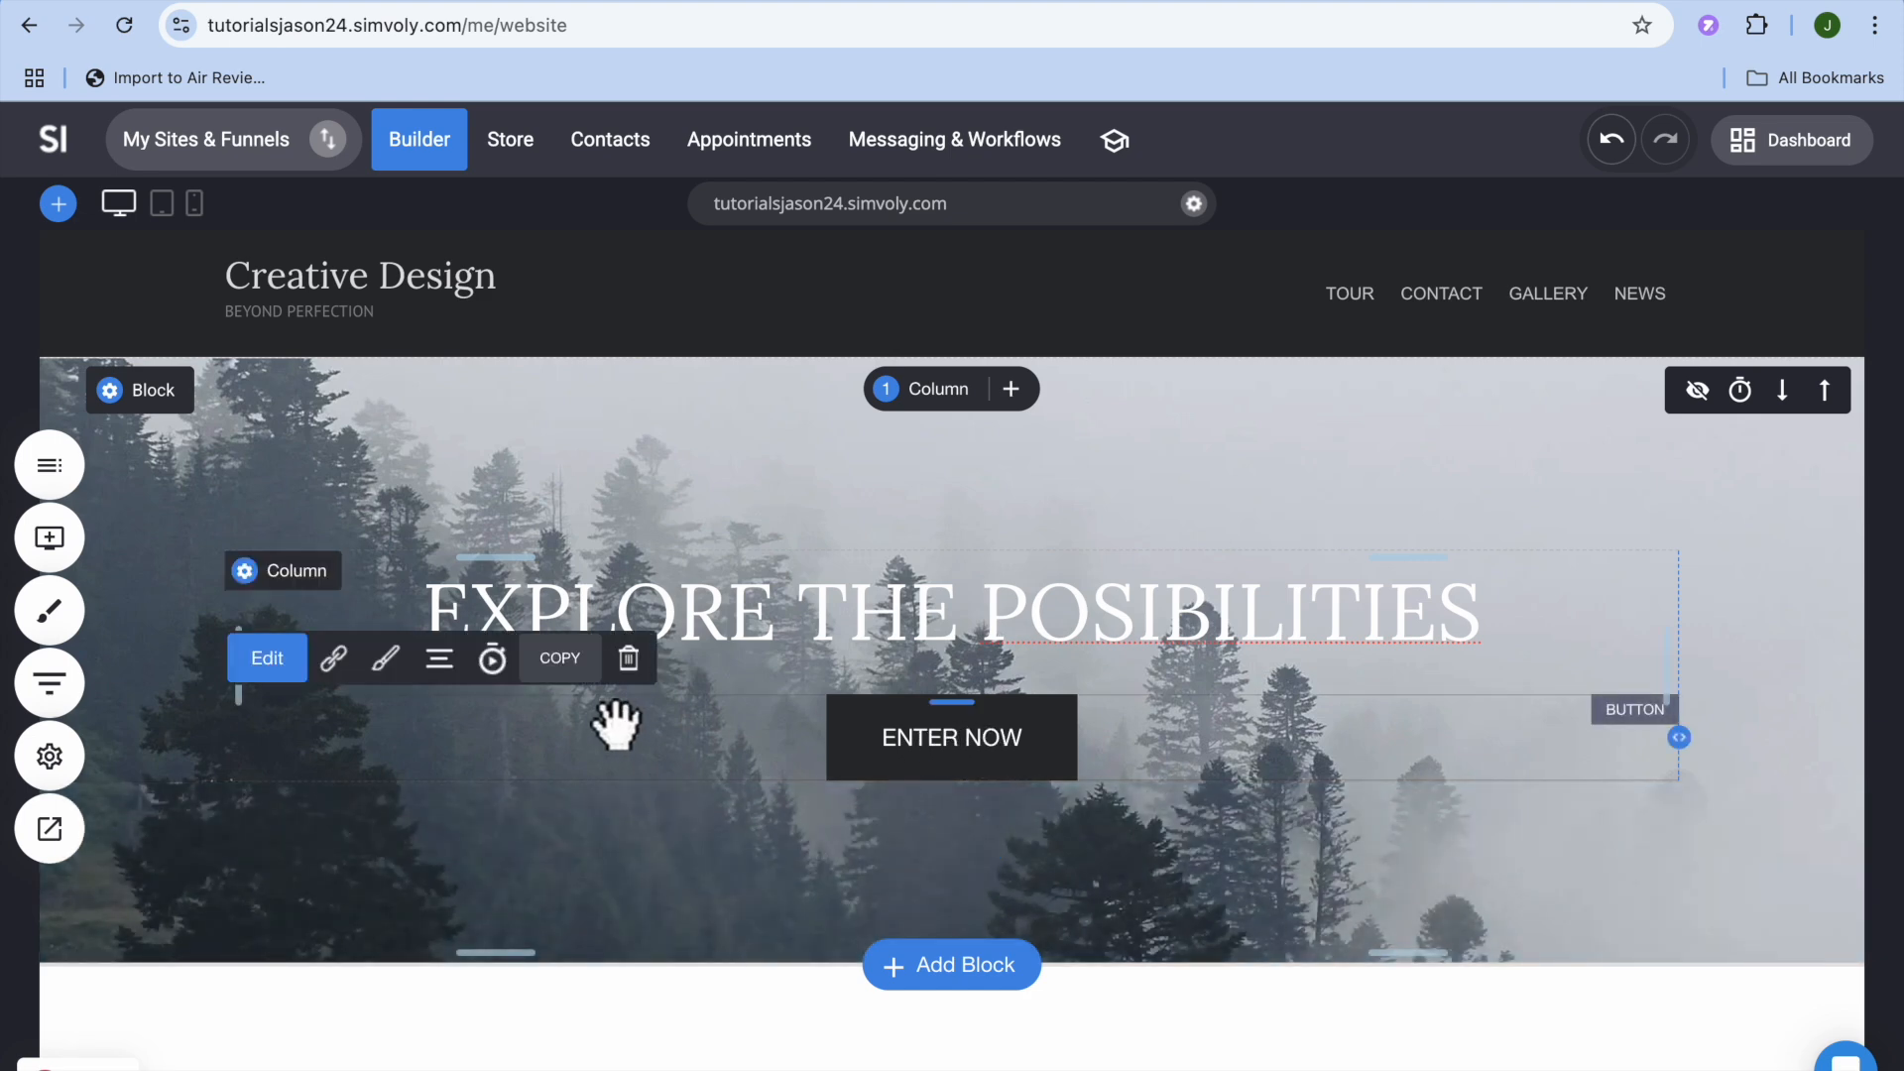
{"action": "left_click", "coordinate": [276, 659]}
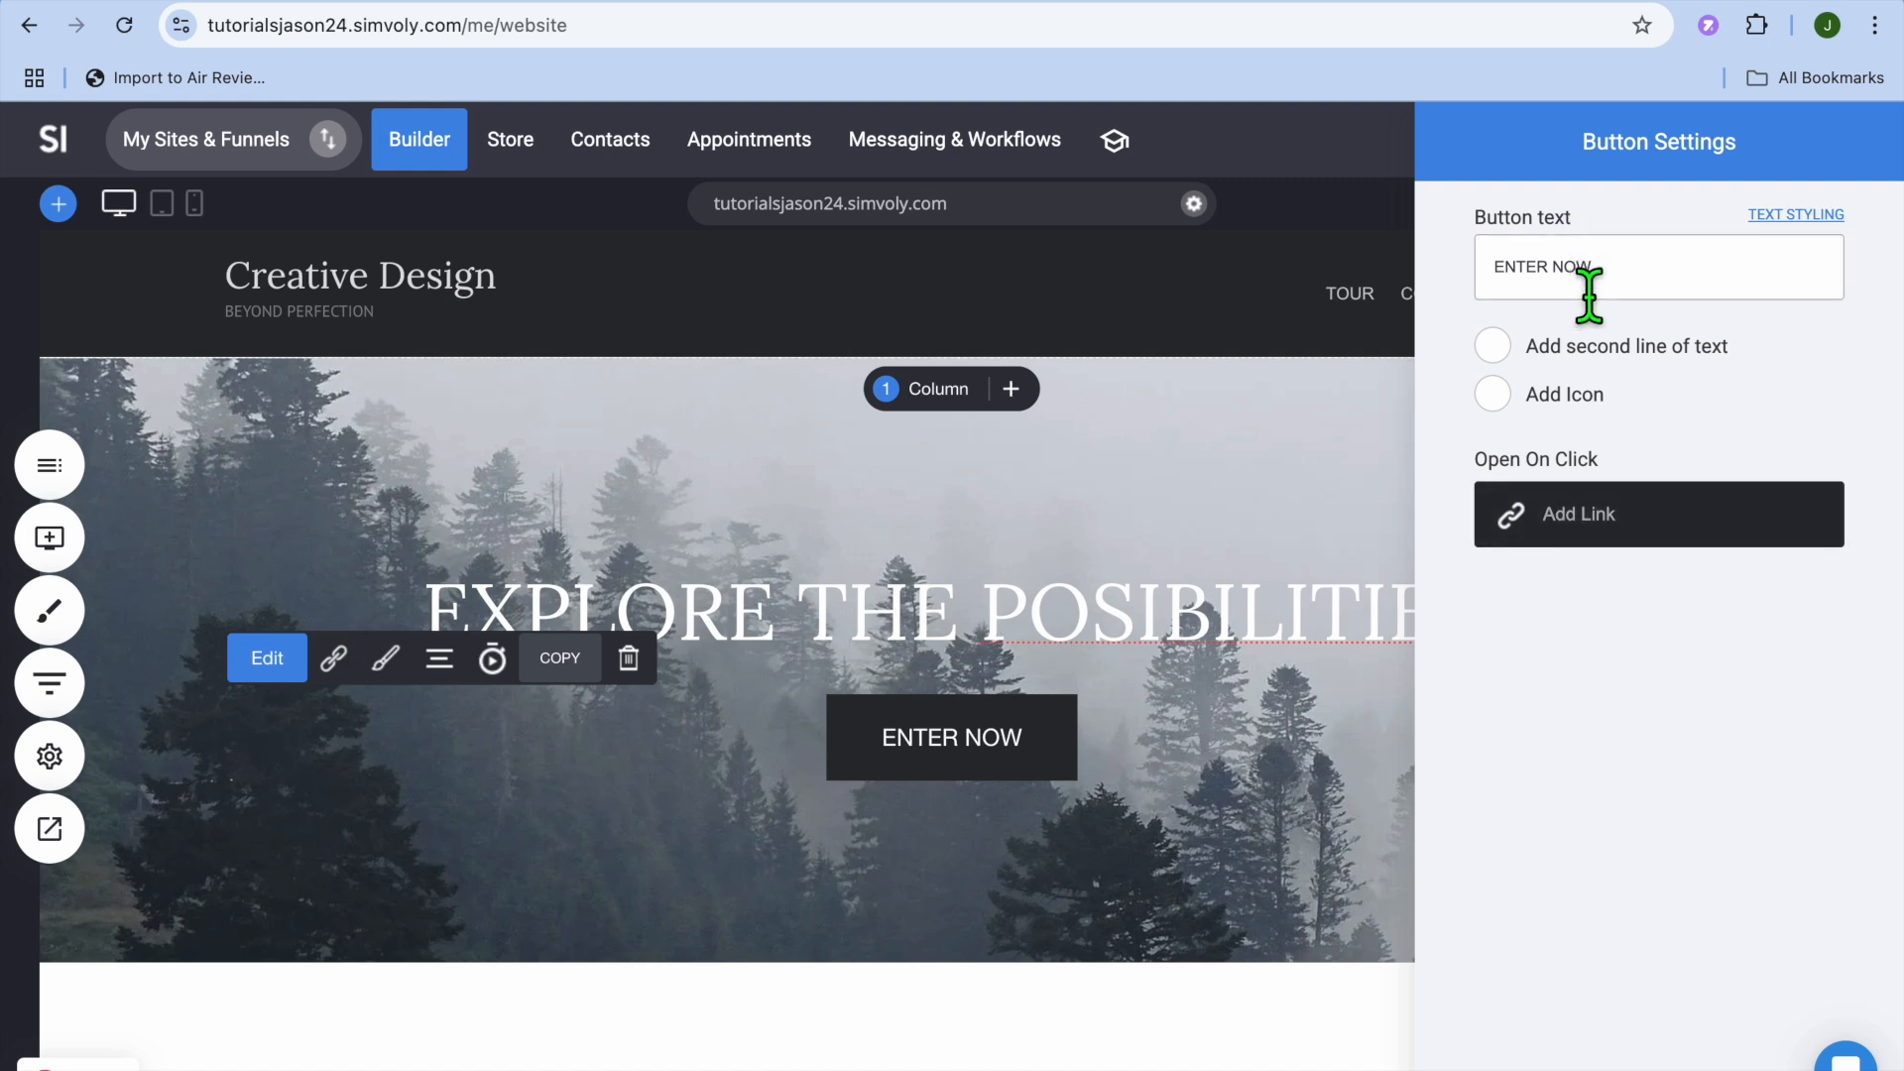
{"action": "left_click", "coordinate": [1325, 766]}
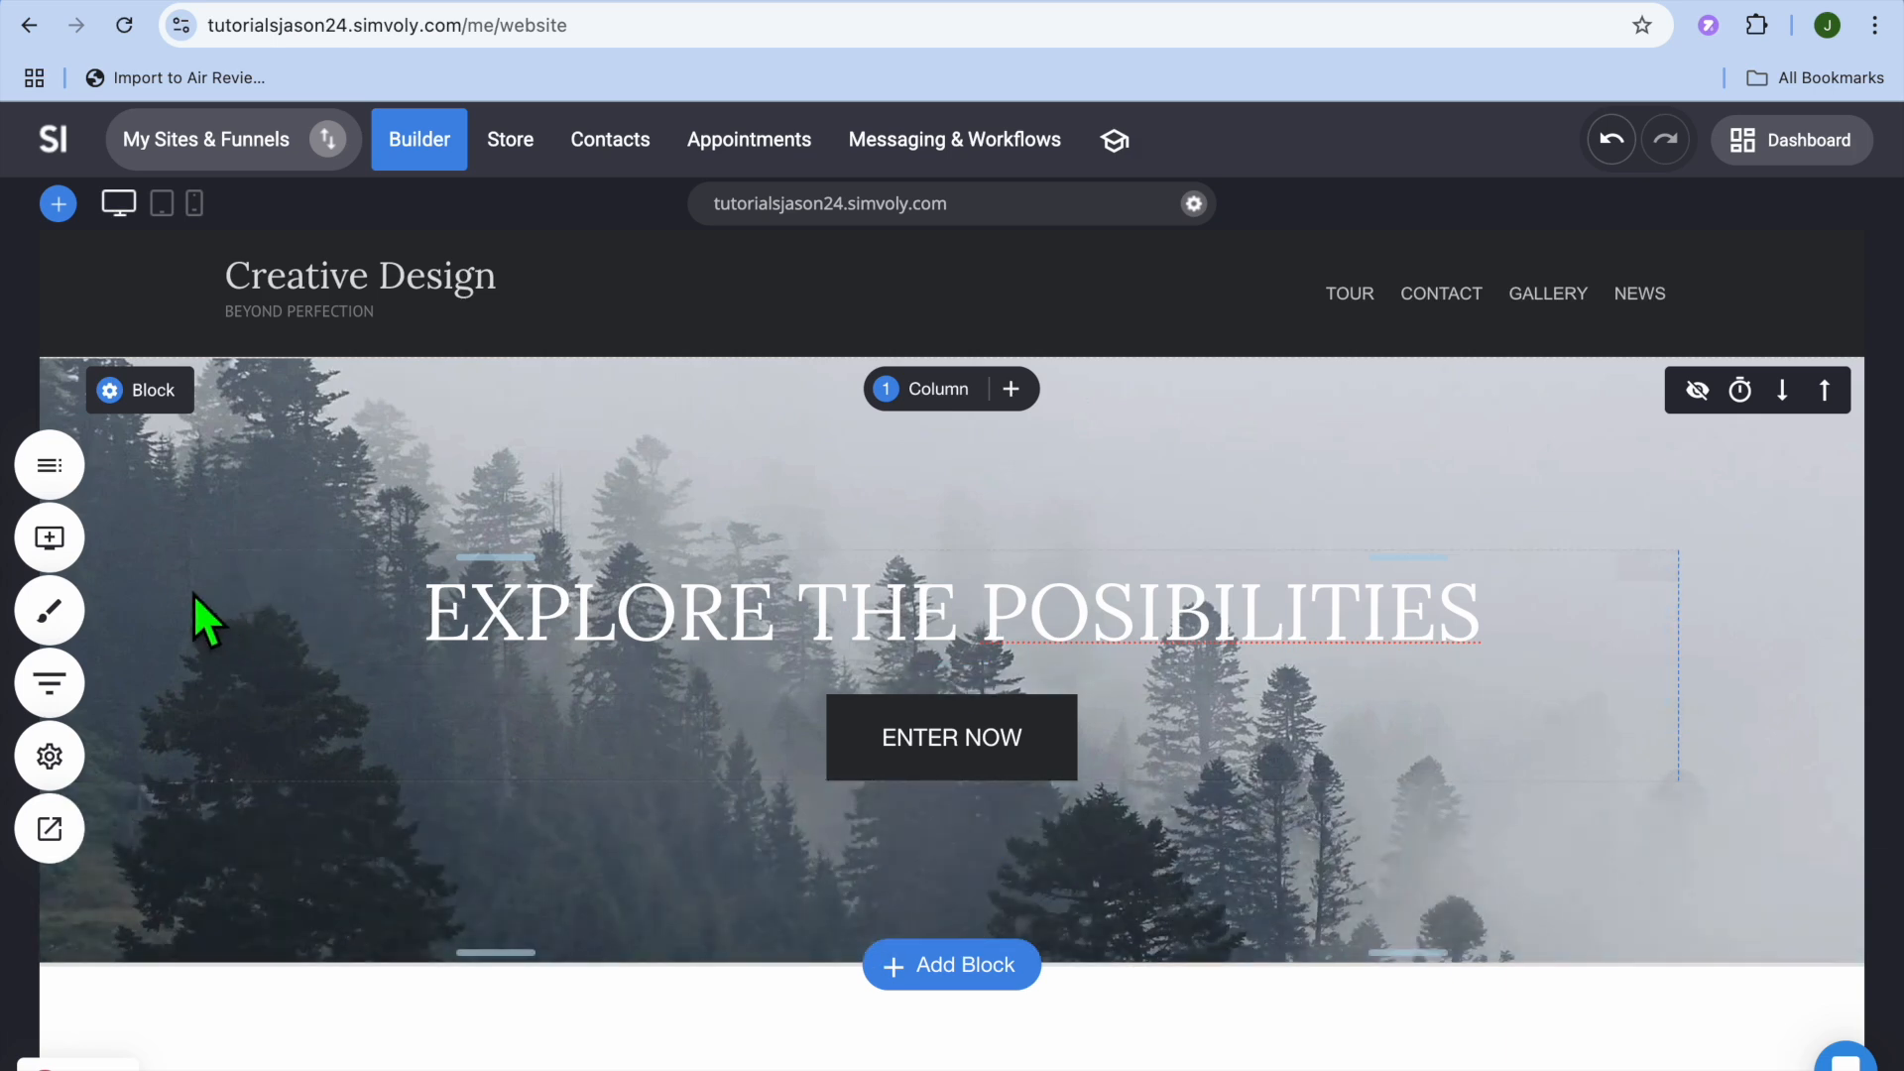
- Add a Text widget to the hero block directly below the ENTER NOW button
{"action": "left_click", "coordinate": [50, 541]}
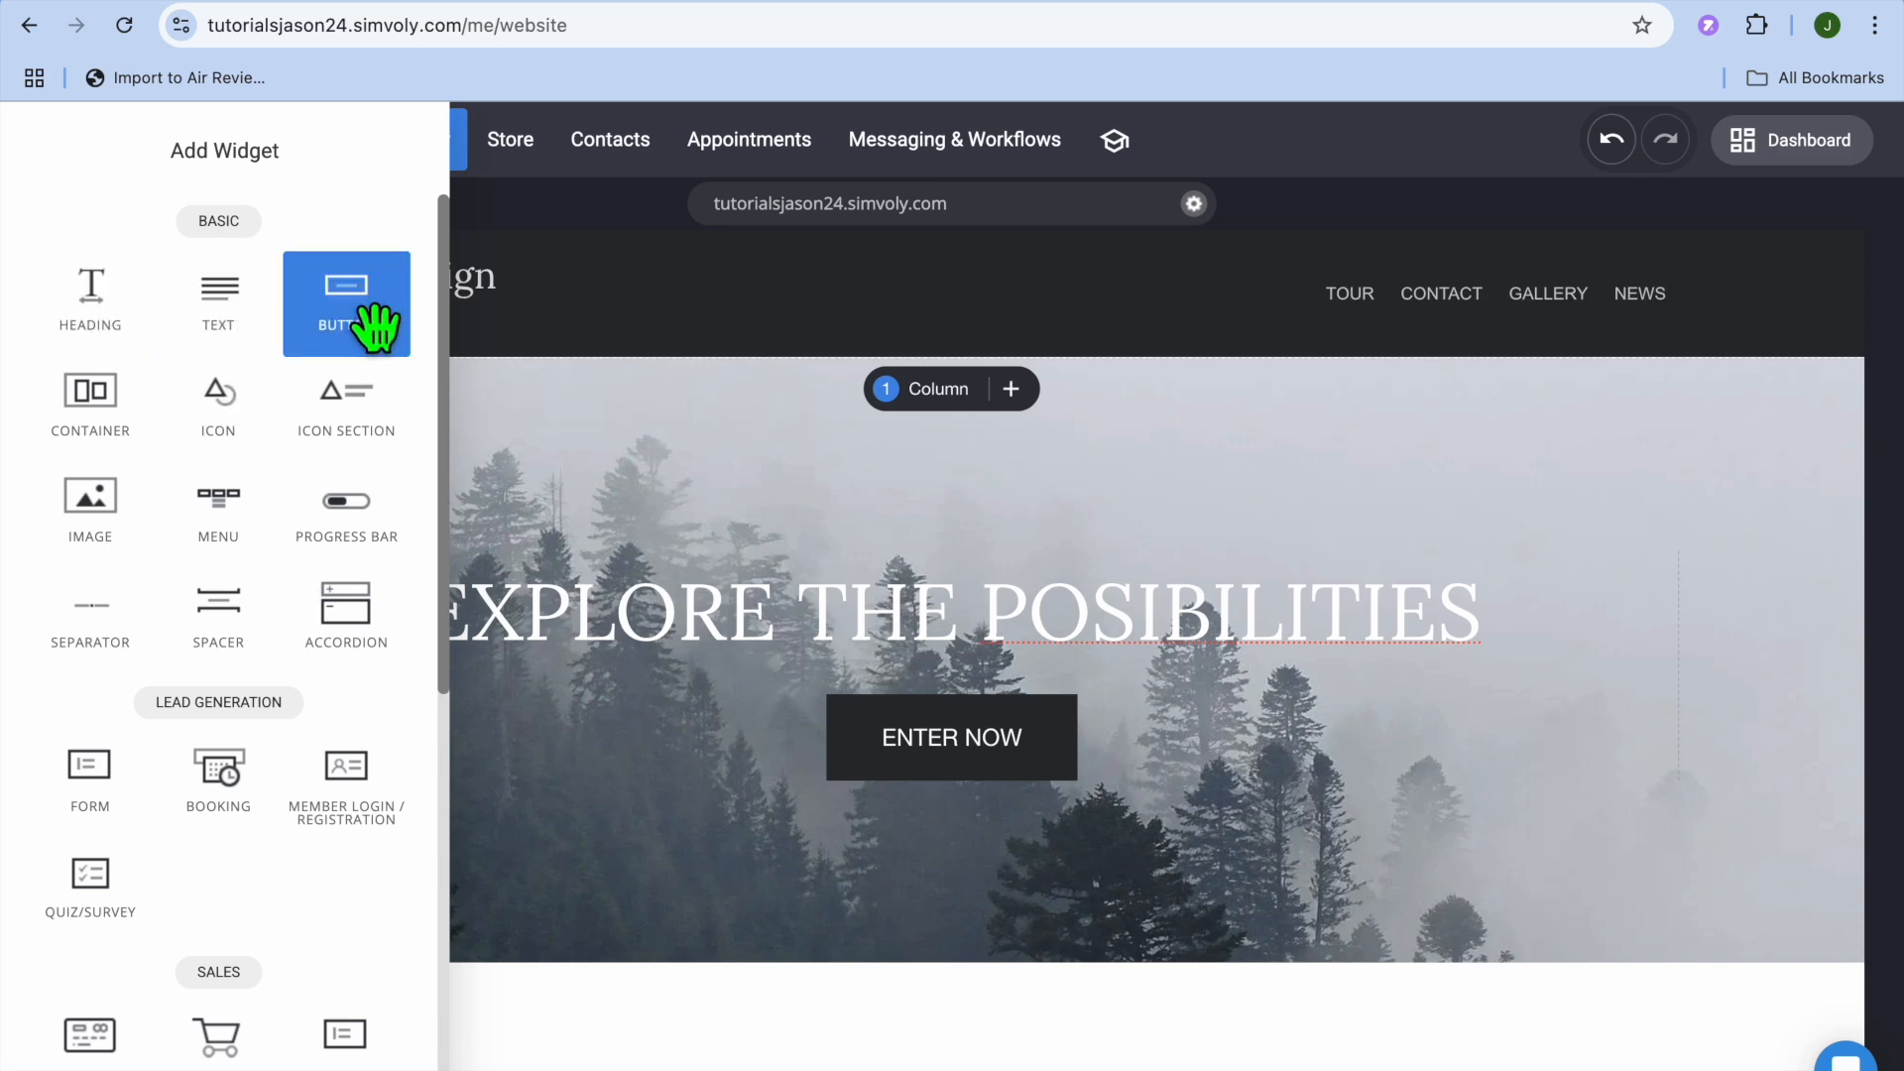
{"action": "scroll", "coordinate": [261, 530], "scroll_direction": "down", "scroll_amount": 8}
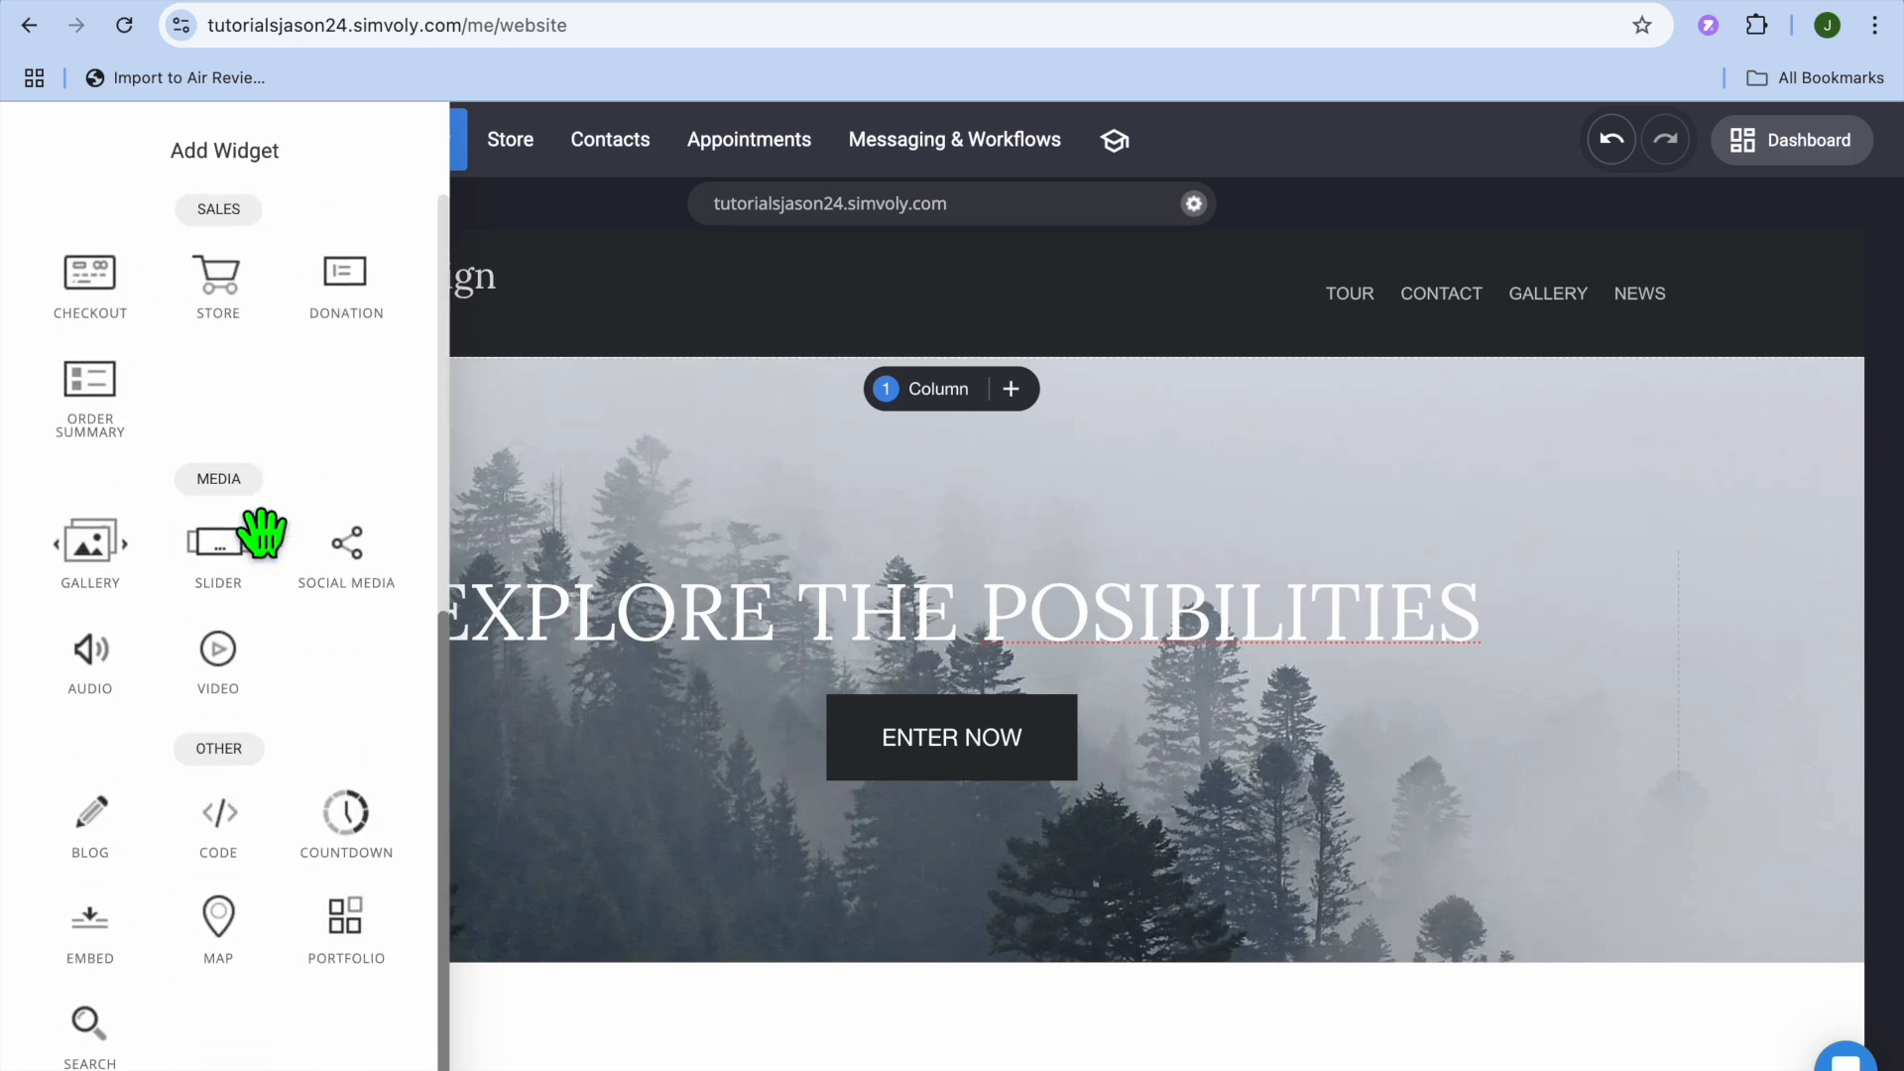
{"action": "scroll", "coordinate": [261, 531], "scroll_direction": "up", "scroll_amount": 8}
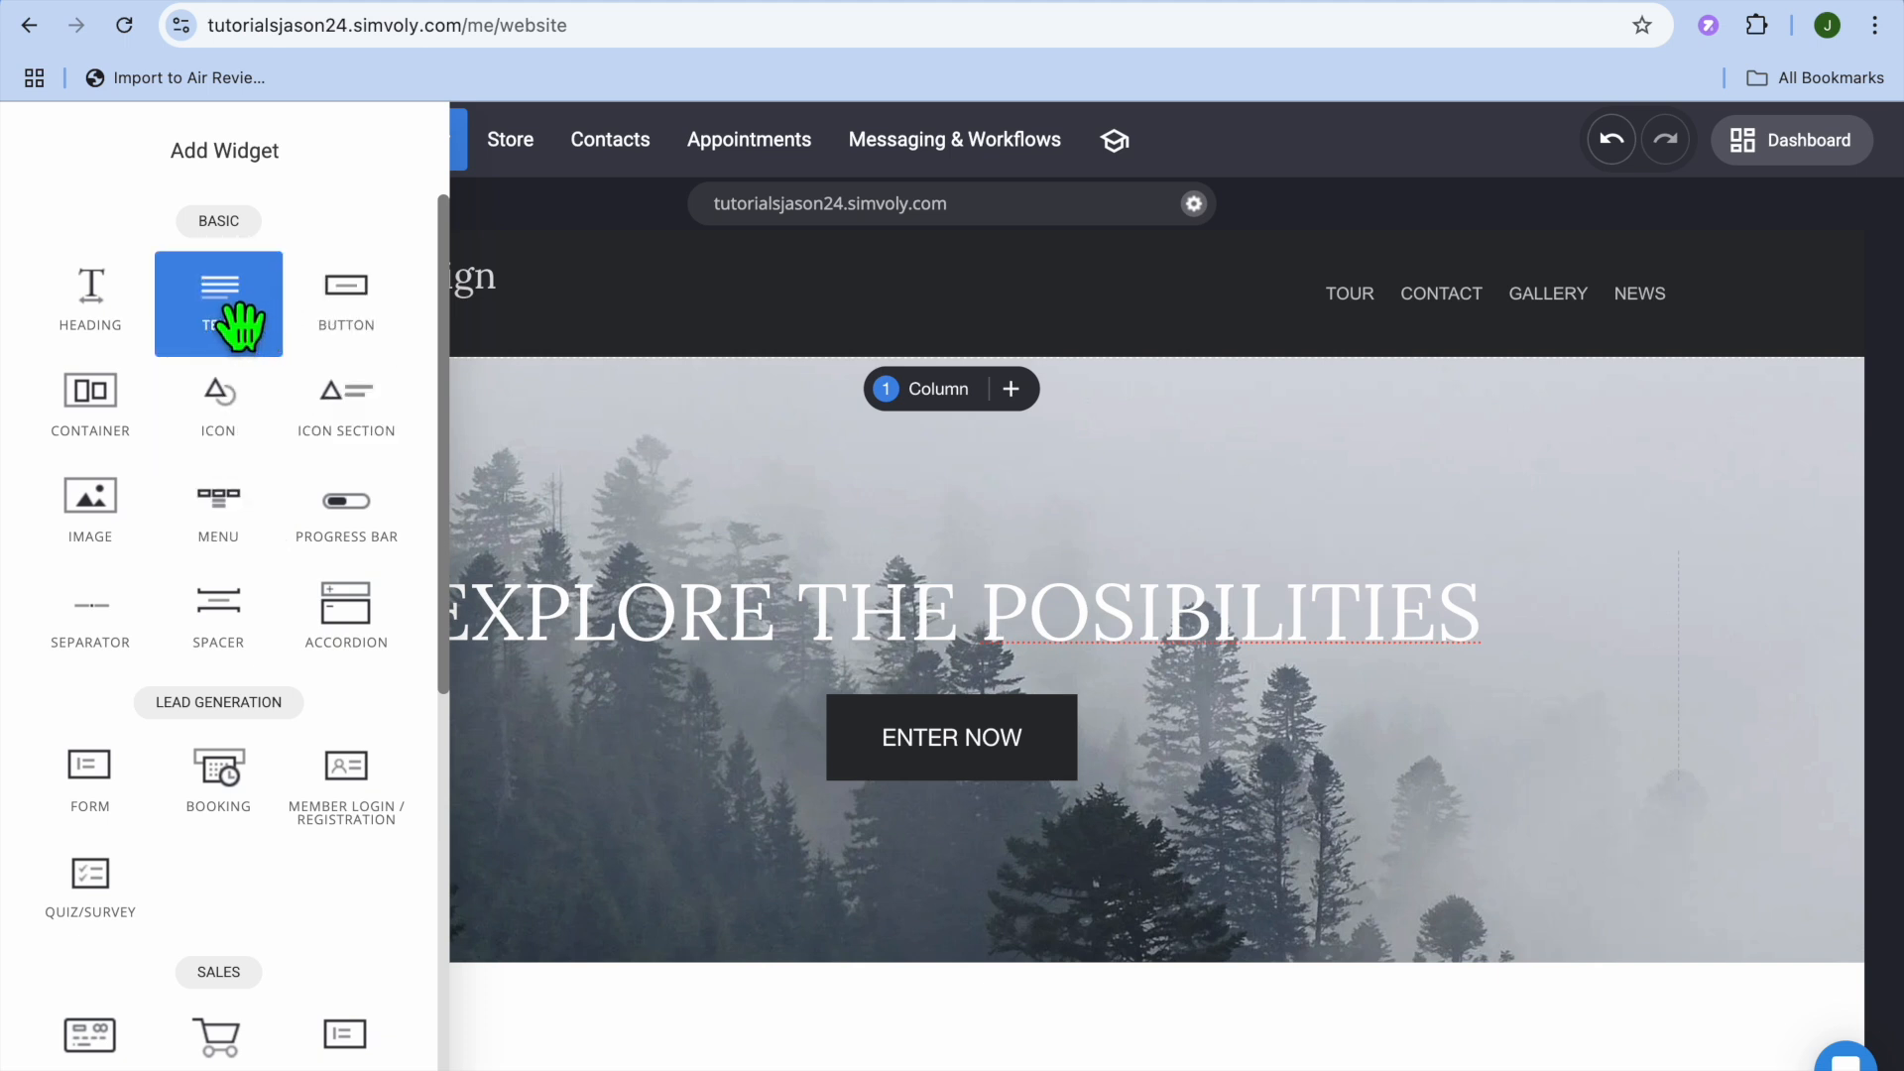
{"action": "left_click_drag", "start_coordinate": [256, 333], "coordinate": [674, 778]}
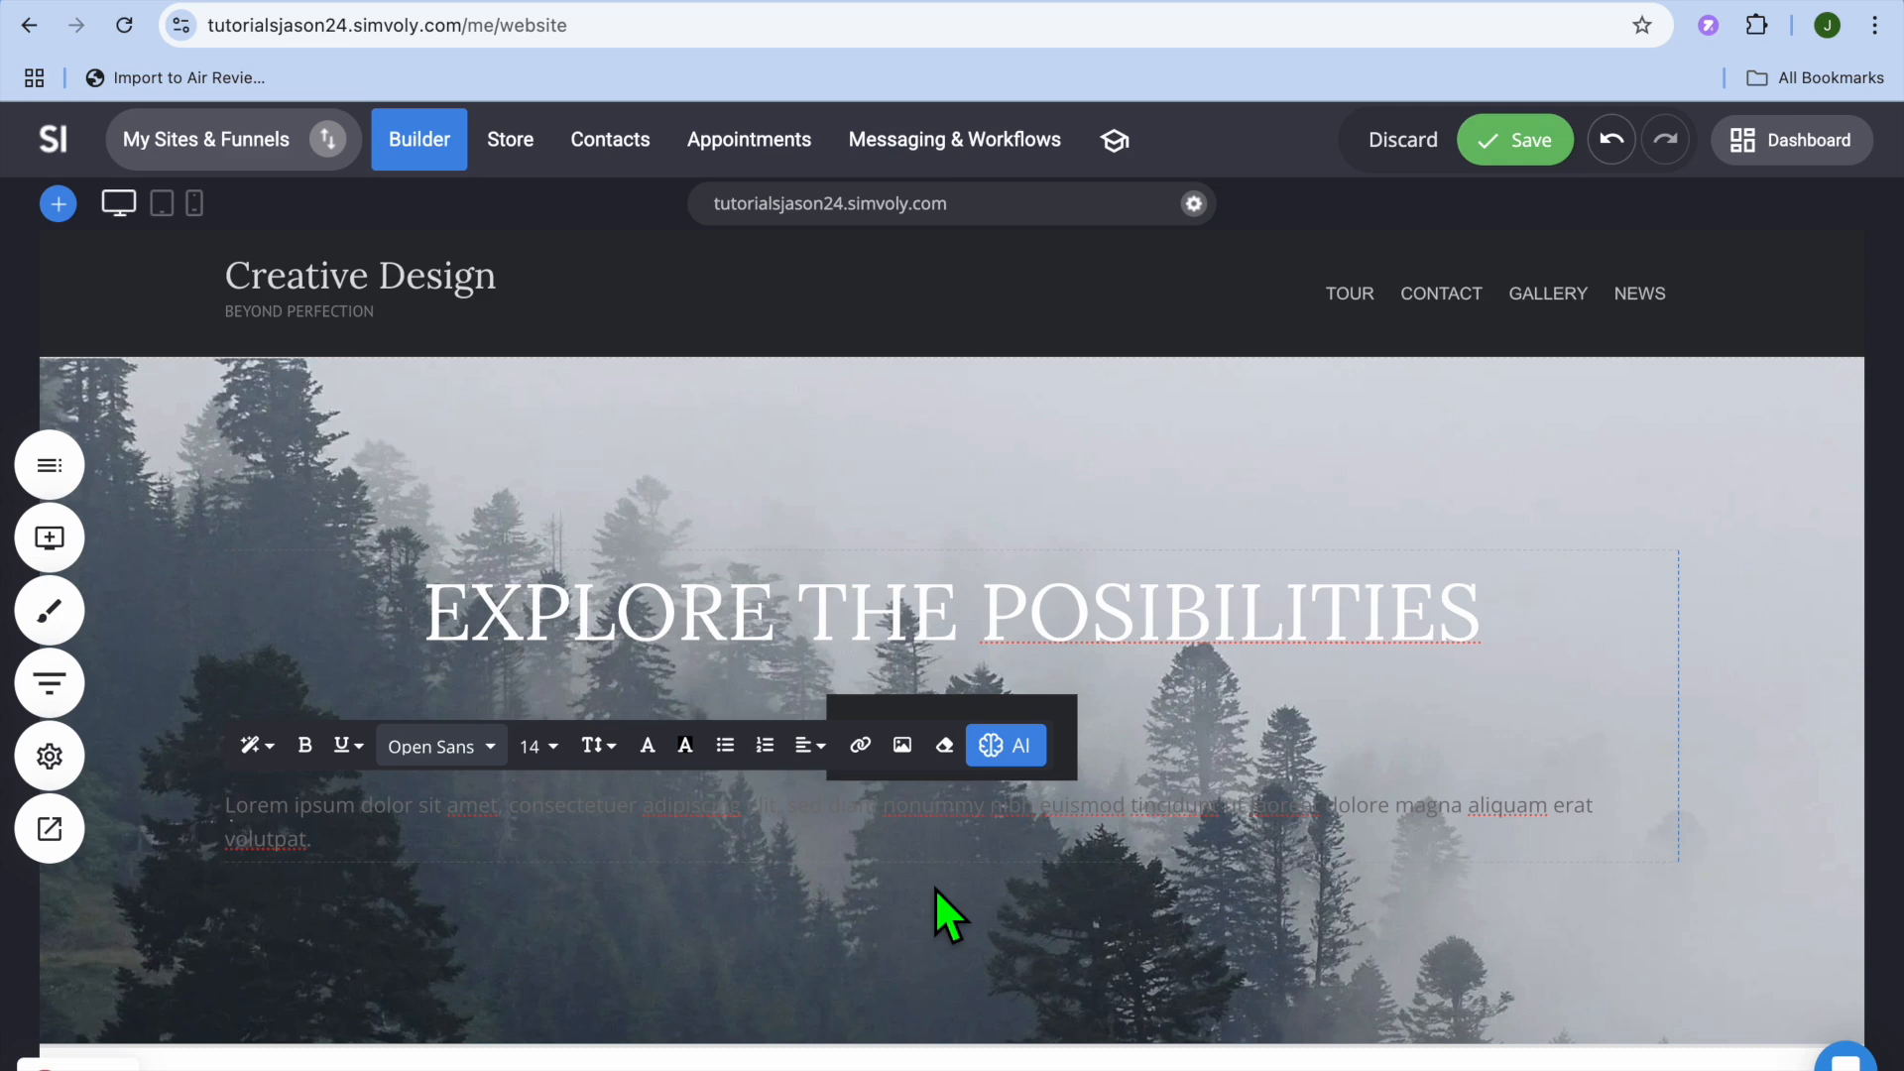
- View the options for adding a new page, popup or page group, and close them
{"action": "scroll", "coordinate": [935, 889], "scroll_direction": "down", "scroll_amount": 5}
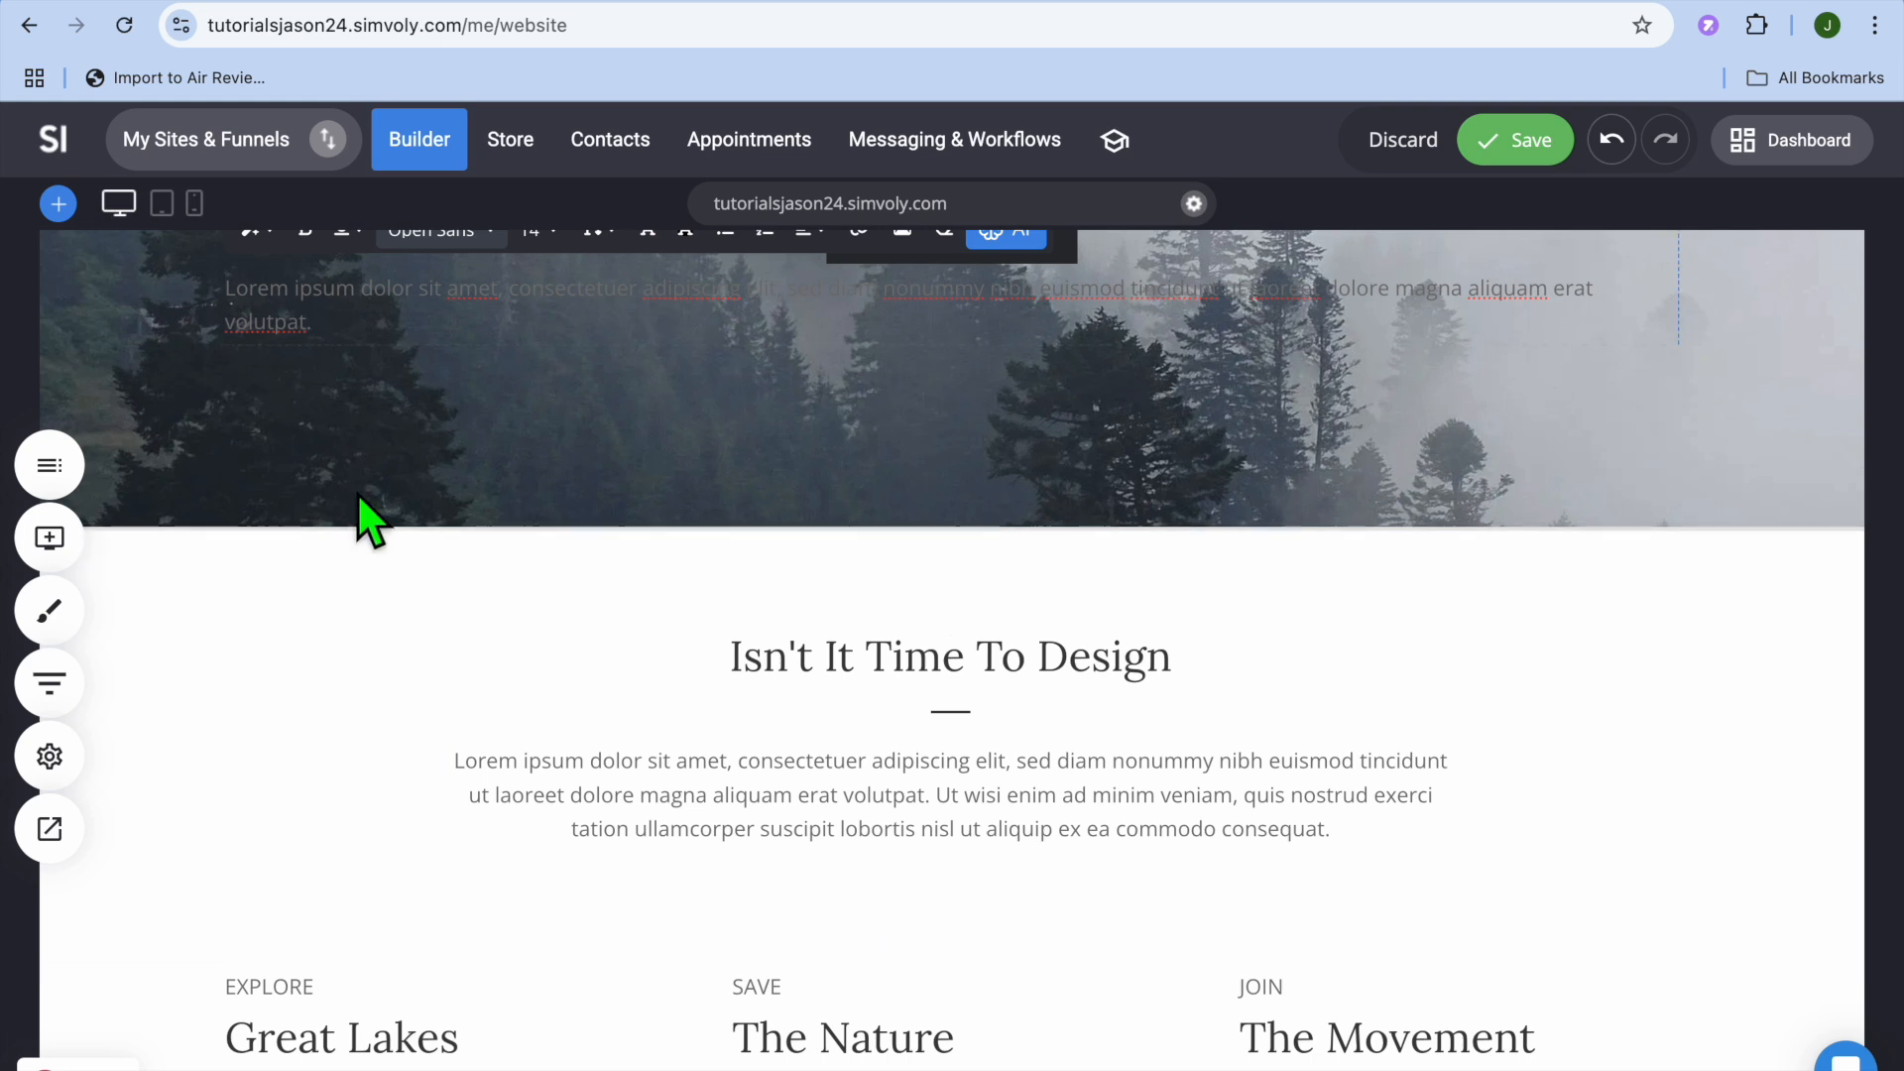
{"action": "left_click", "coordinate": [59, 204]}
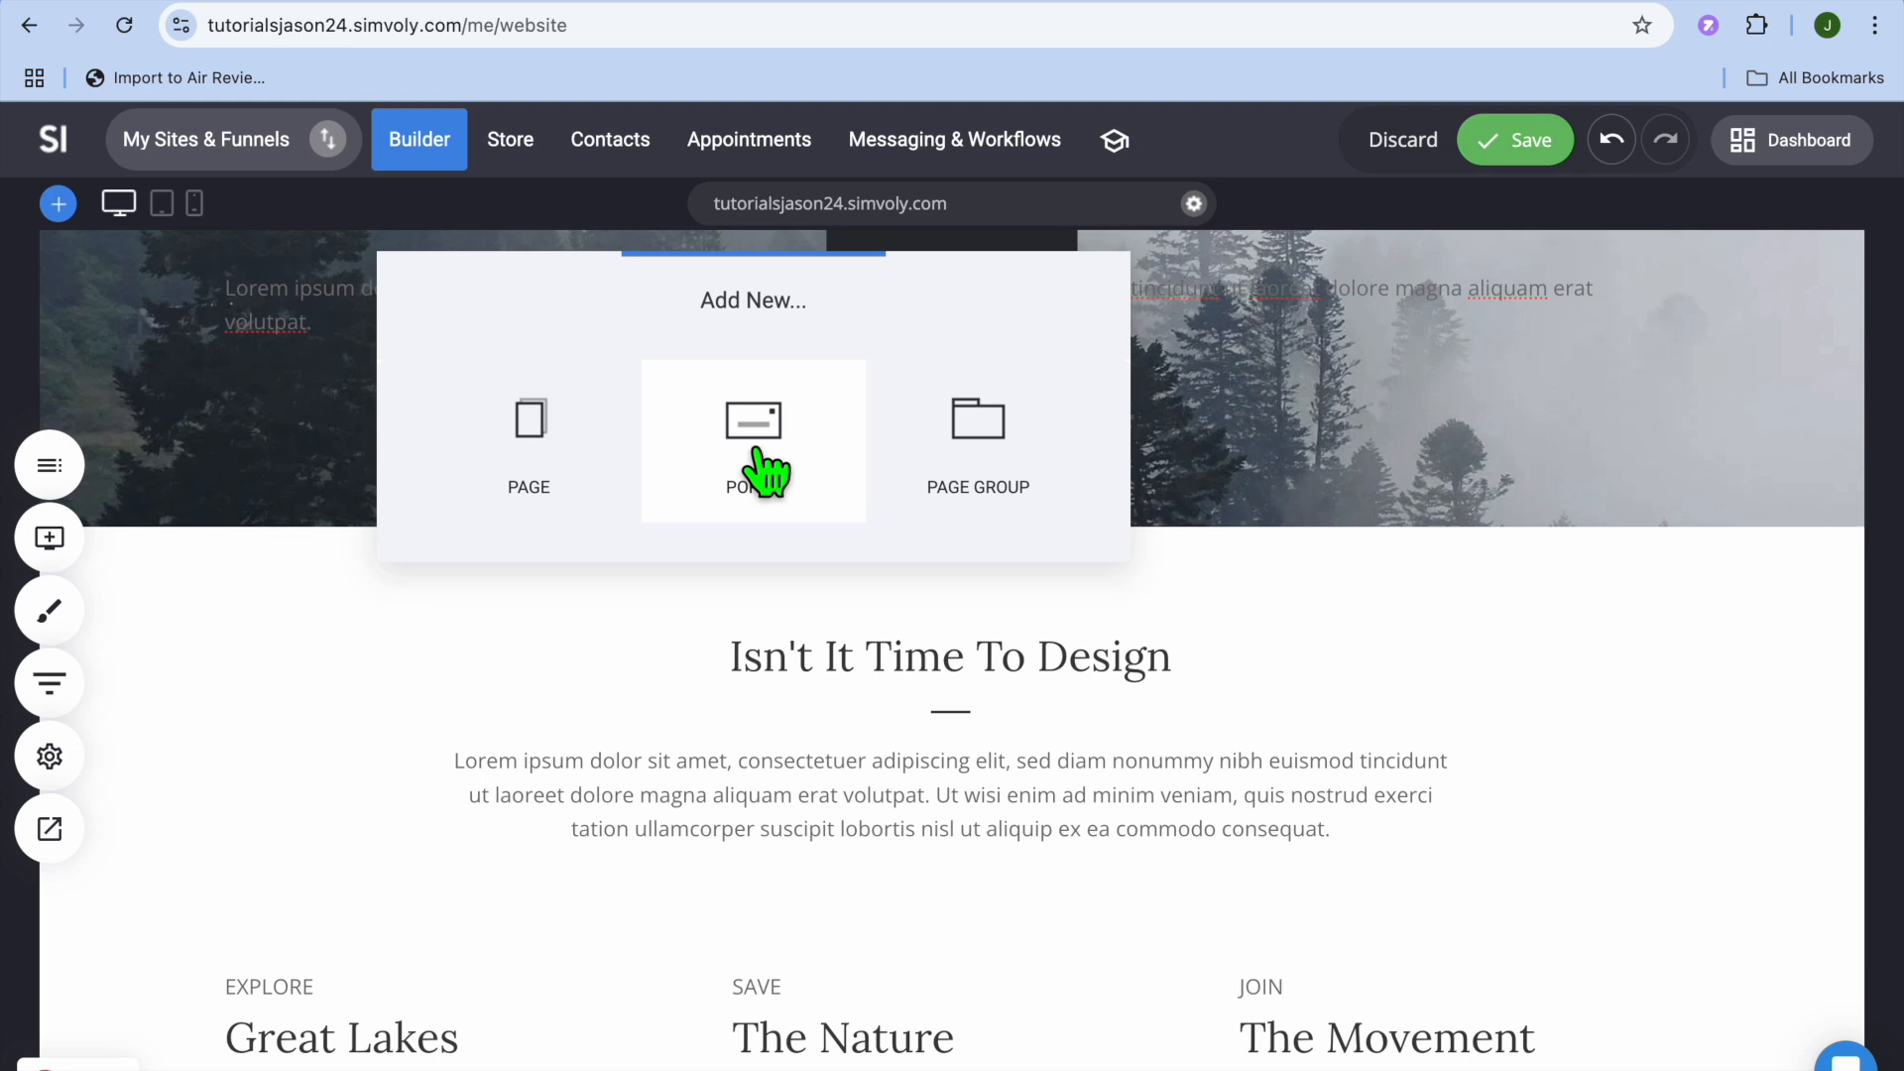
{"action": "left_click", "coordinate": [293, 737]}
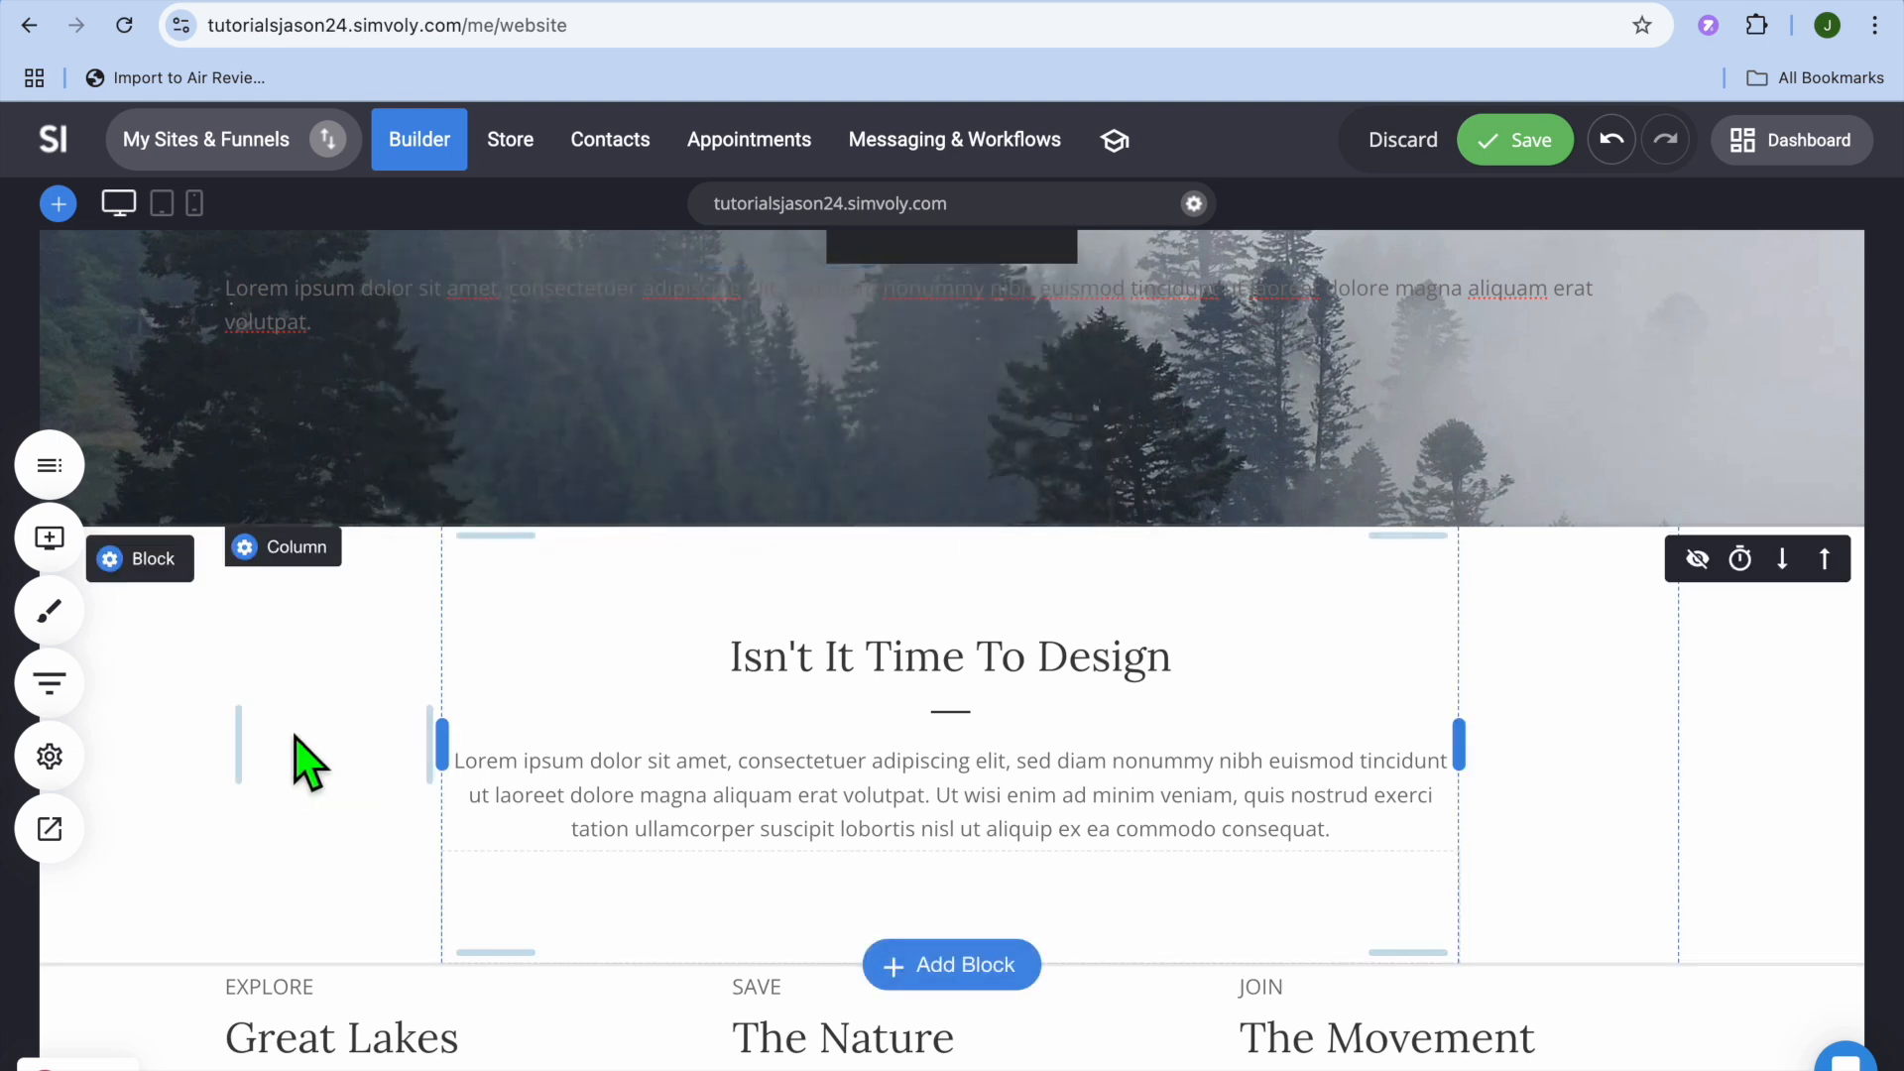
- View the block templates available below the "Isn't It Time To Design" section, close them, and look through the page down to the footer
{"action": "scroll", "coordinate": [296, 741], "scroll_direction": "down", "scroll_amount": 3}
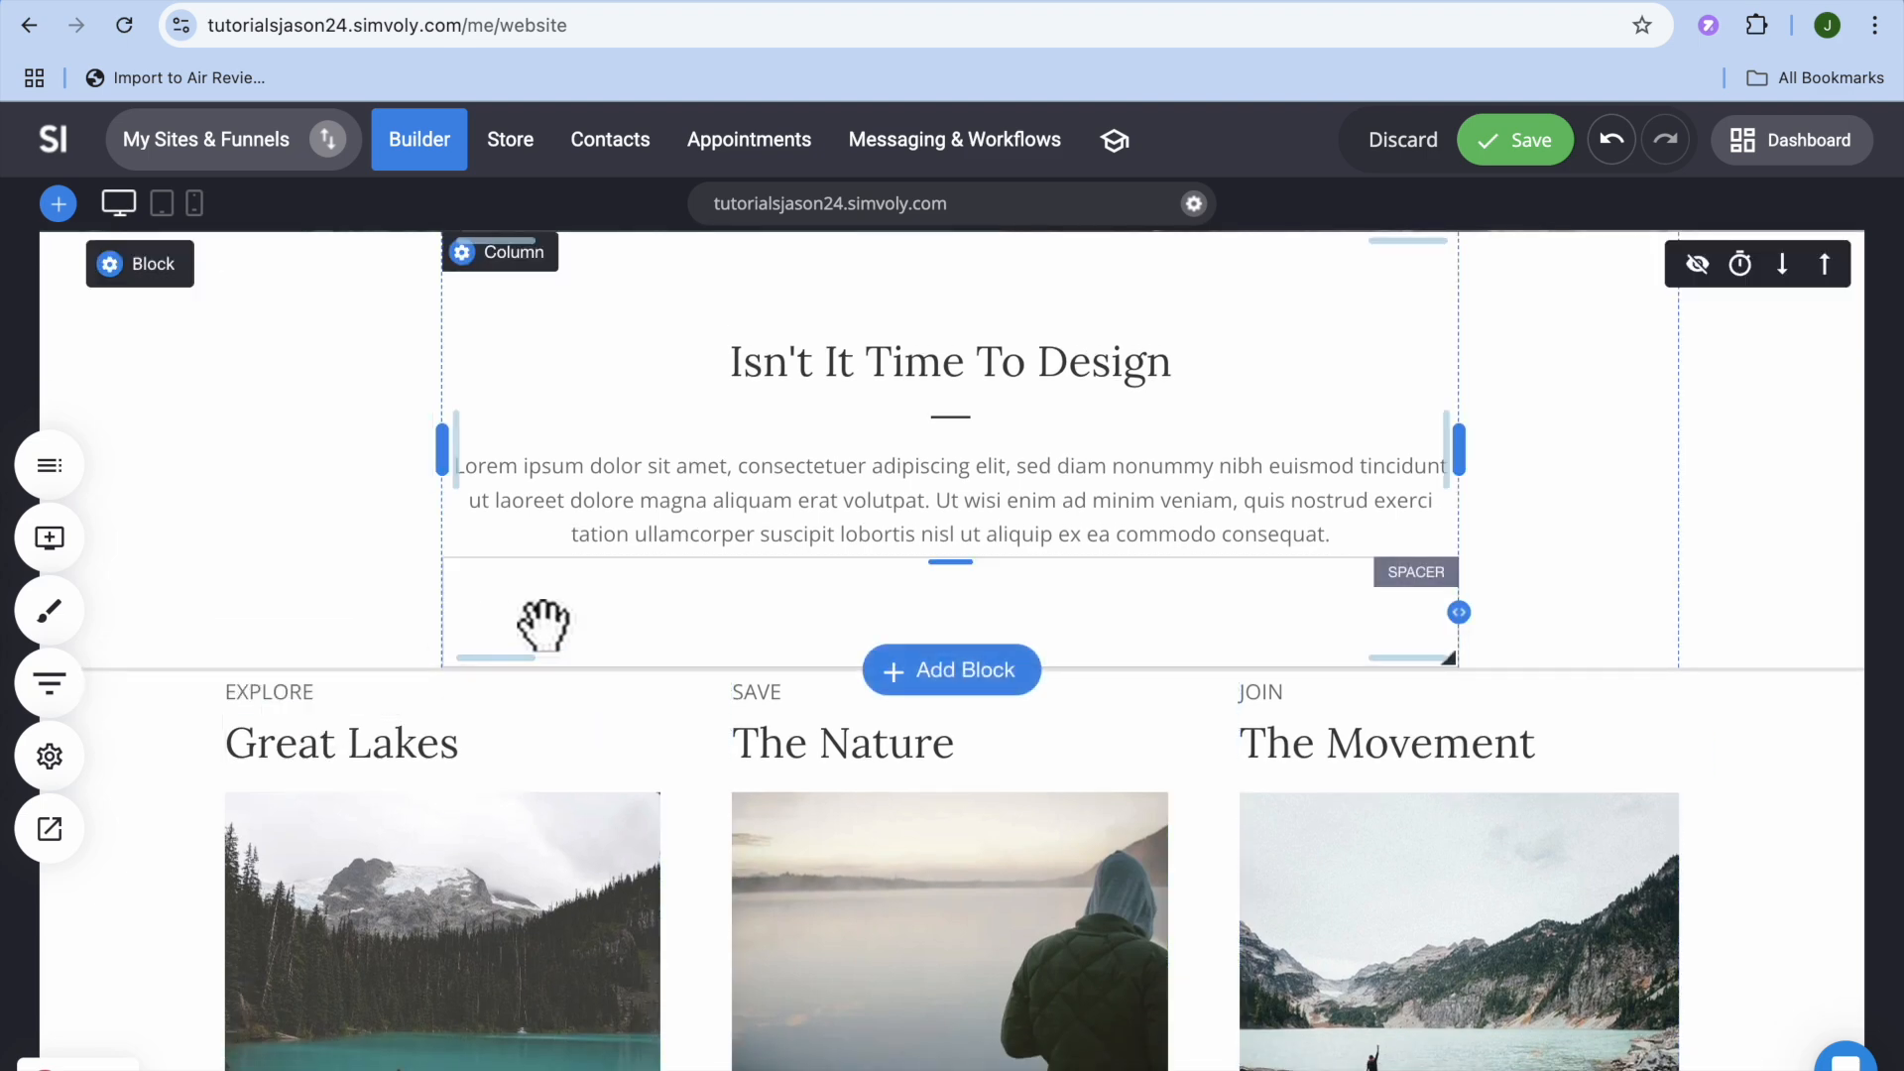
{"action": "left_click", "coordinate": [967, 674]}
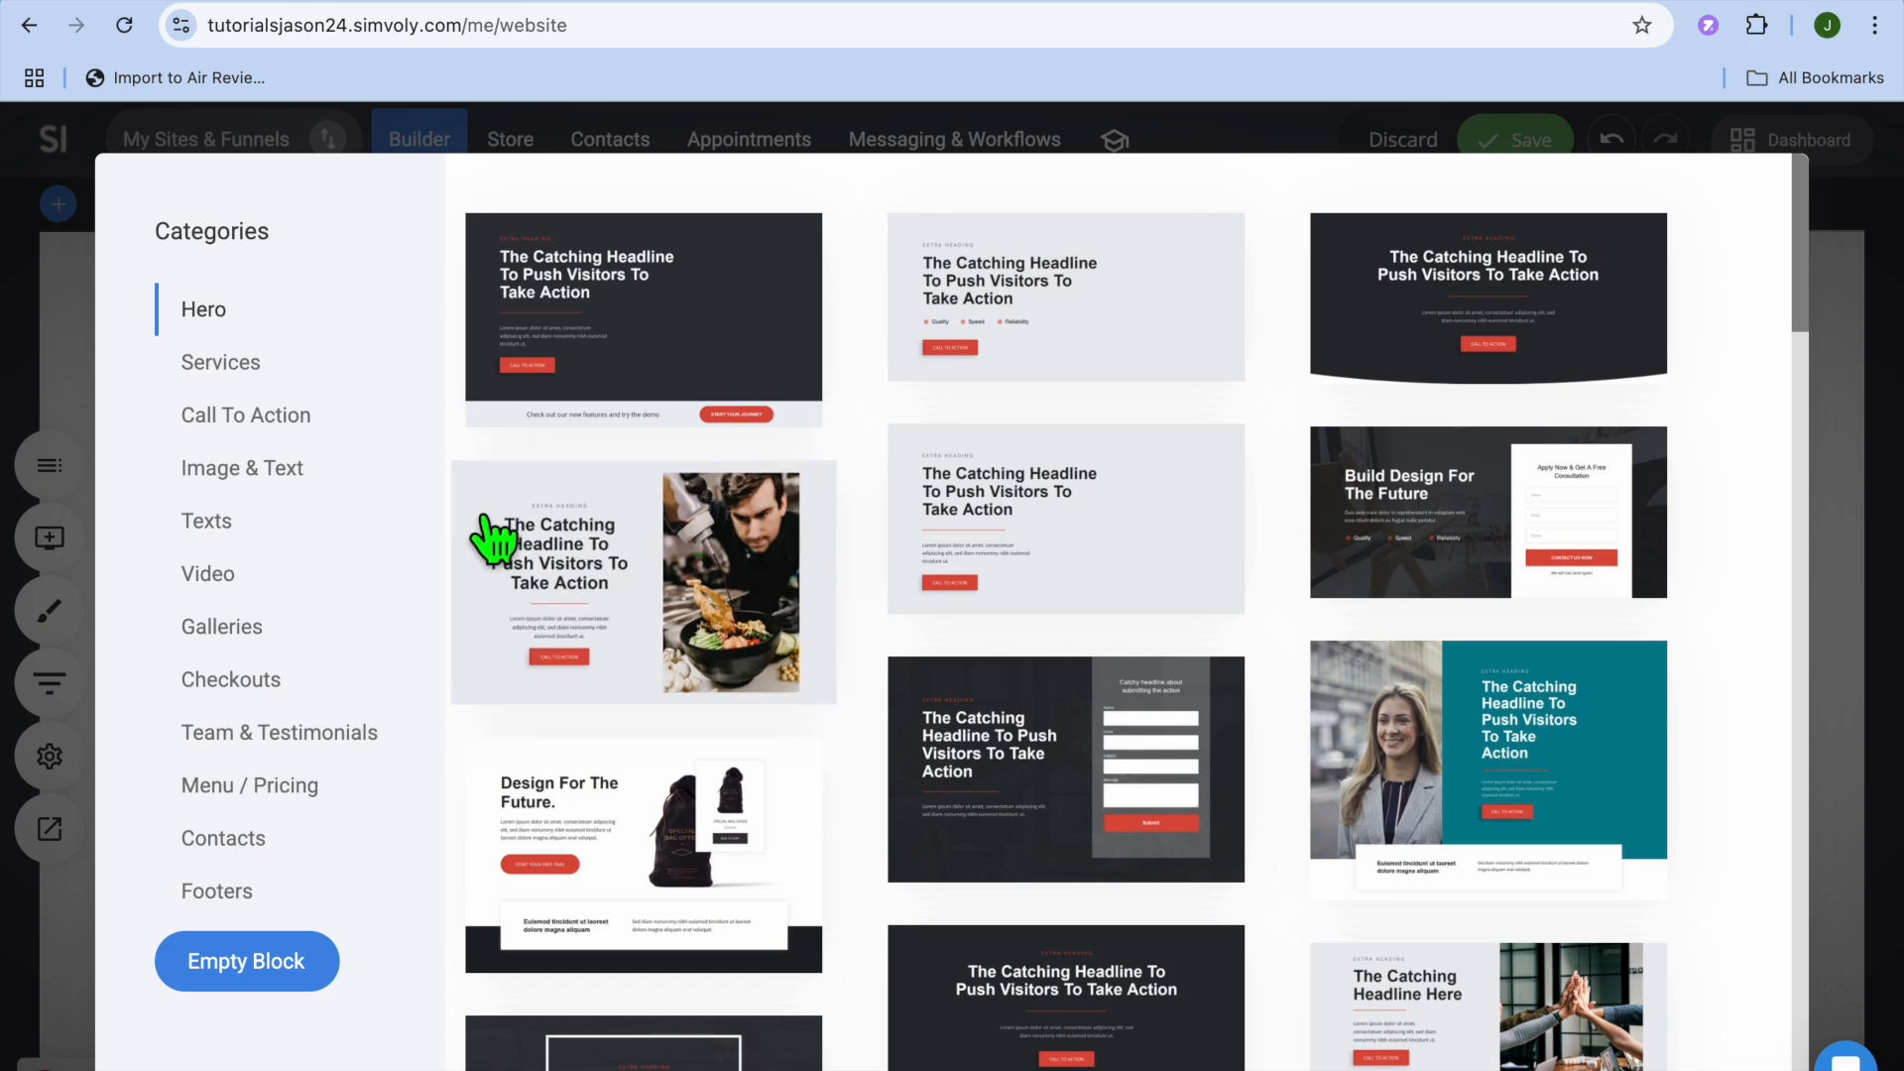
{"action": "left_click", "coordinate": [1829, 686]}
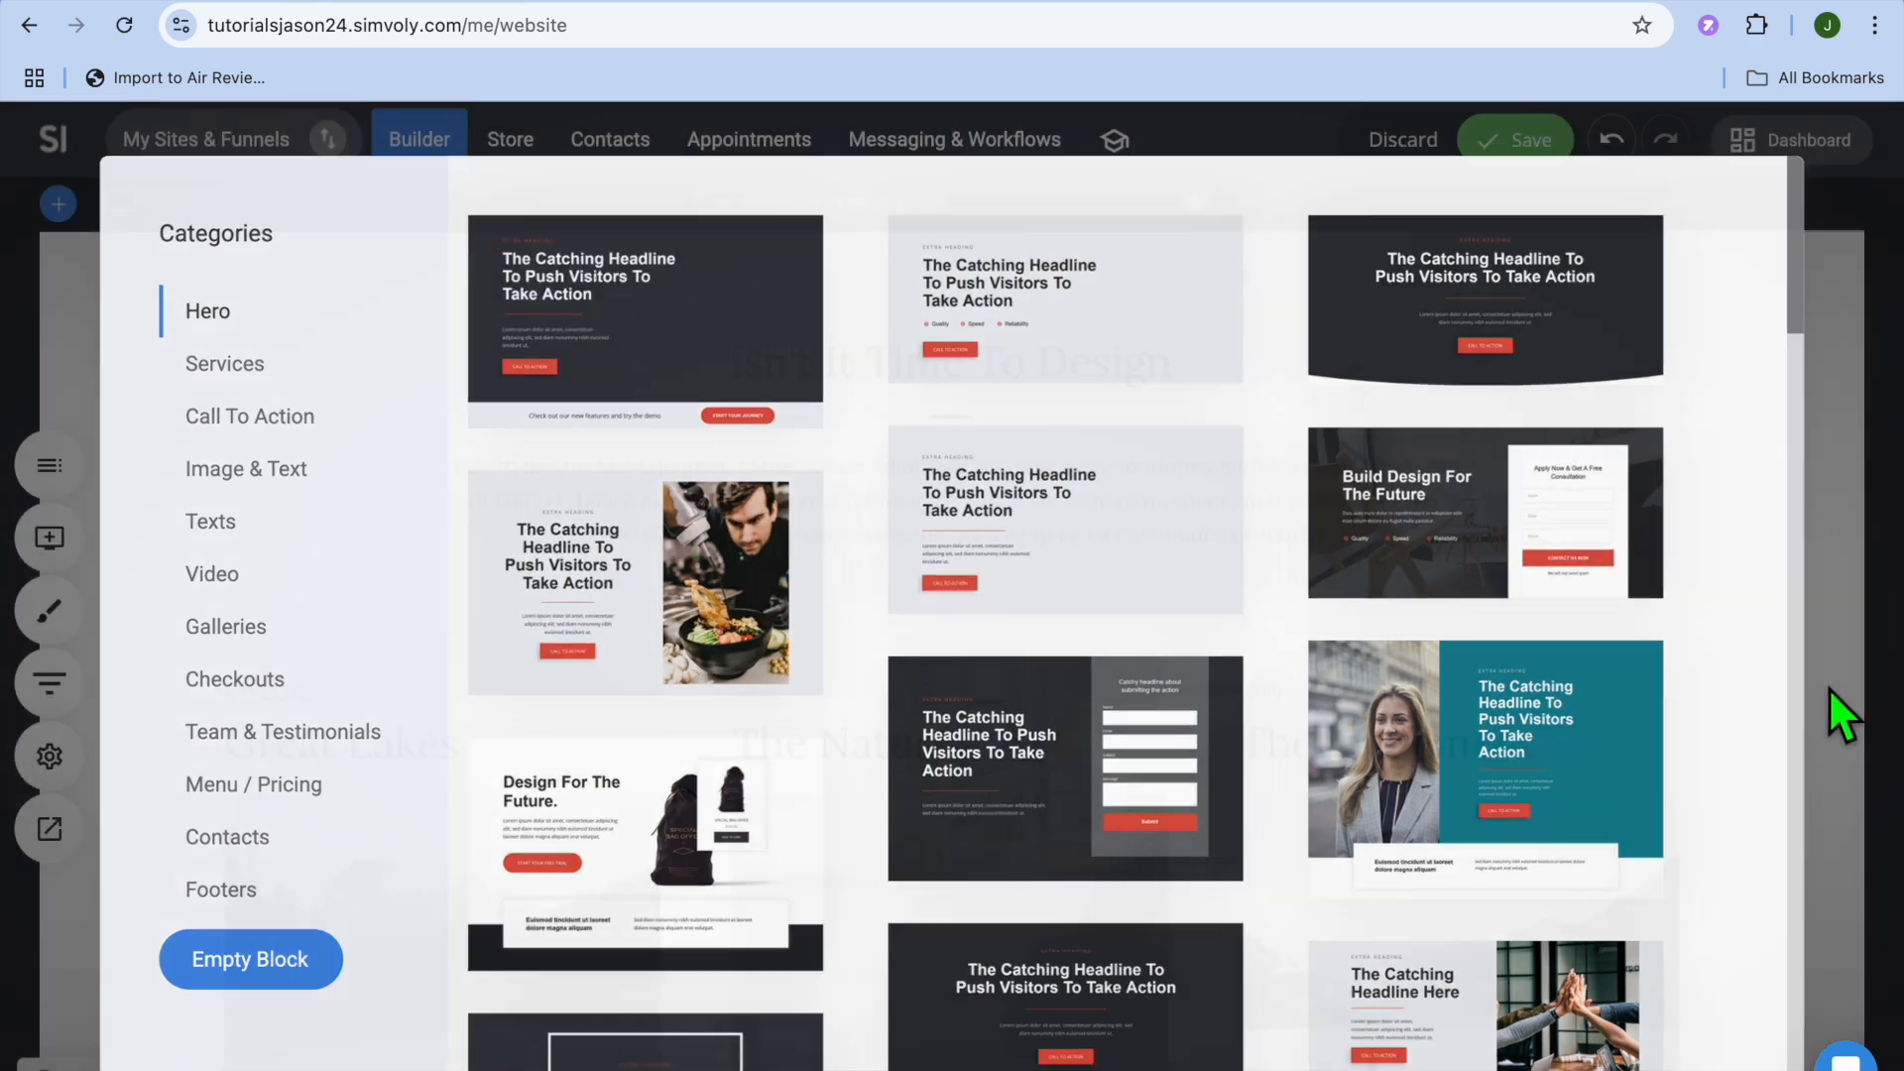
{"action": "scroll", "coordinate": [1373, 744], "scroll_direction": "down", "scroll_amount": 5}
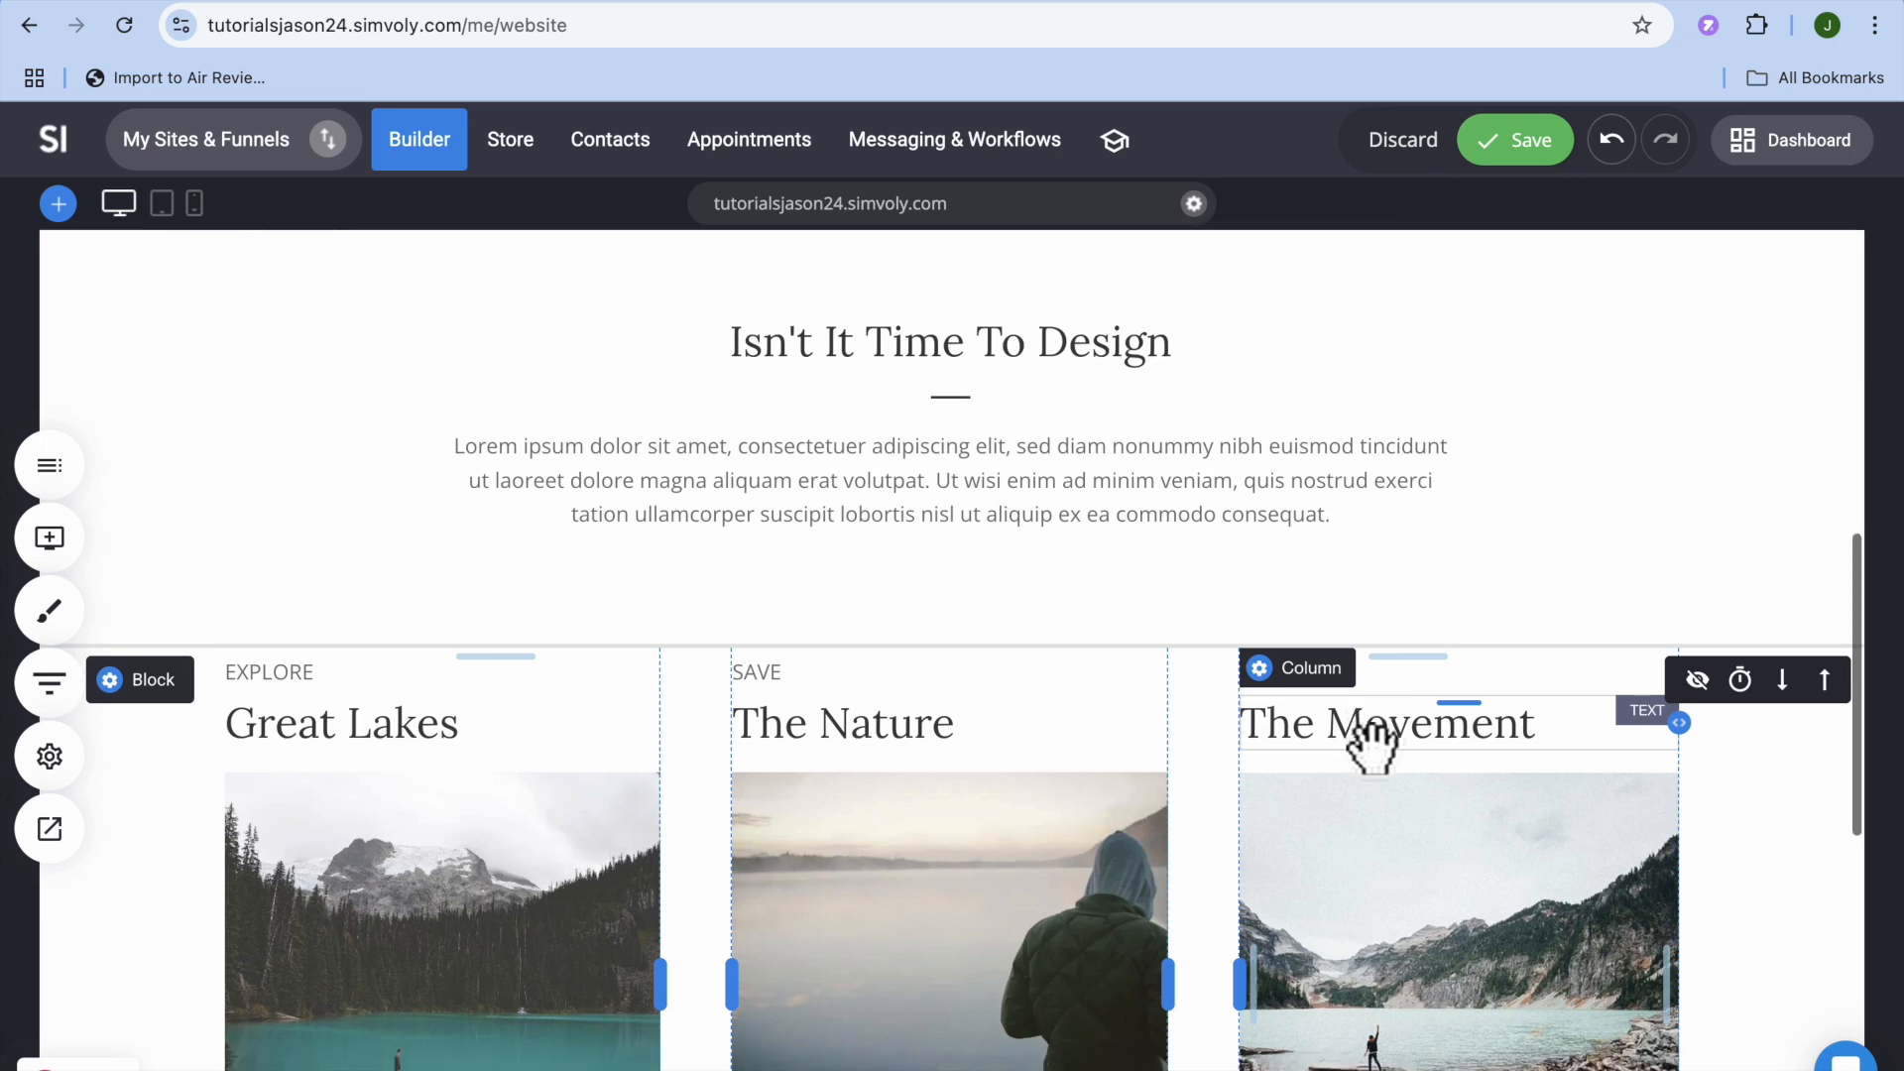
{"action": "scroll", "coordinate": [1369, 744], "scroll_direction": "up", "scroll_amount": 1}
{"action": "scroll", "coordinate": [1369, 744], "scroll_direction": "up", "scroll_amount": 3}
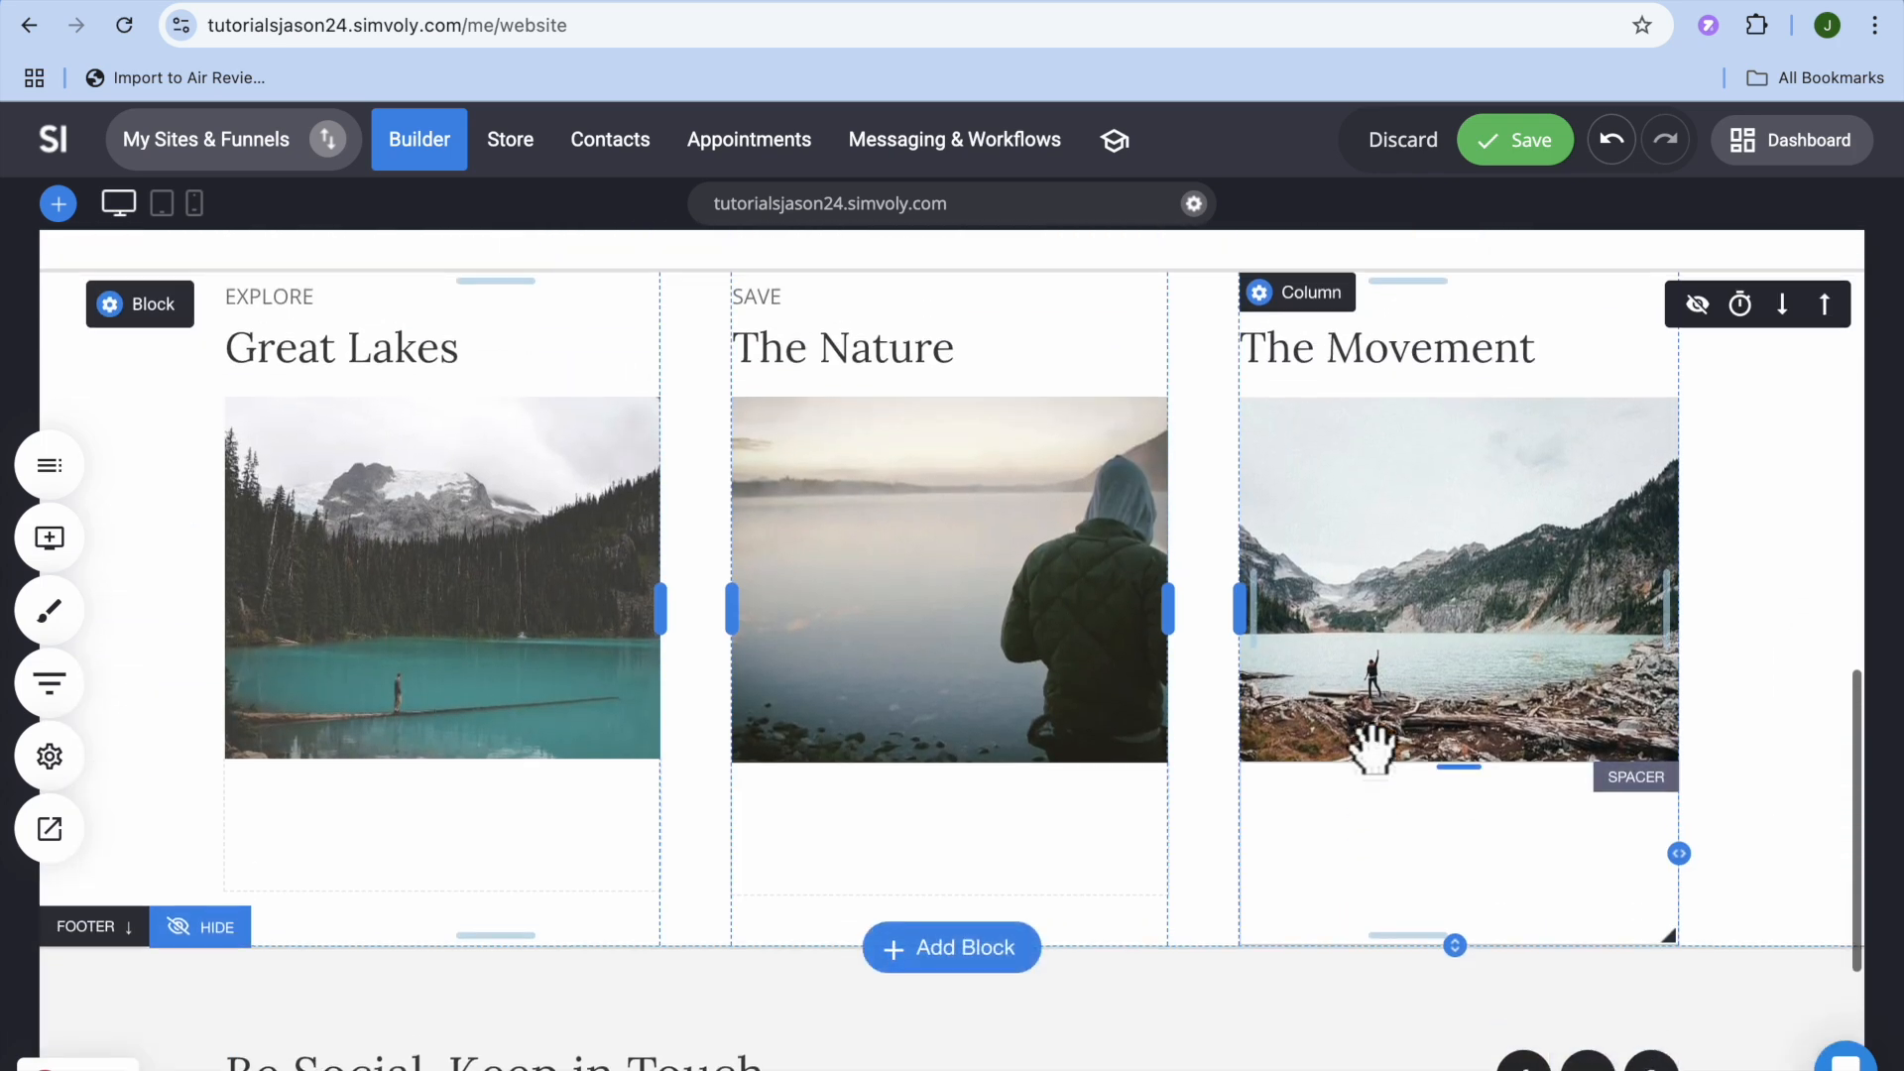
{"action": "scroll", "coordinate": [1369, 743], "scroll_direction": "down", "scroll_amount": 5}
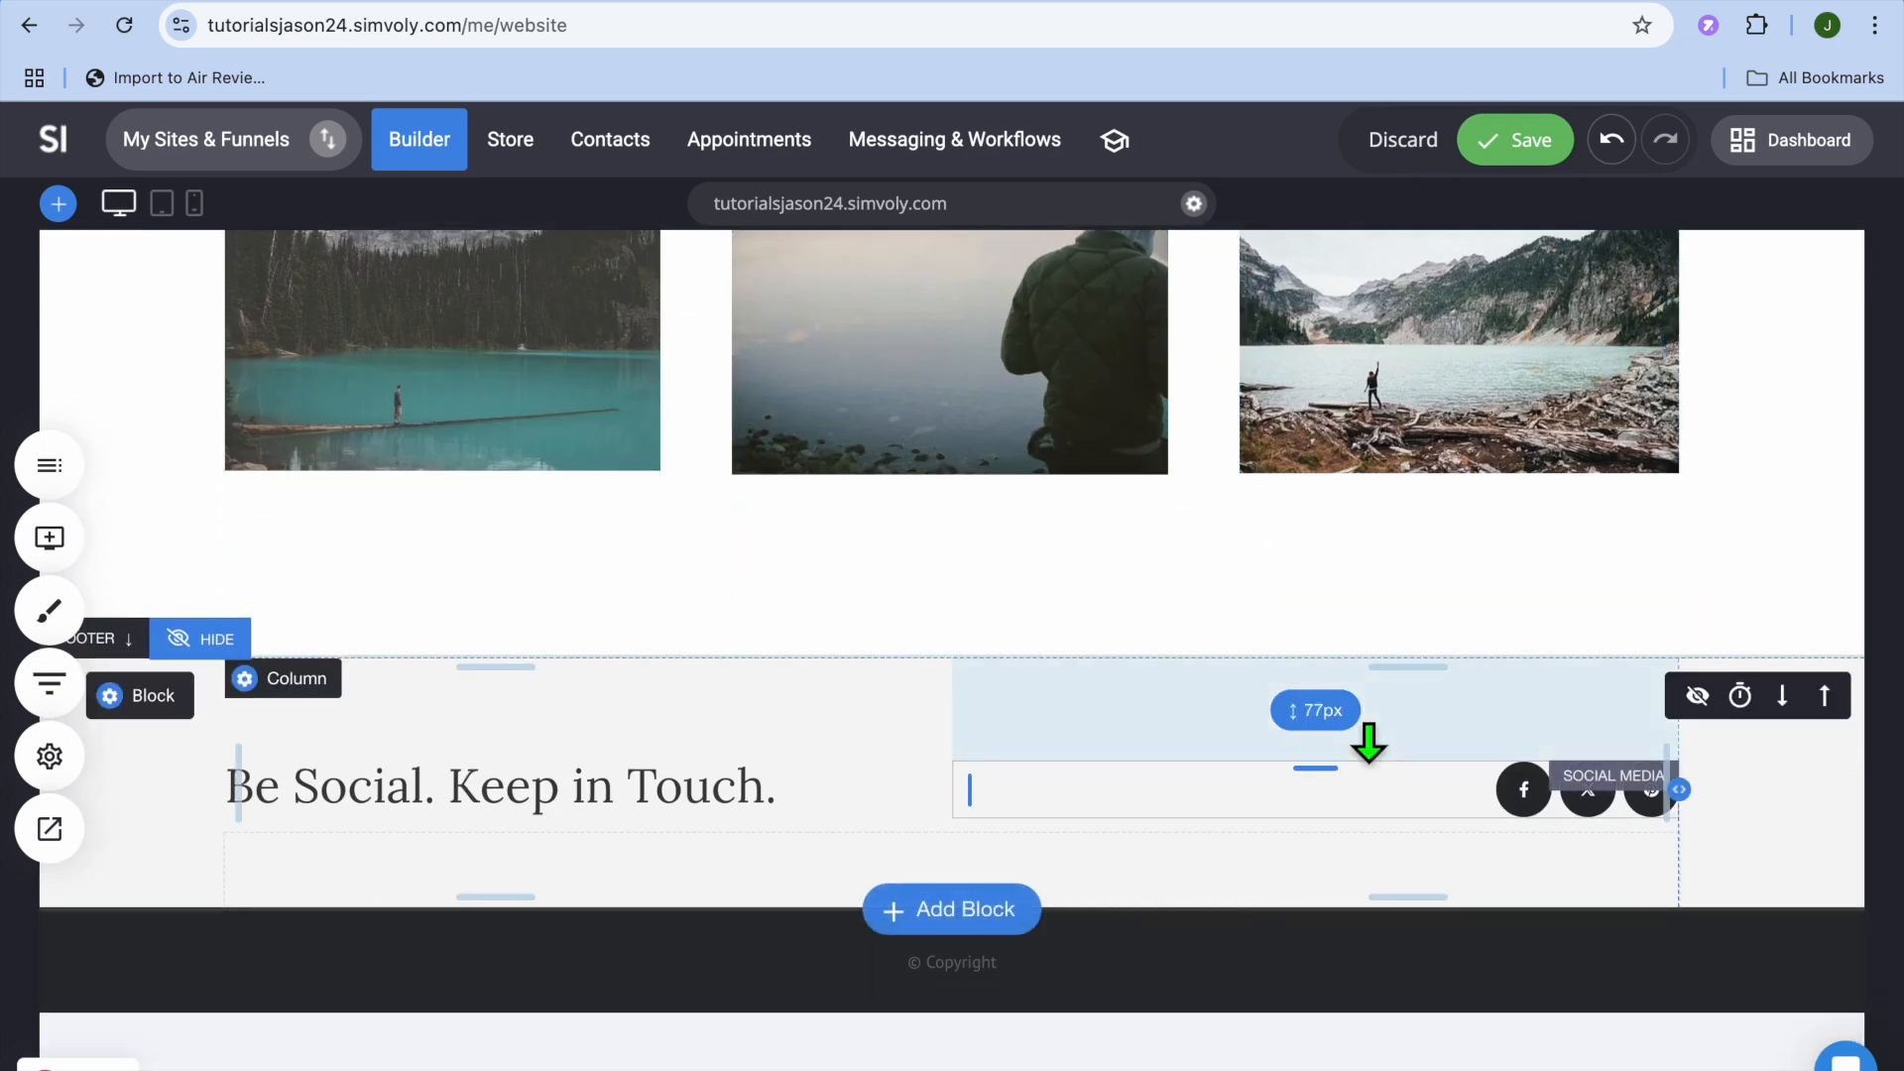
{"action": "scroll", "coordinate": [1369, 744], "scroll_direction": "up", "scroll_amount": 15}
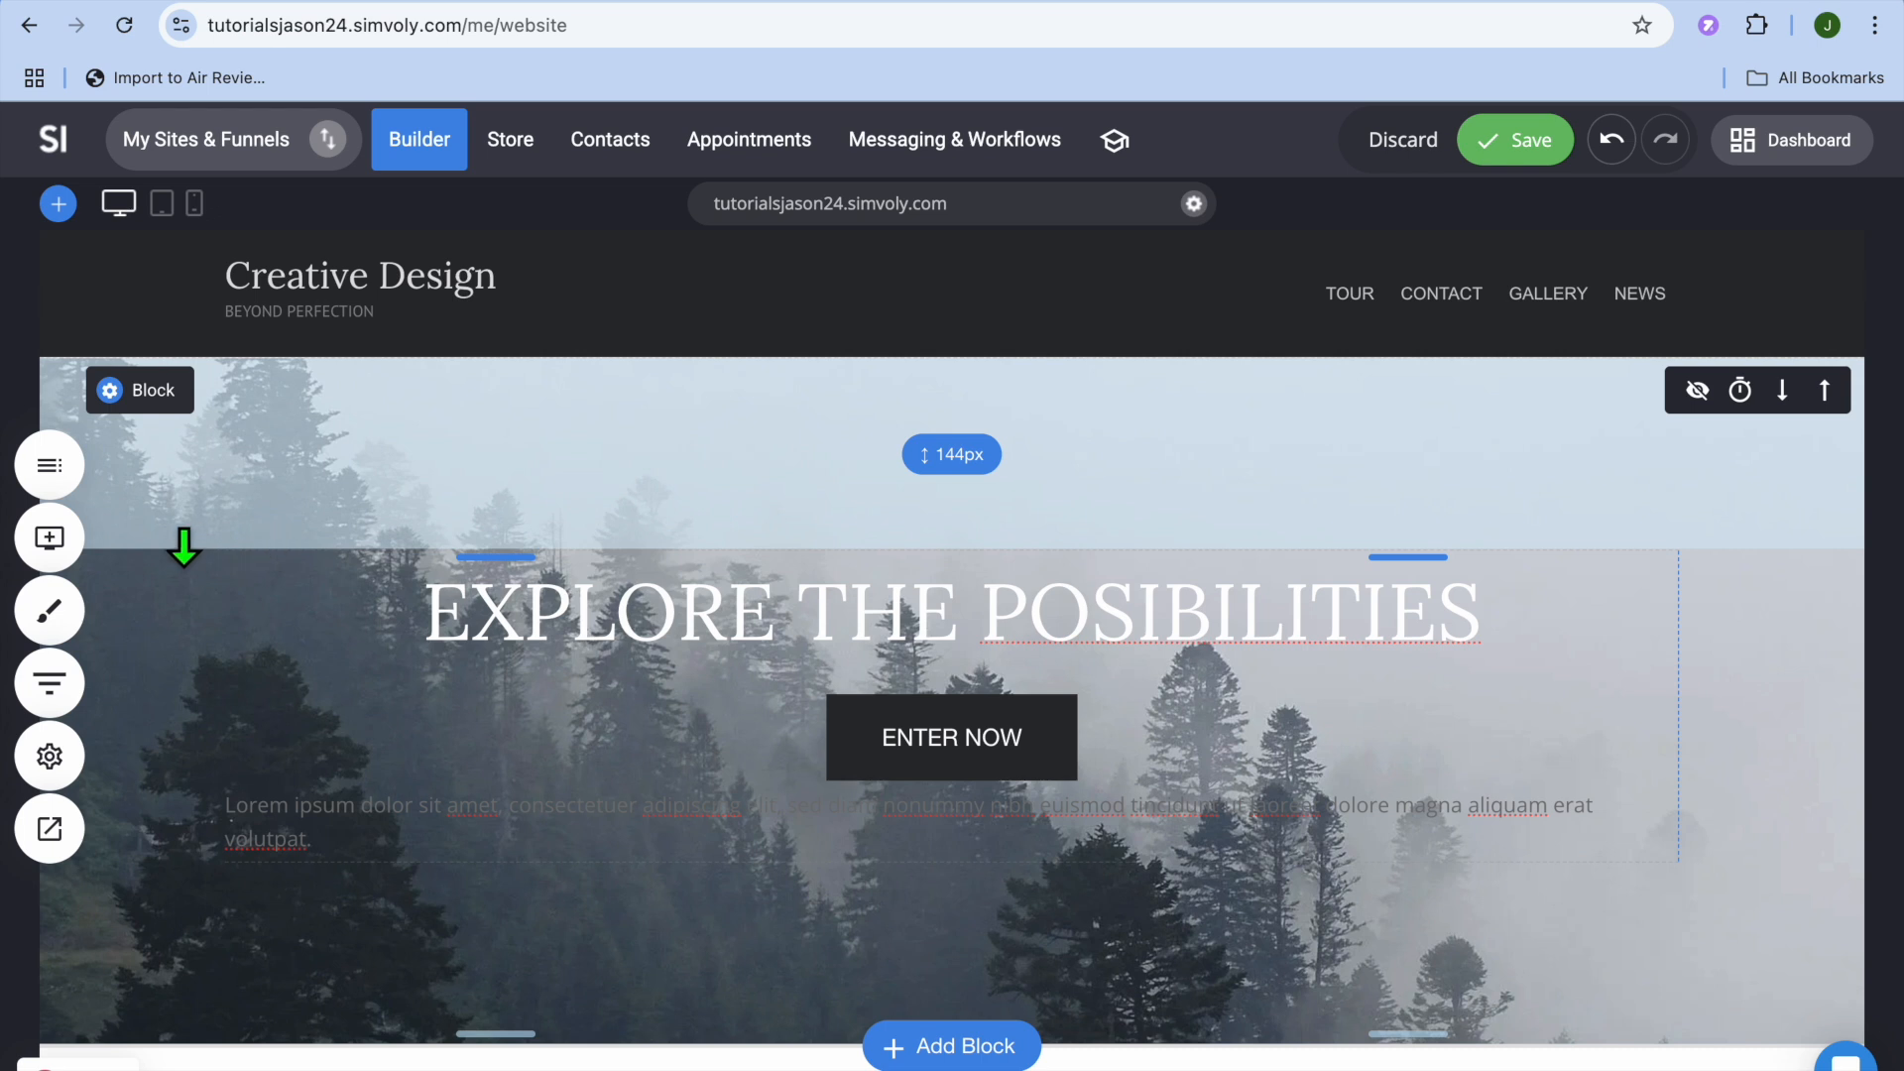
- Switch to the CONTACT page, discarding the unsaved changes, and look through its content
{"action": "left_click", "coordinate": [43, 466]}
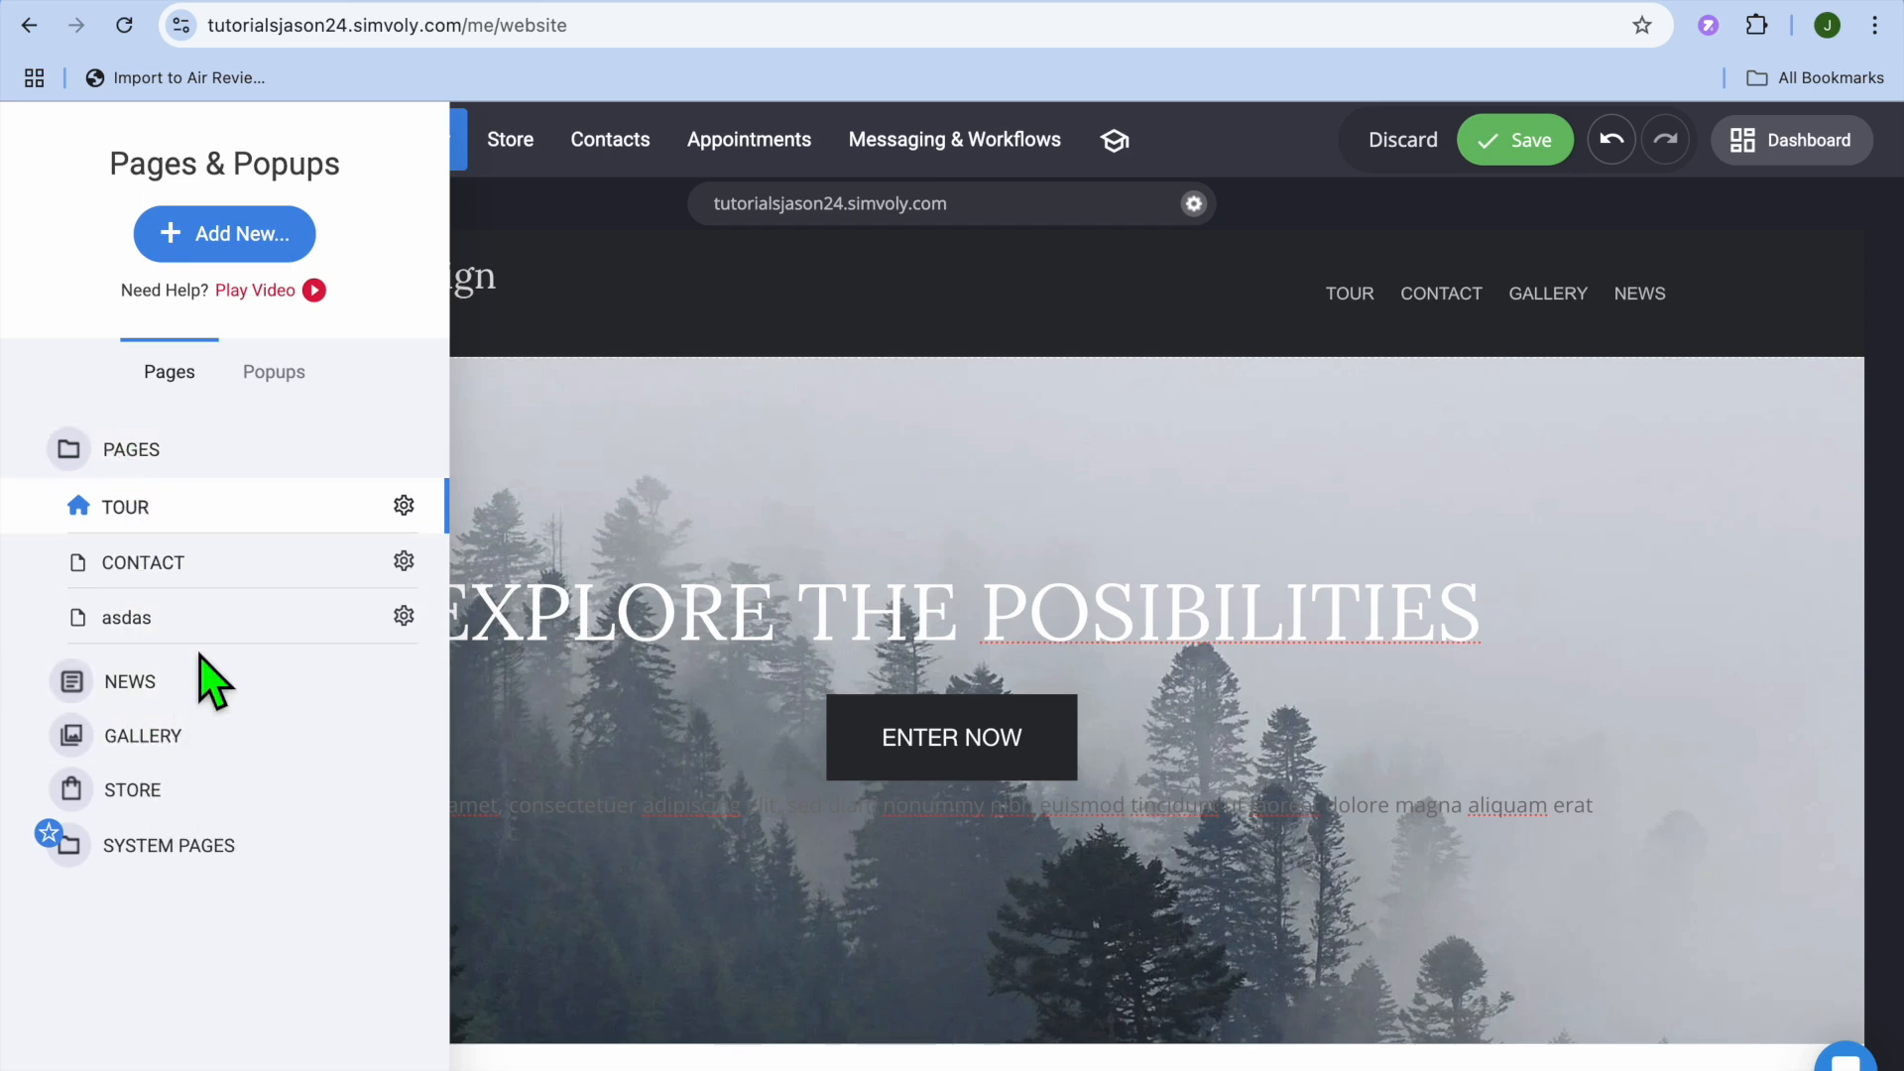
{"action": "left_click", "coordinate": [154, 557]}
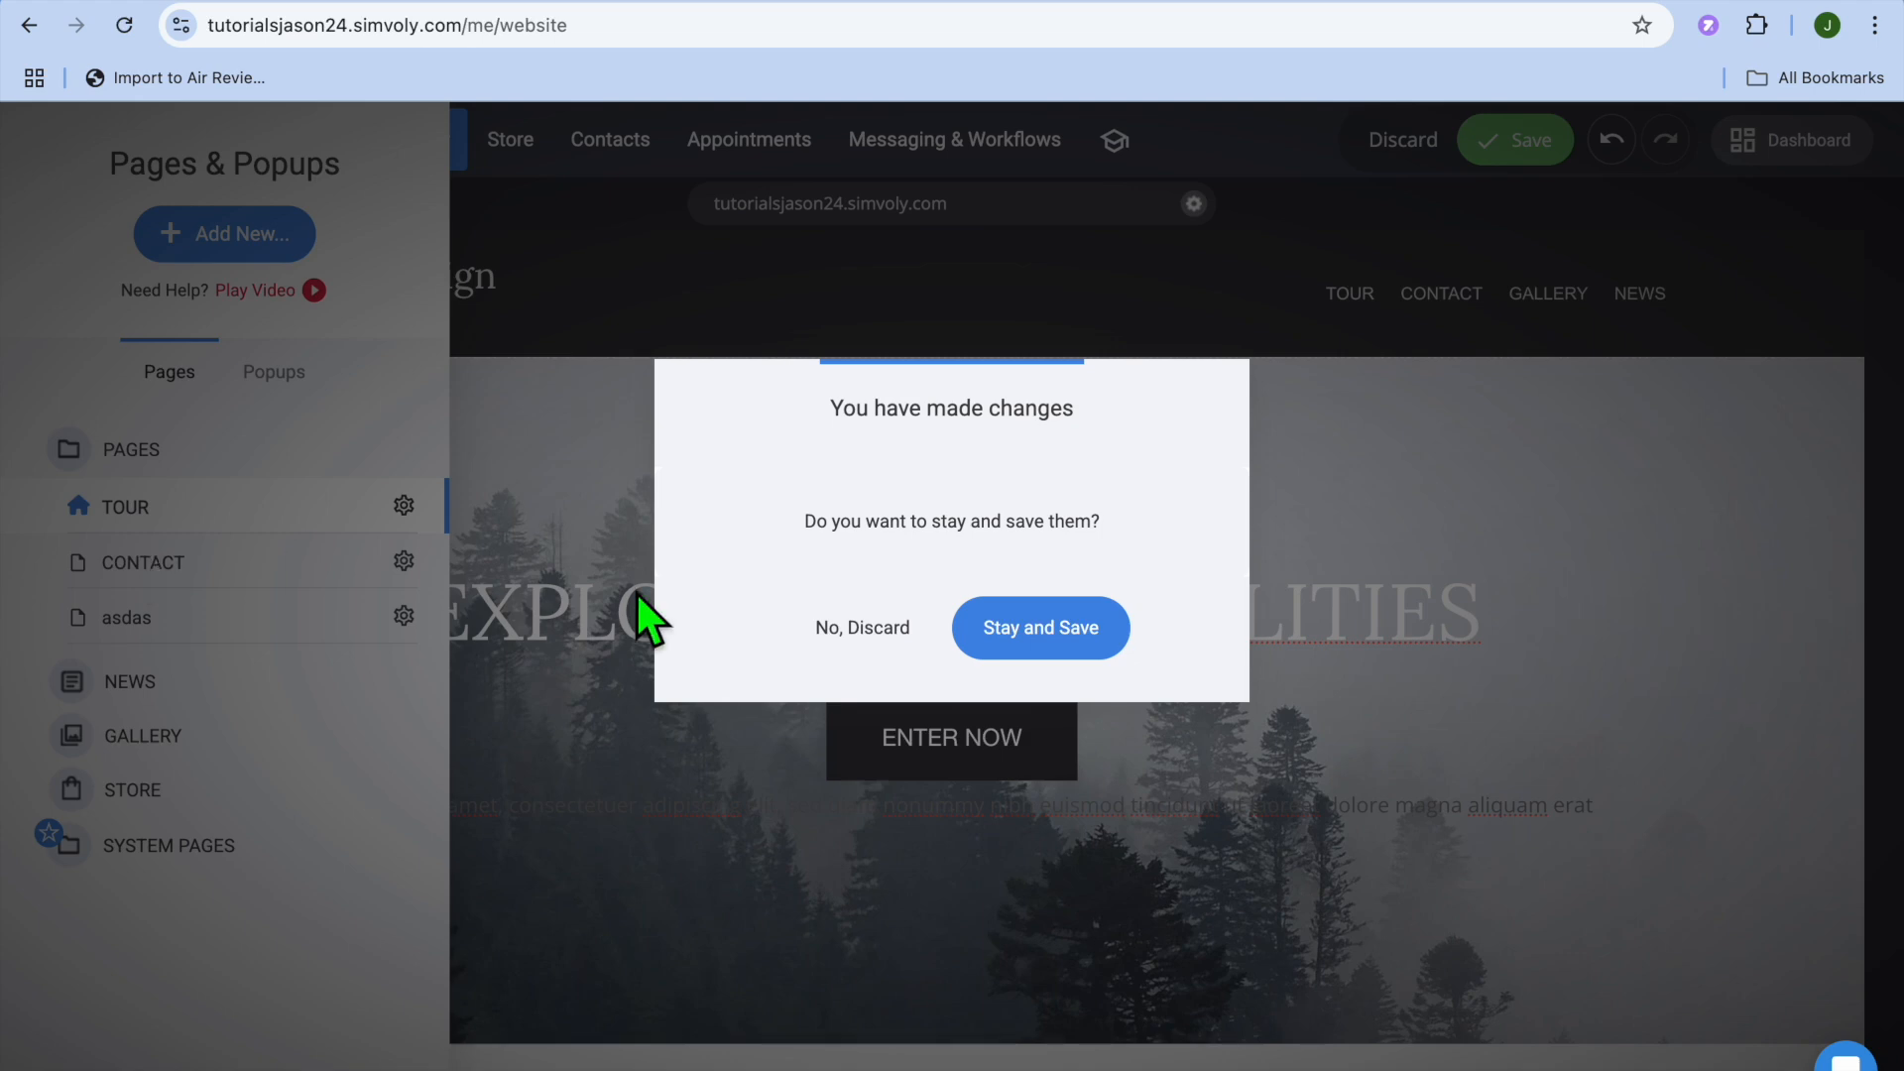
{"action": "left_click", "coordinate": [1066, 634]}
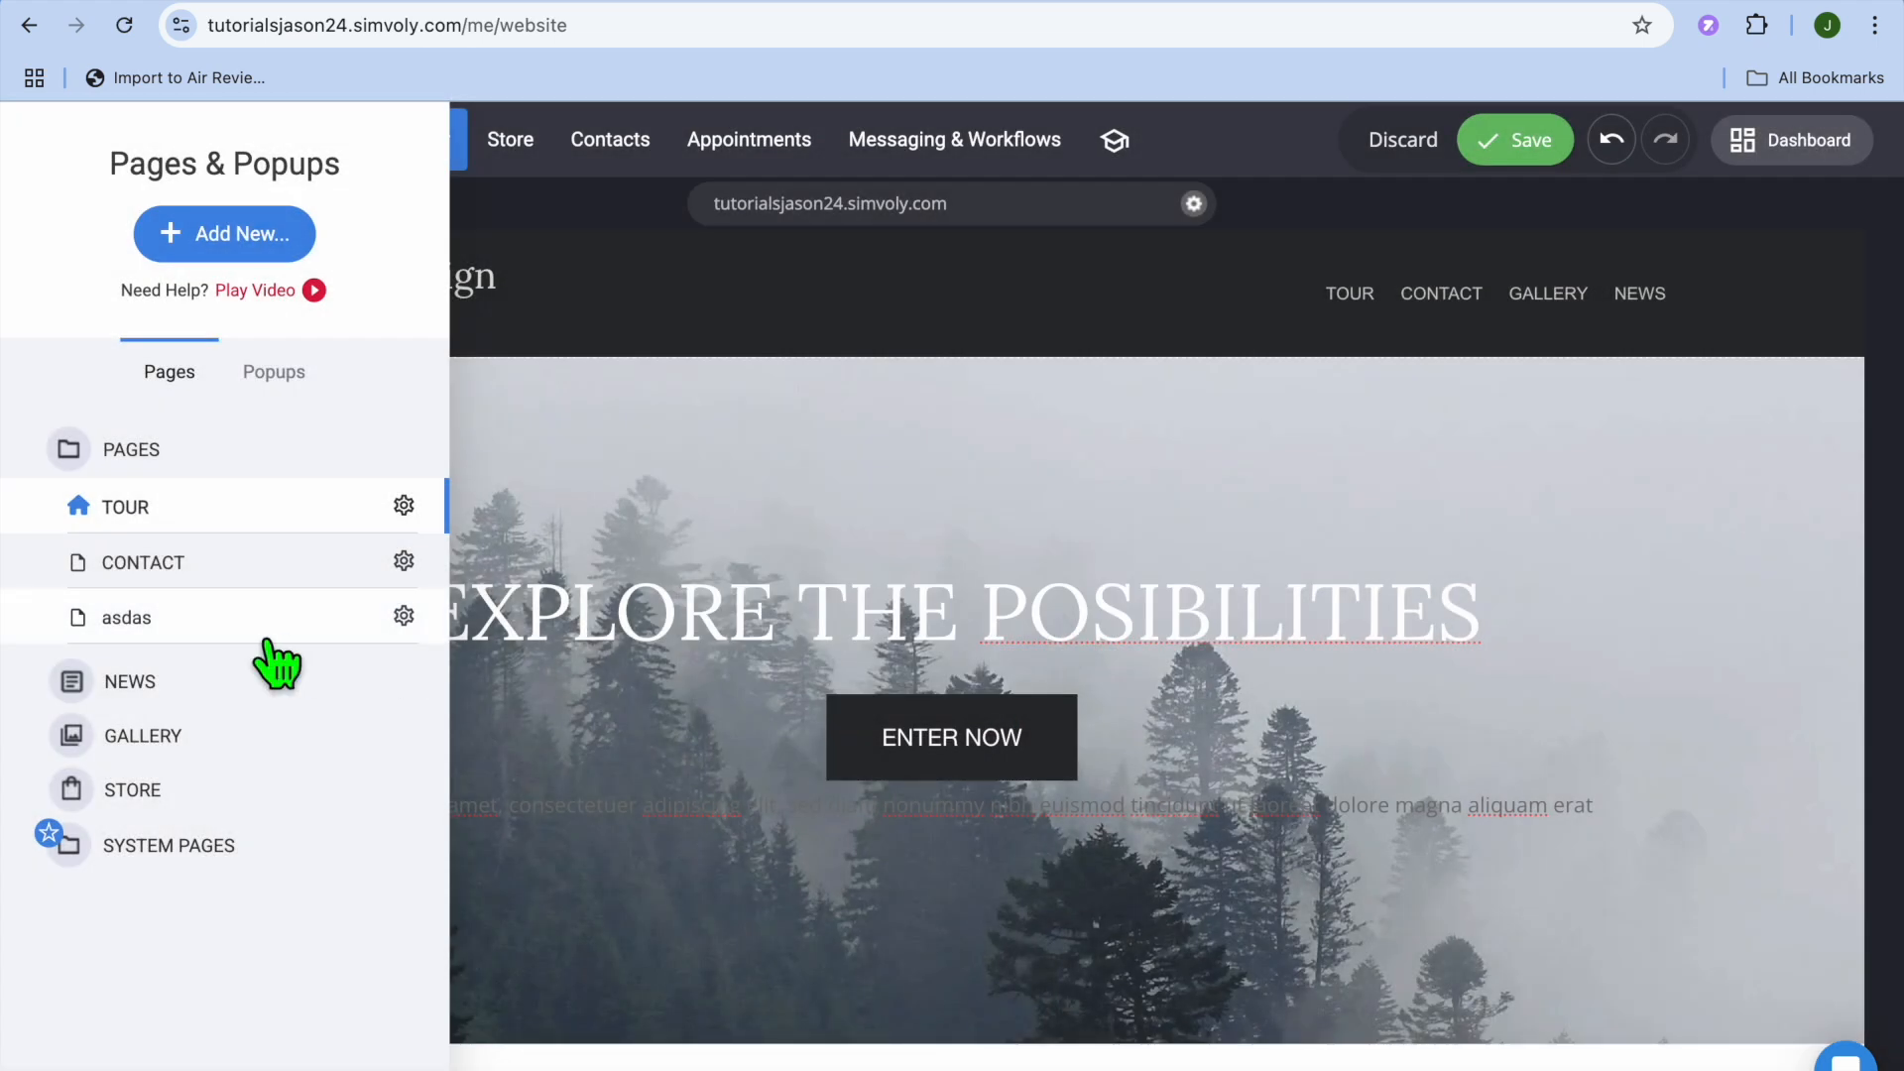
{"action": "left_click", "coordinate": [181, 564]}
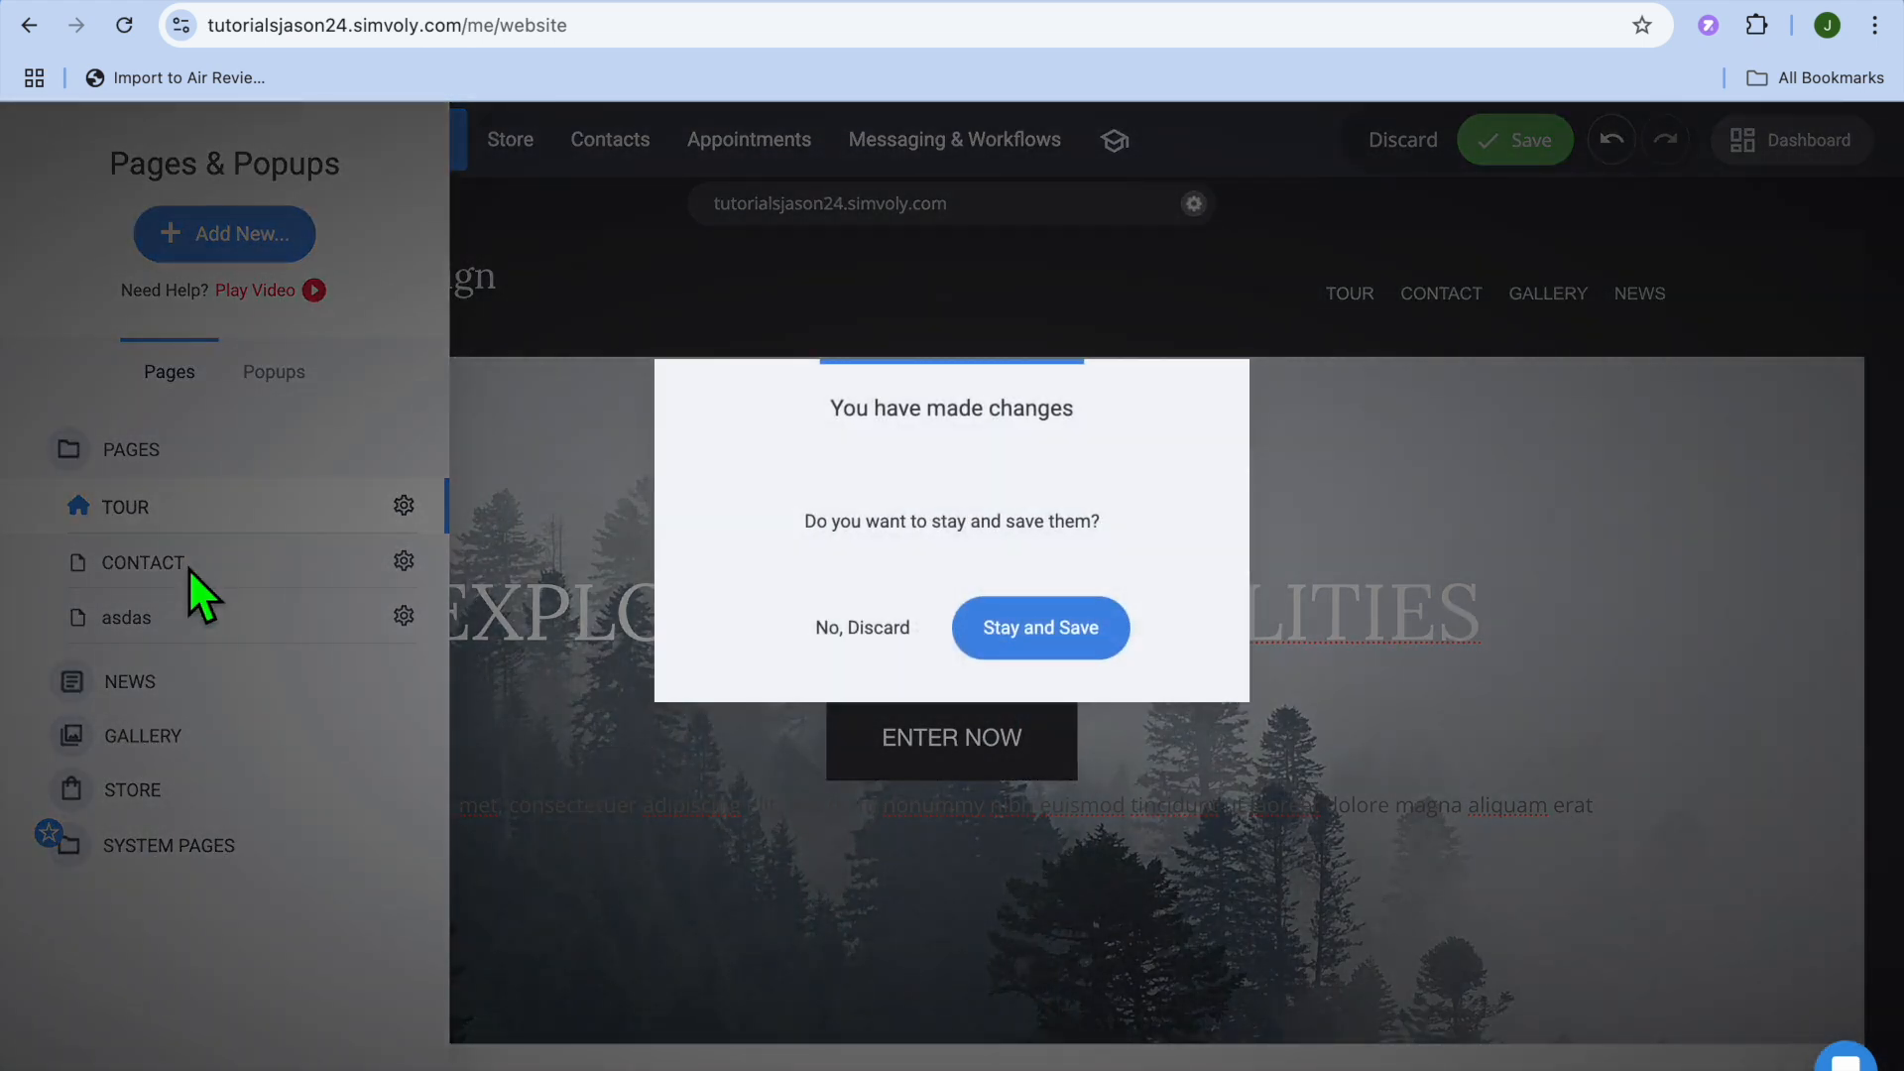
{"action": "left_click", "coordinate": [816, 631]}
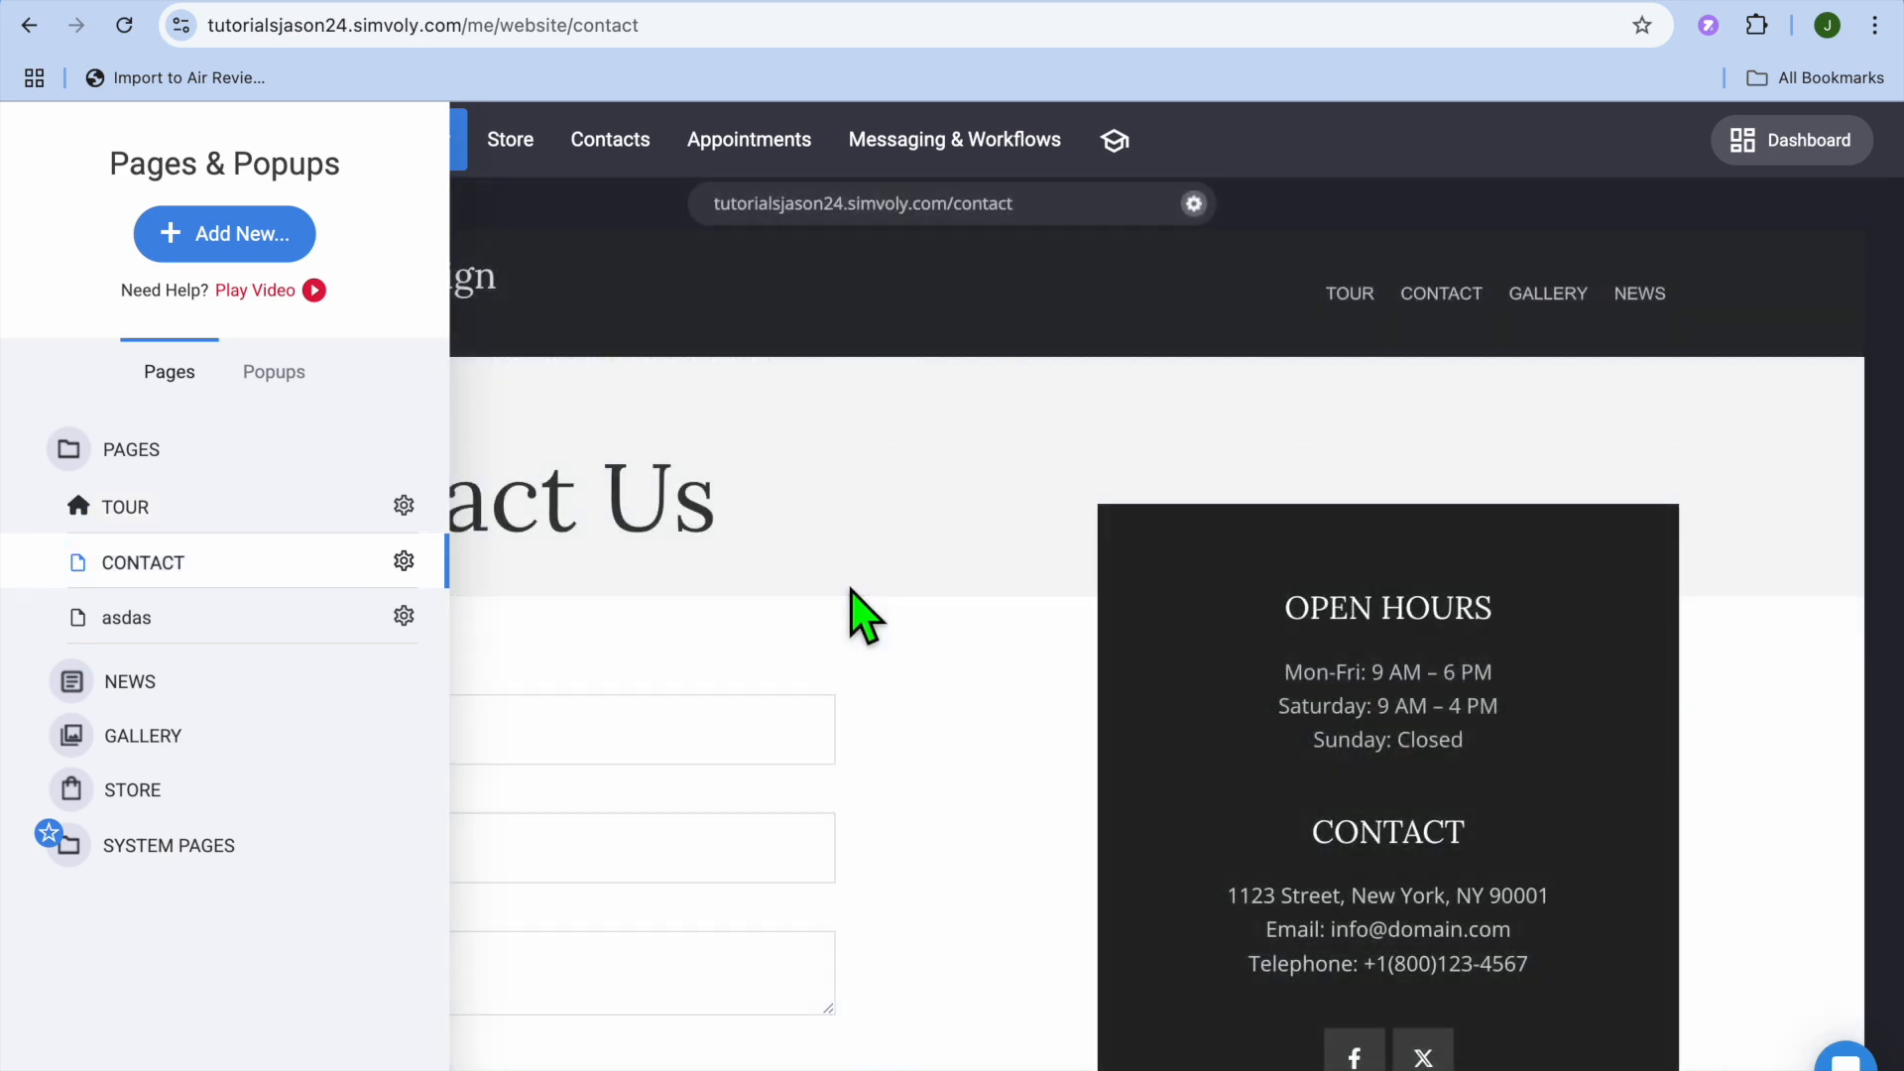
{"action": "left_click", "coordinate": [846, 585]}
{"action": "scroll", "coordinate": [866, 608], "scroll_direction": "down", "scroll_amount": 6}
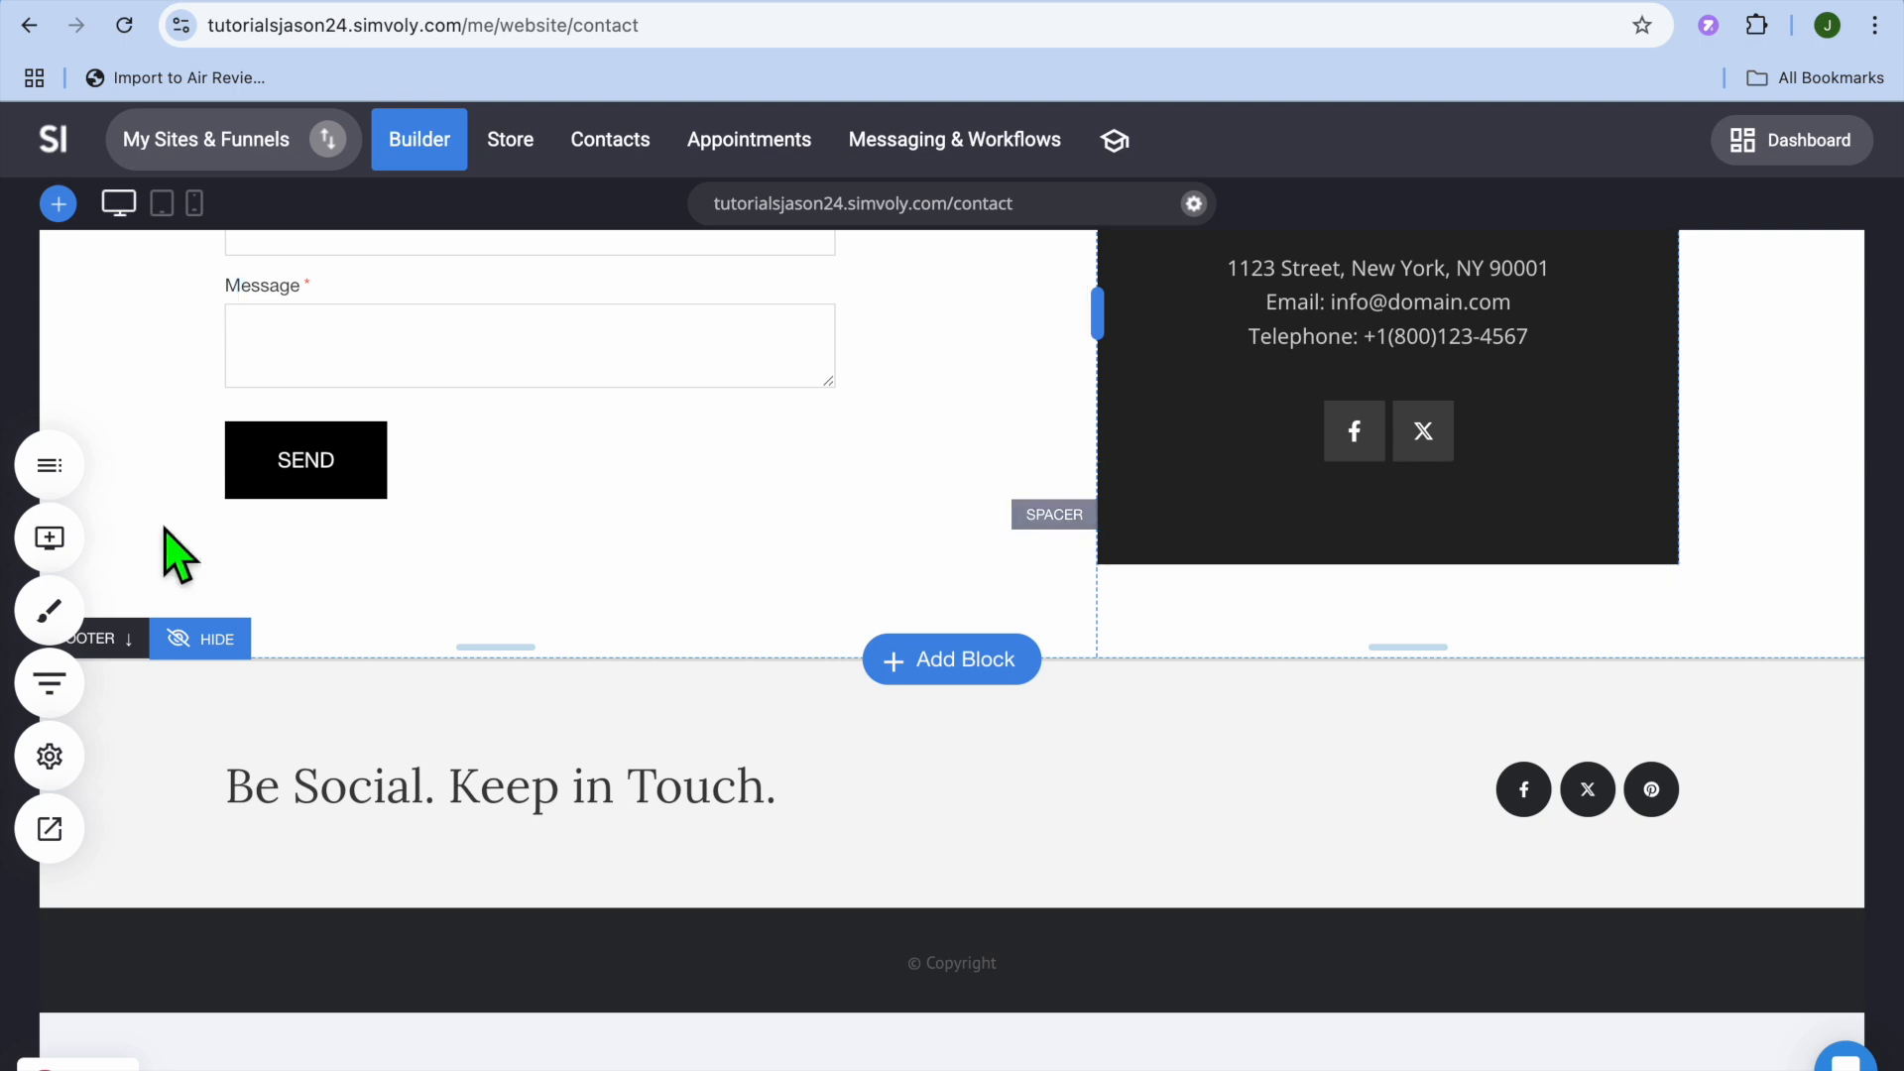
- Review the site's page list and the choices for adding a page, popup or page group, and return to the Contact page
{"action": "left_click", "coordinate": [48, 465]}
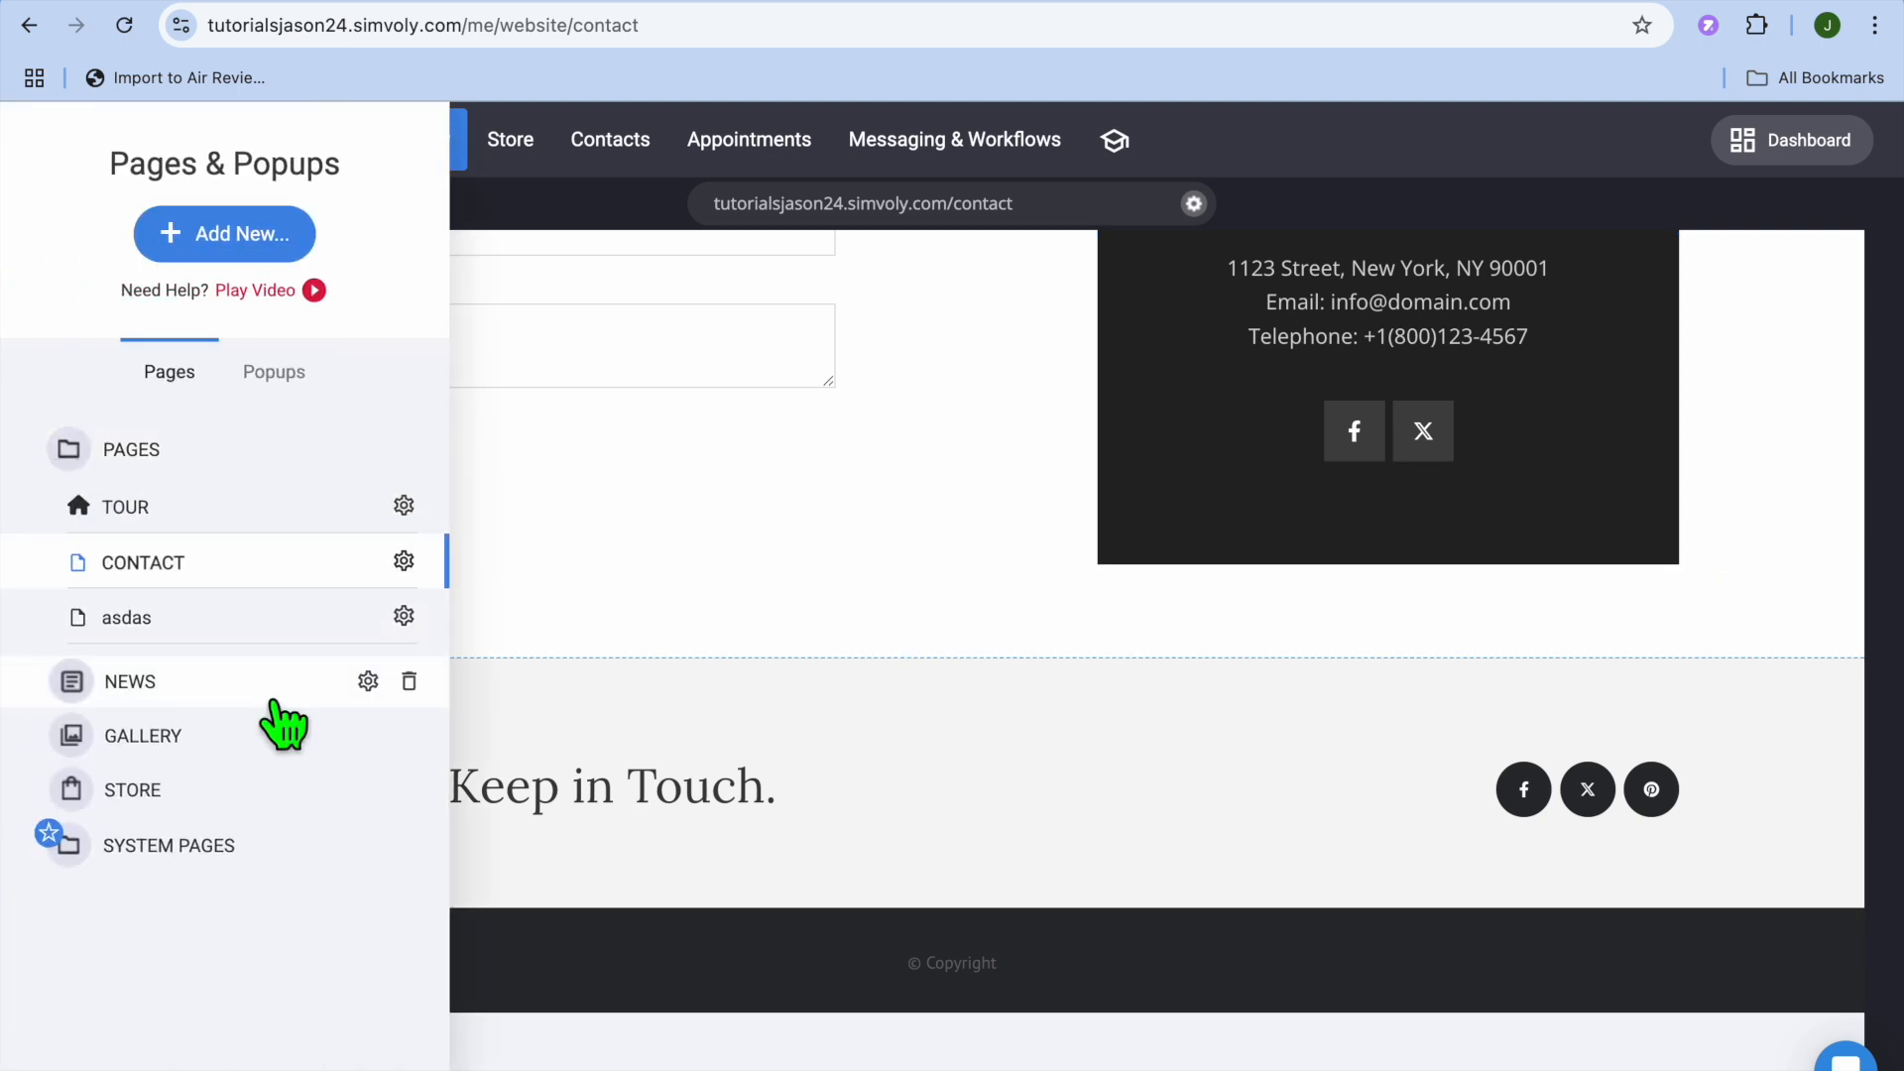
{"action": "left_click", "coordinate": [208, 238]}
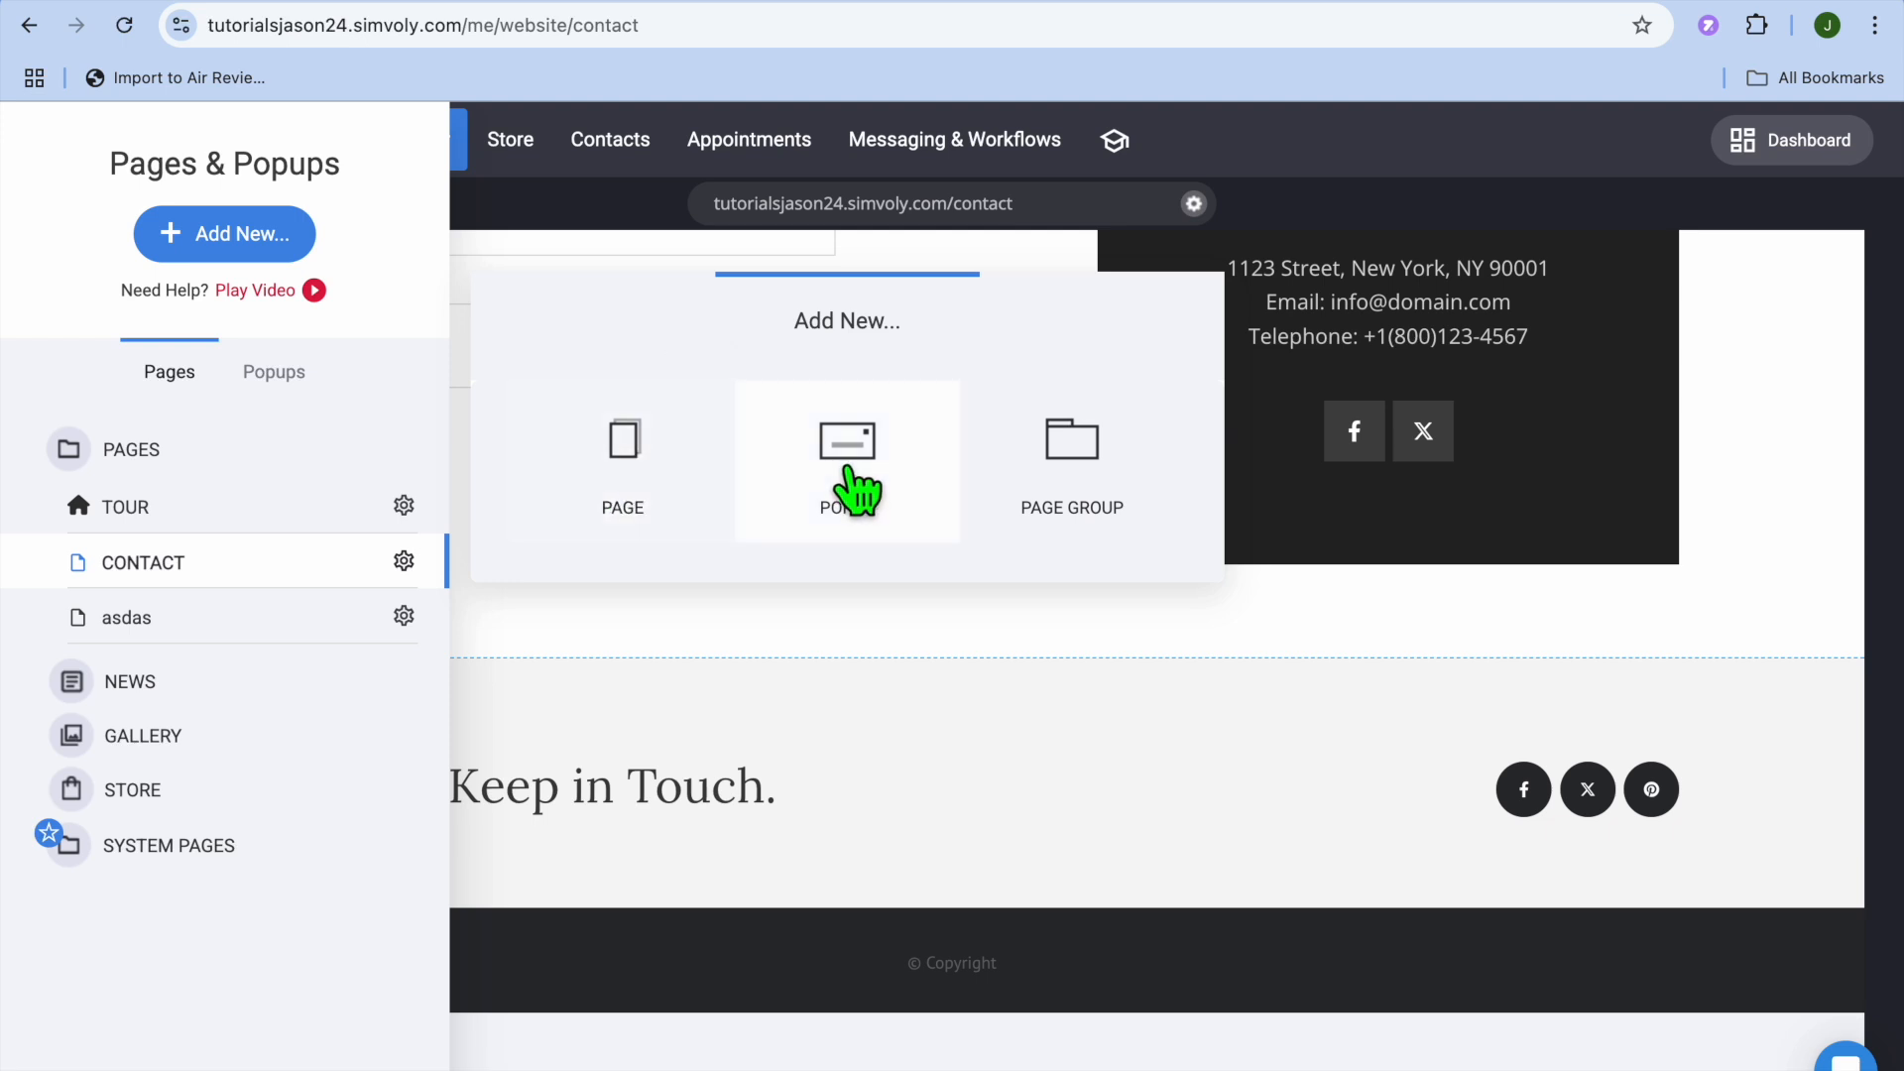
{"action": "left_click", "coordinate": [581, 725]}
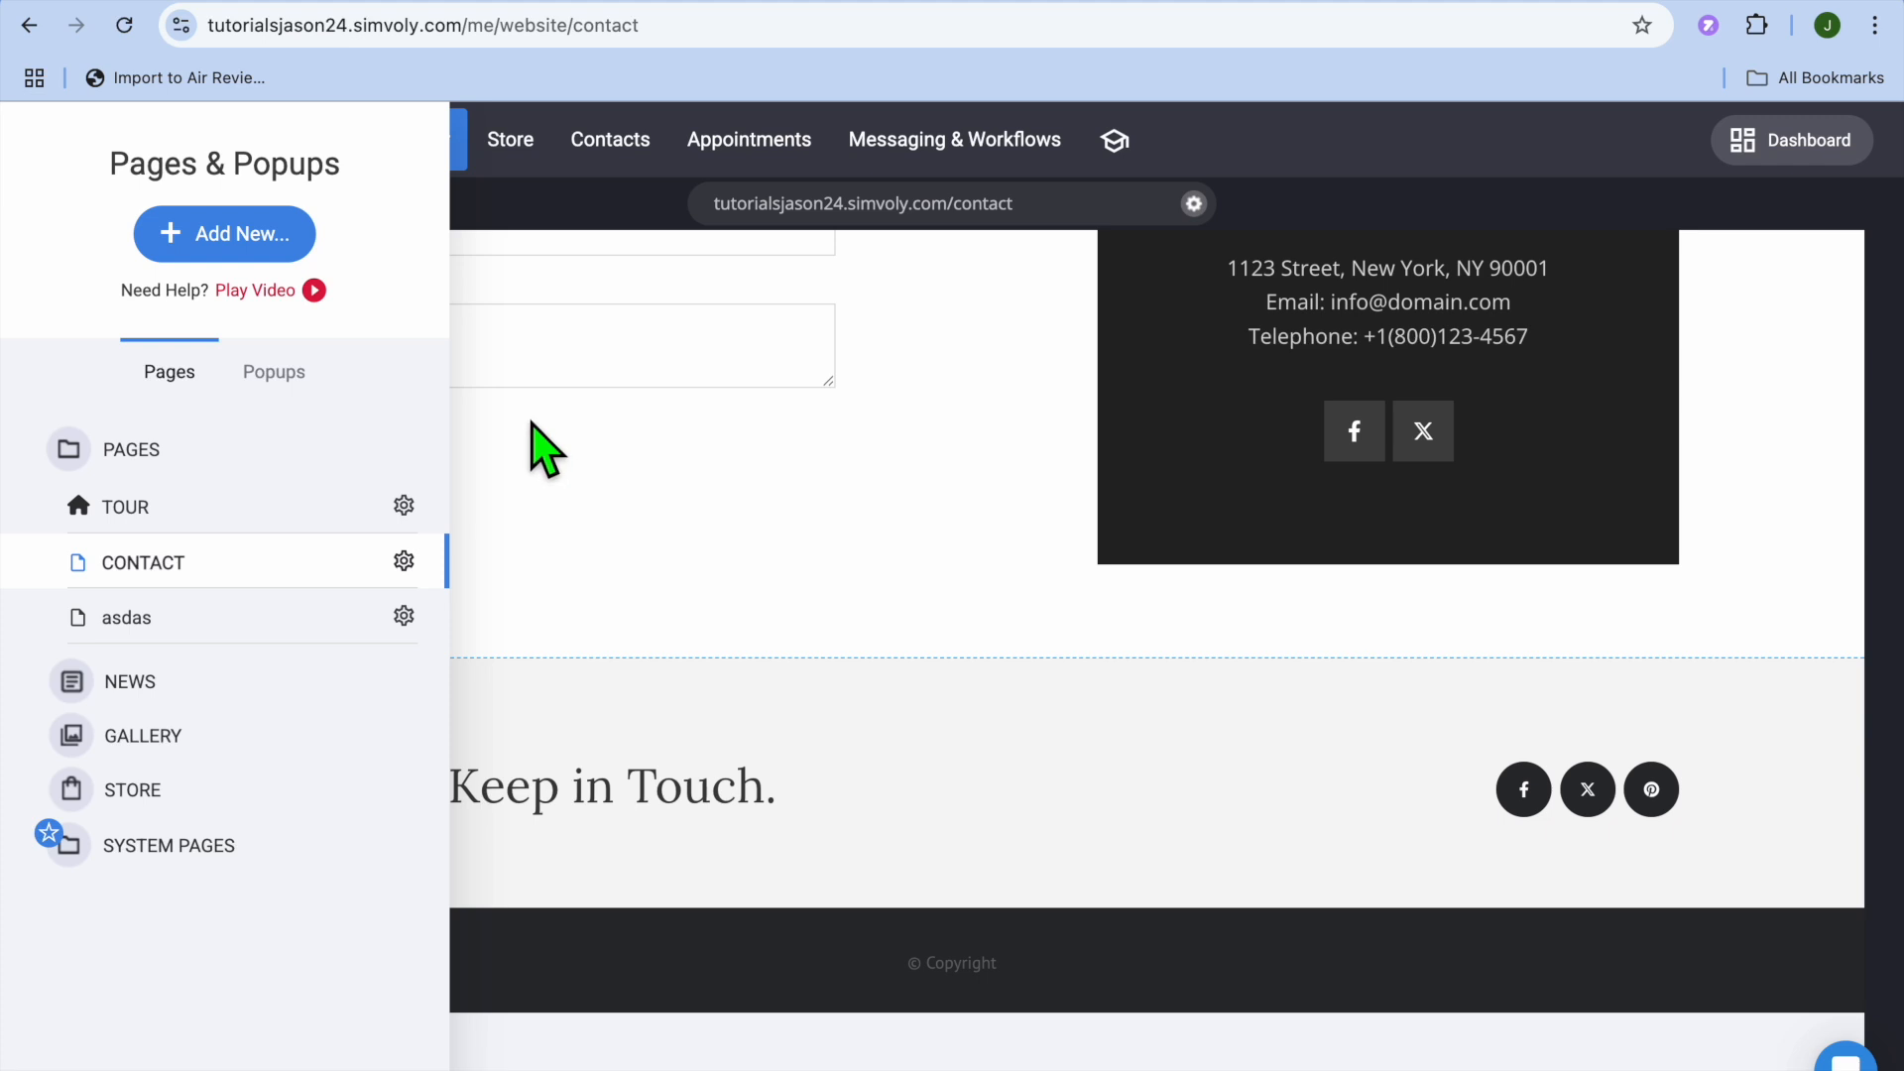
{"action": "left_click", "coordinate": [616, 556]}
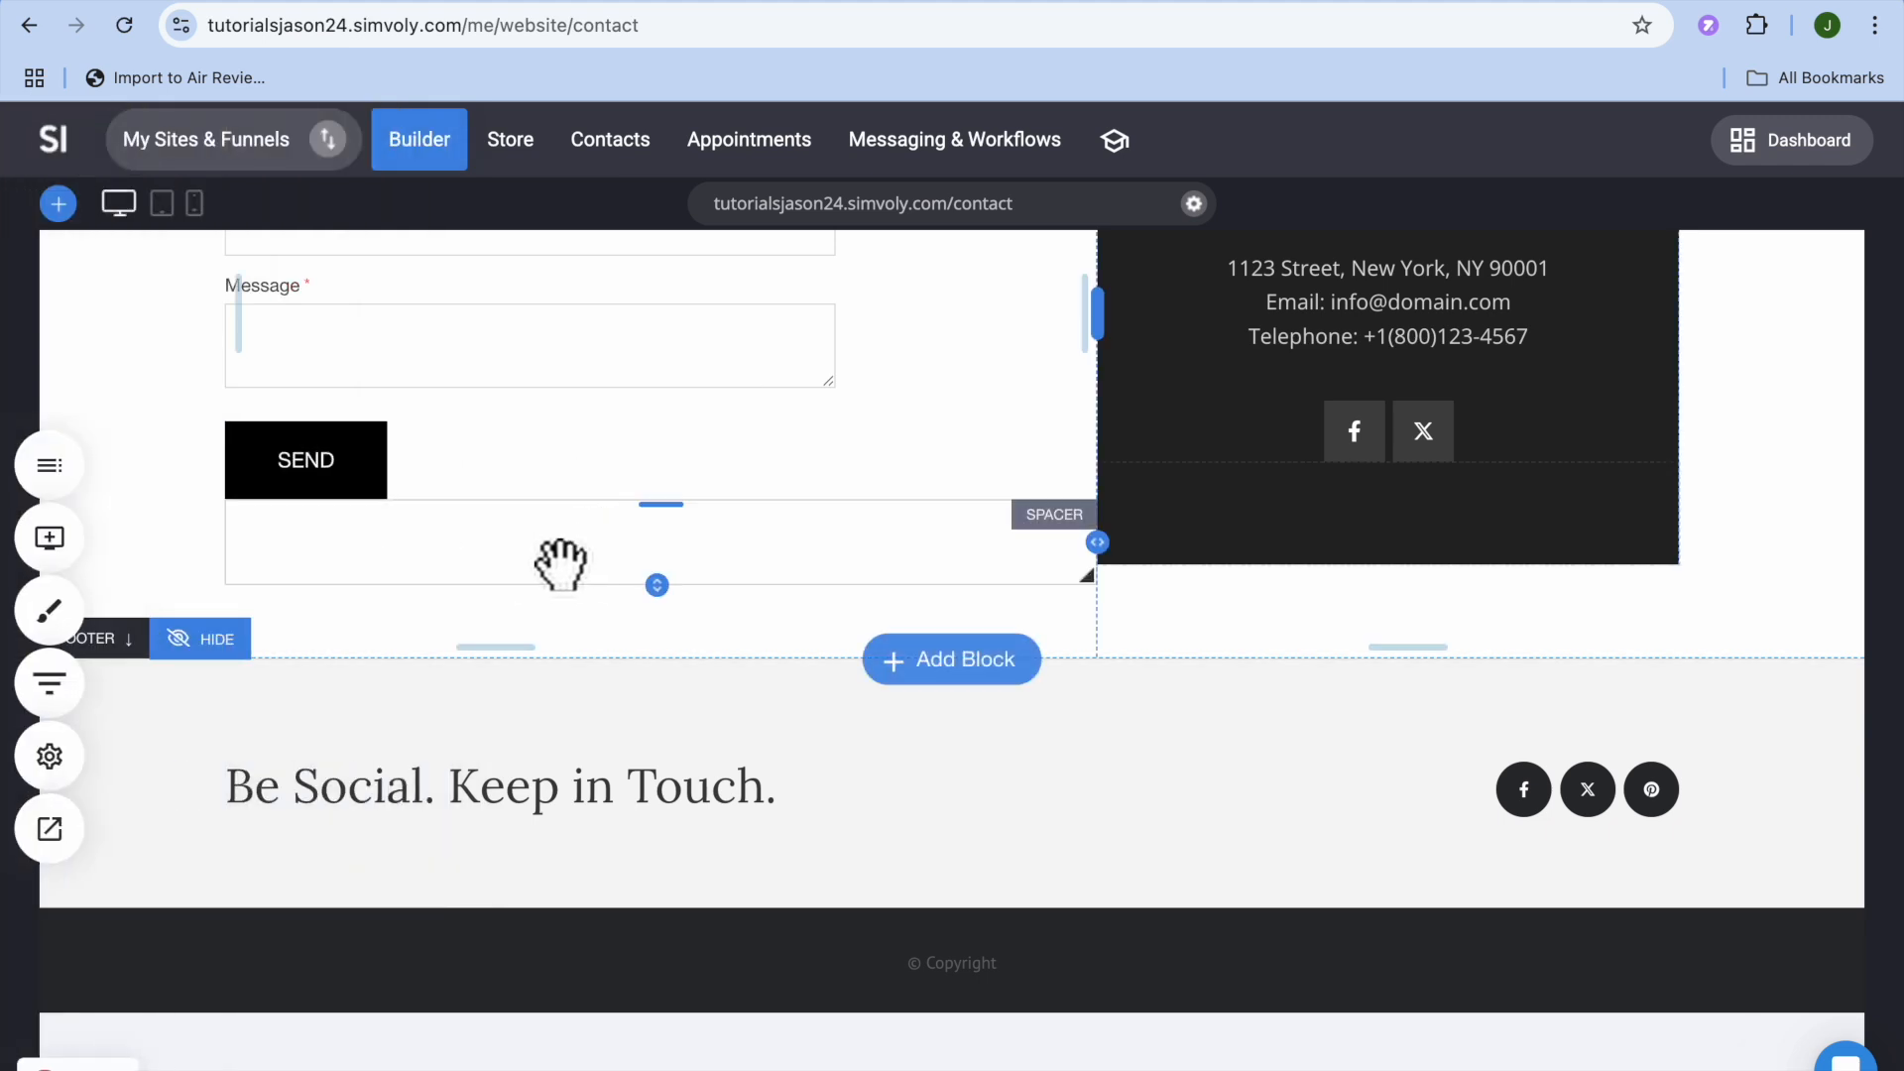
{"action": "scroll", "coordinate": [571, 592], "scroll_direction": "up", "scroll_amount": 5}
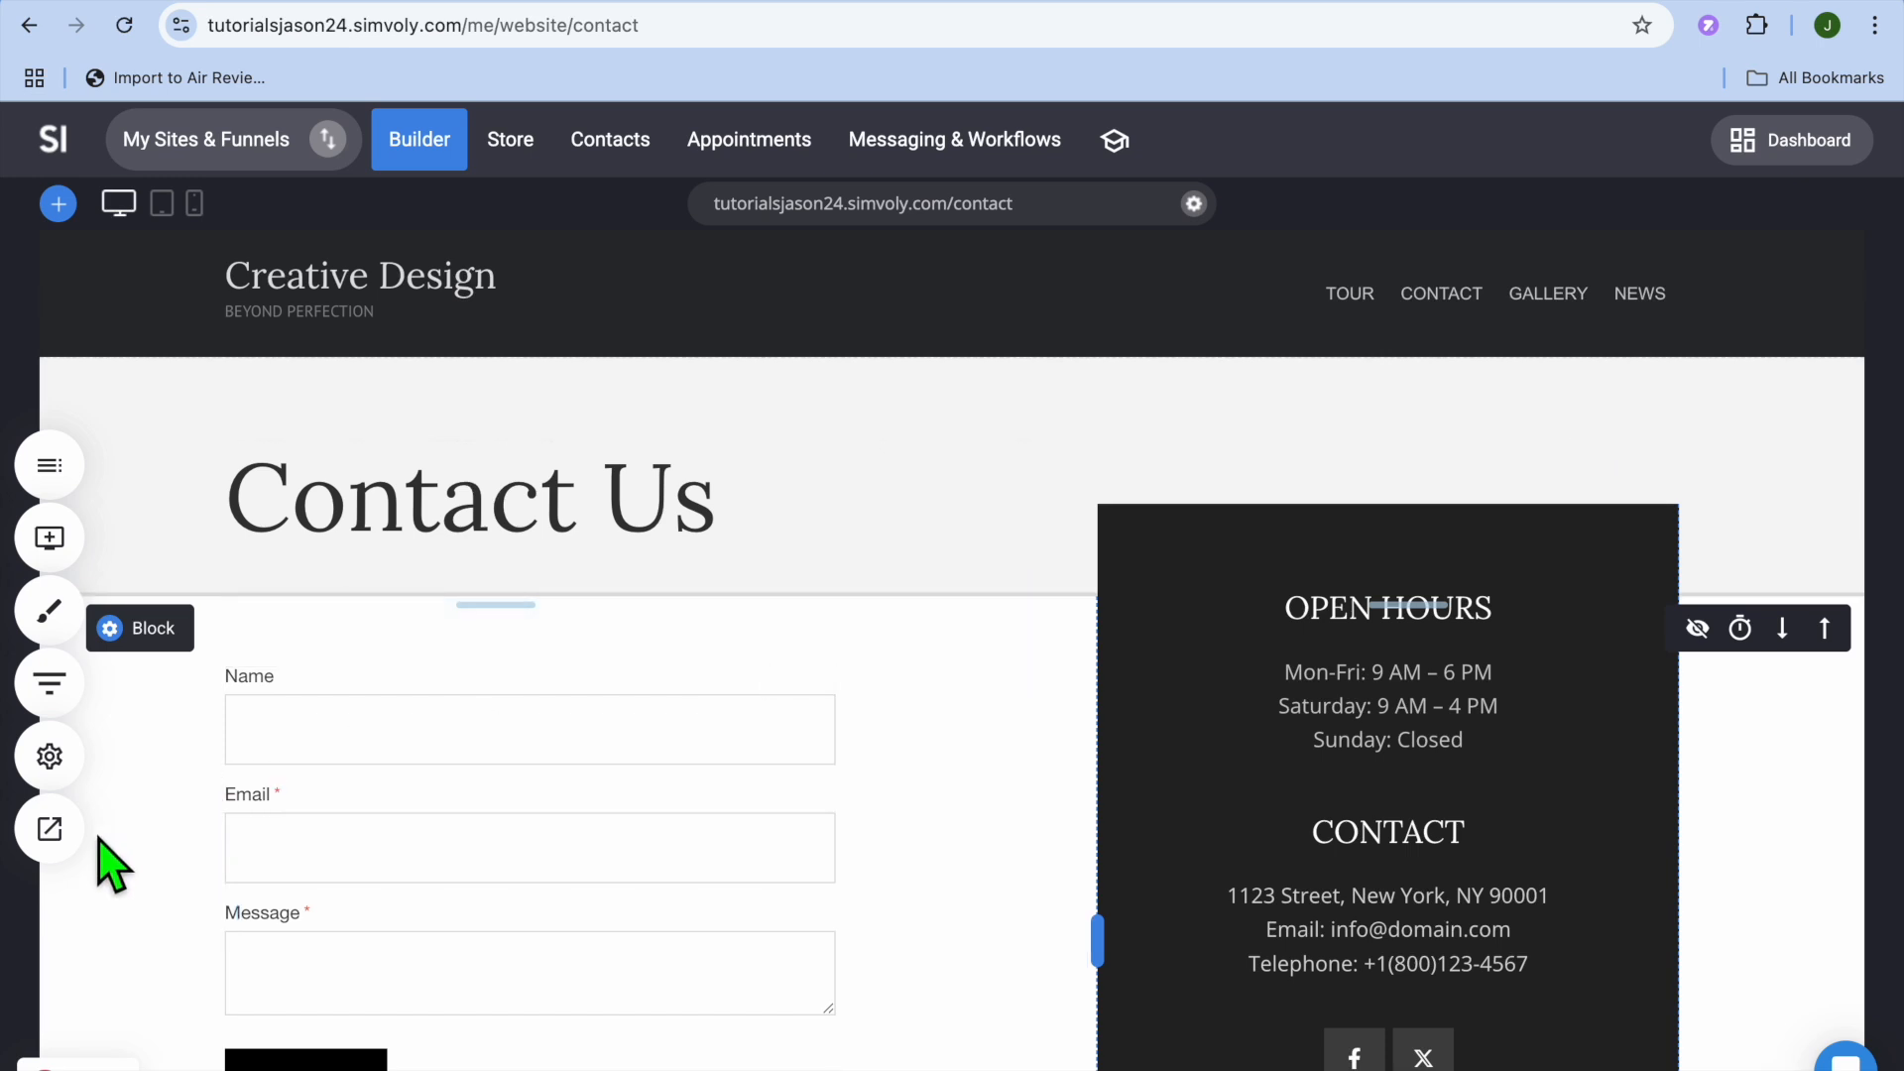
- Preview the site's TOUR page in mobile and tablet layouts, and close the preview
{"action": "left_click", "coordinate": [49, 831]}
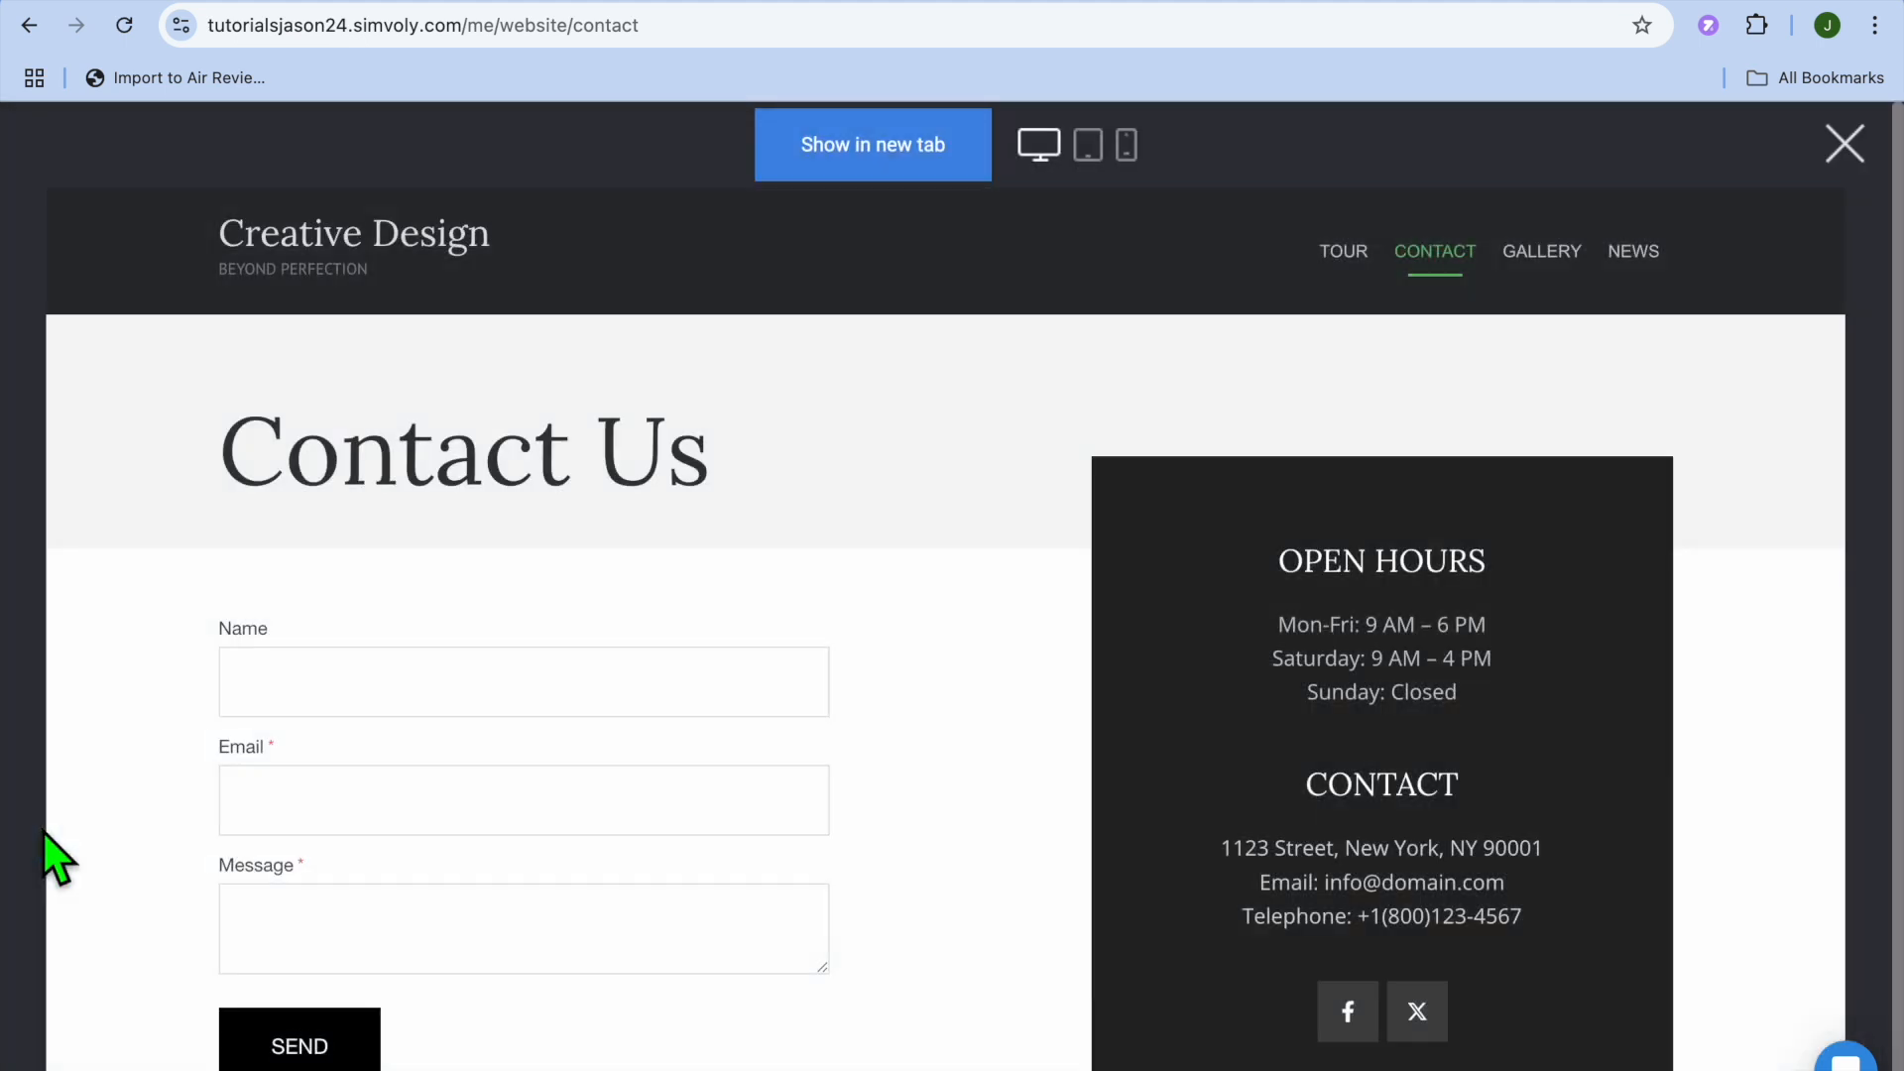
{"action": "left_click", "coordinate": [1352, 254]}
{"action": "left_click", "coordinate": [1129, 151]}
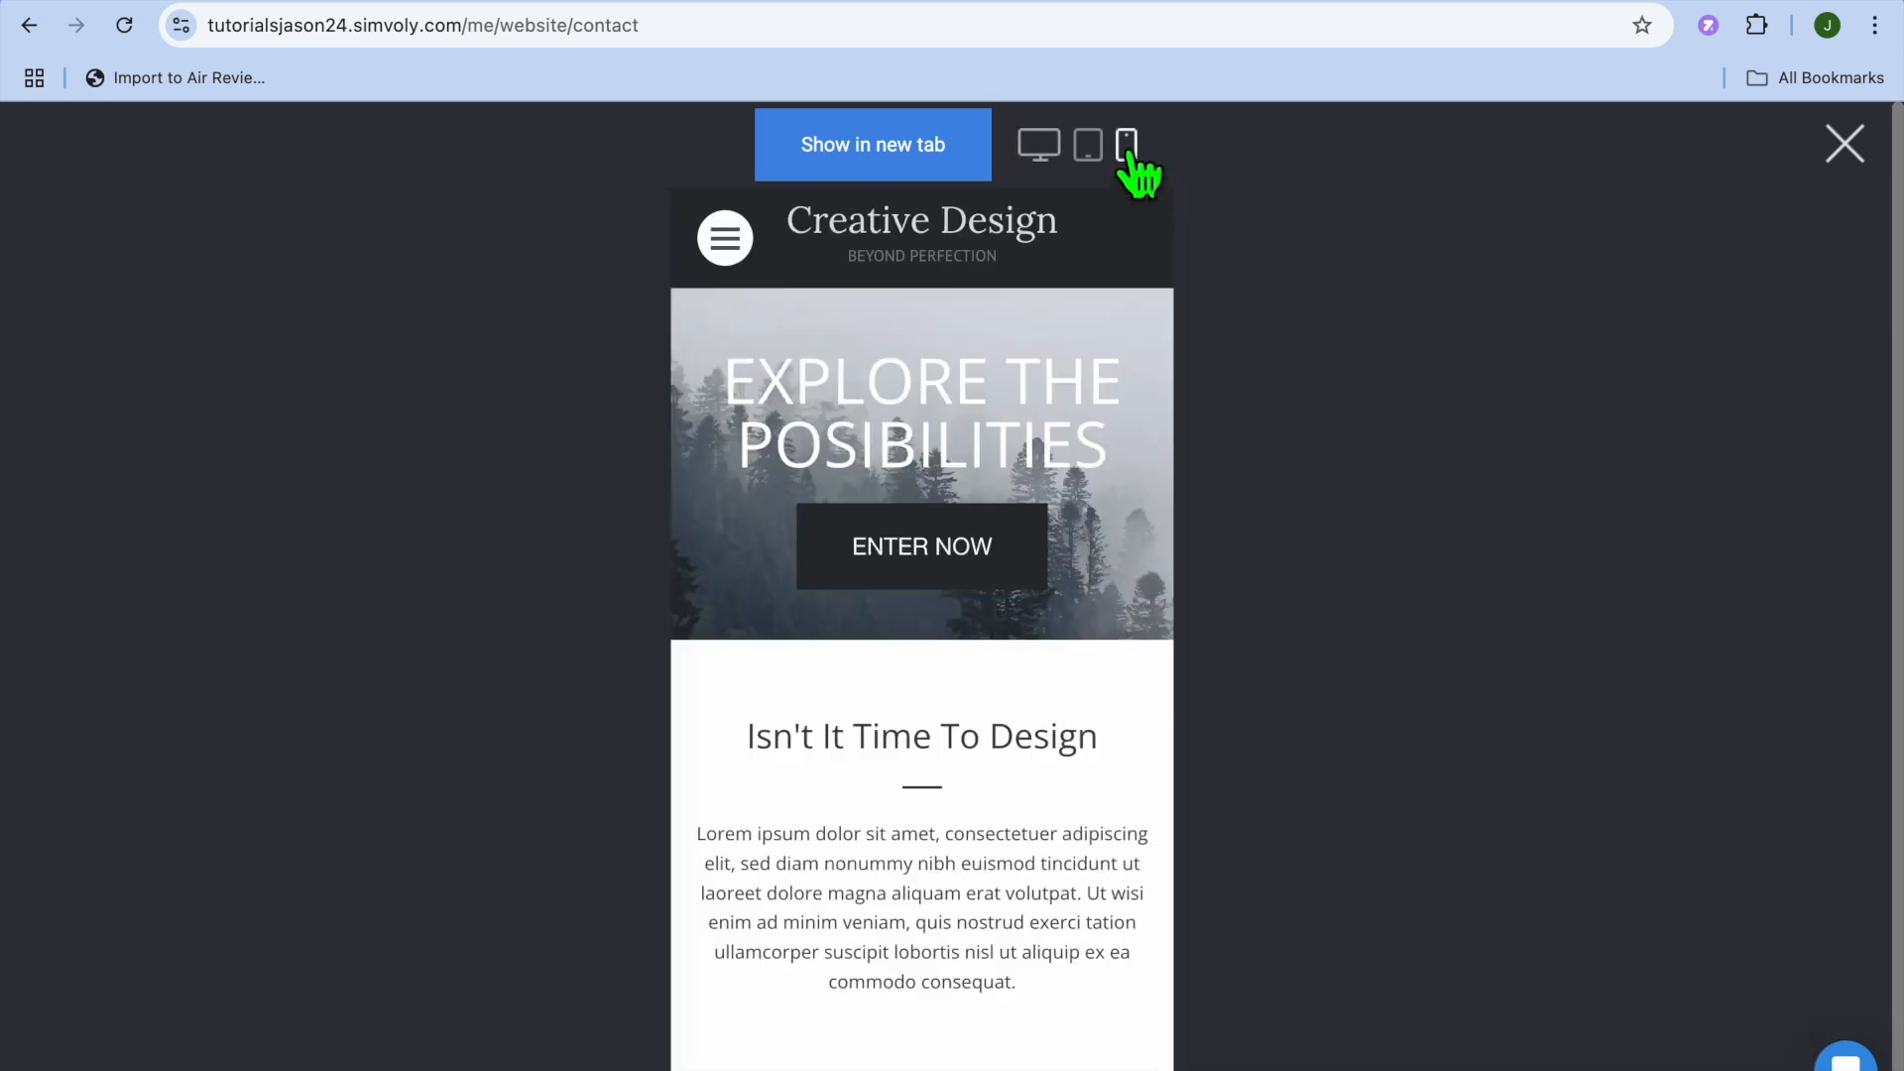
{"action": "left_click", "coordinate": [1090, 154]}
{"action": "left_click", "coordinate": [486, 243]}
{"action": "left_click", "coordinate": [595, 253]}
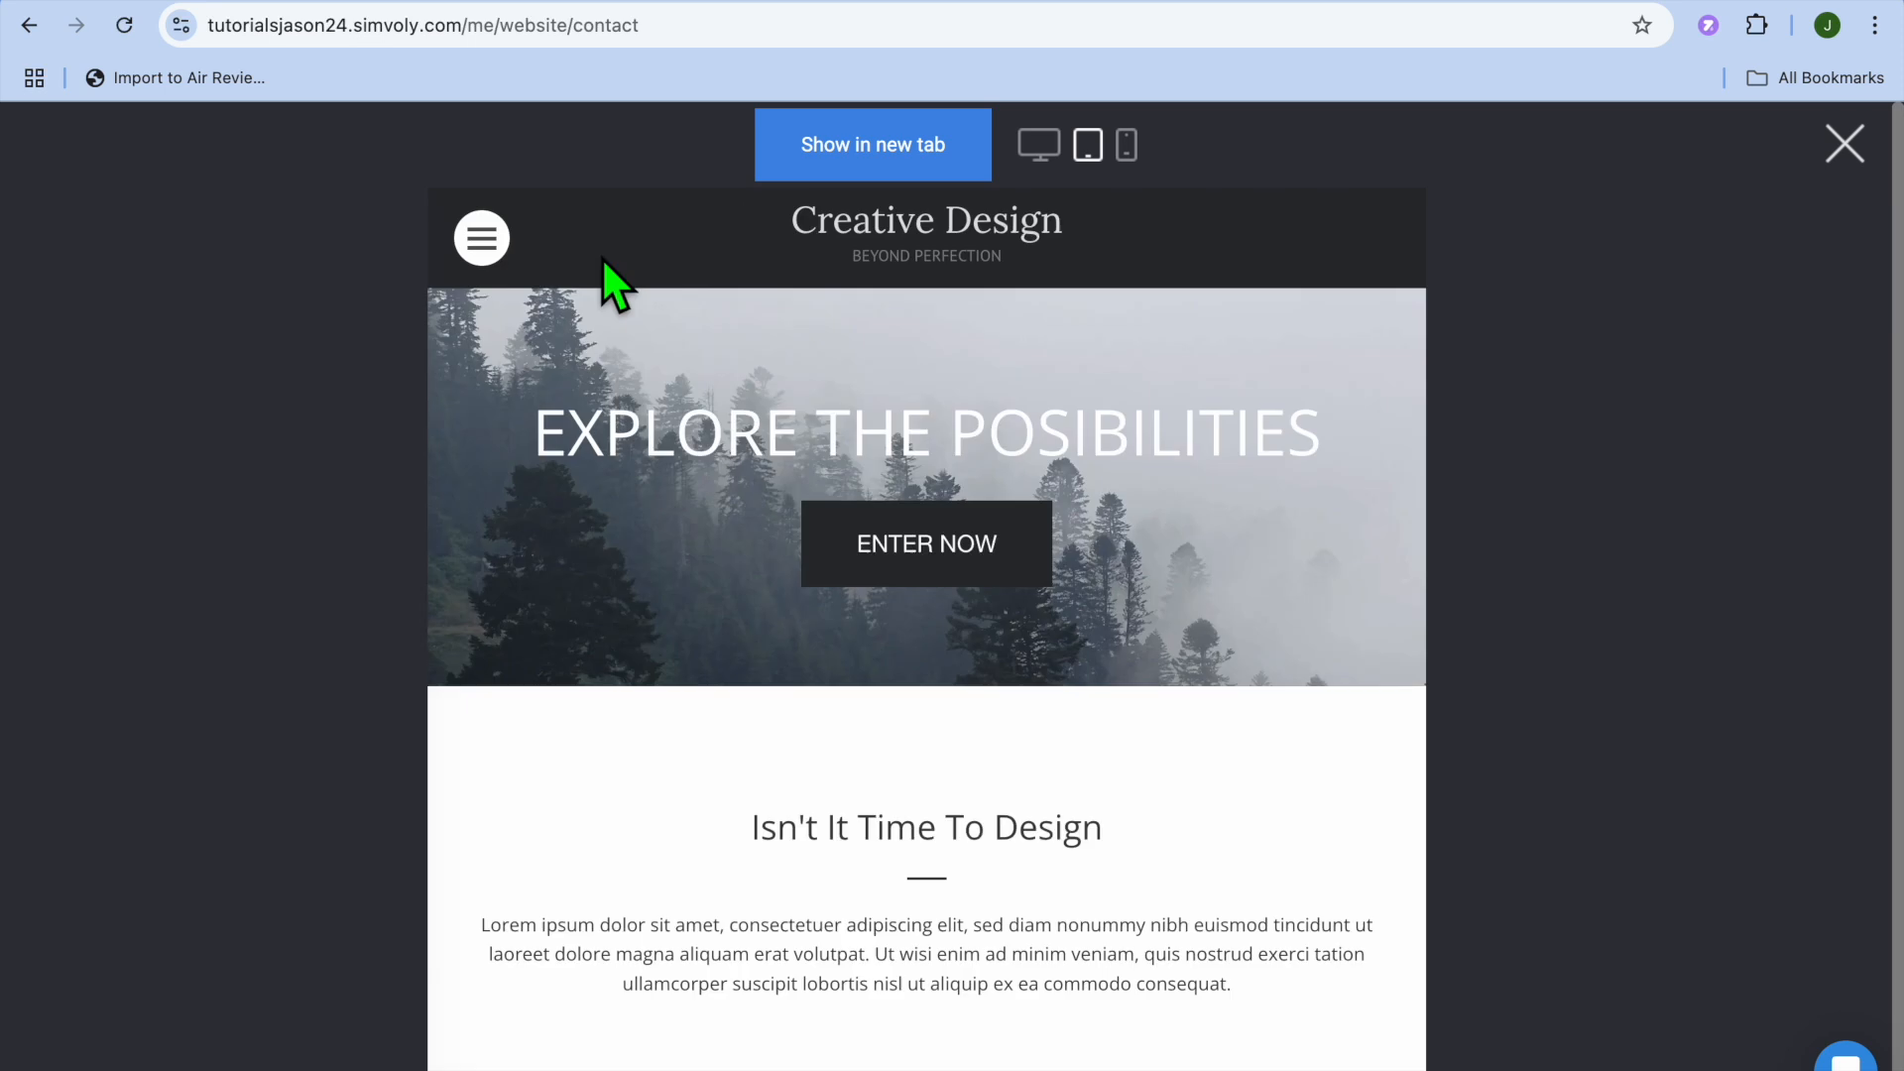
{"action": "left_click", "coordinate": [1843, 145]}
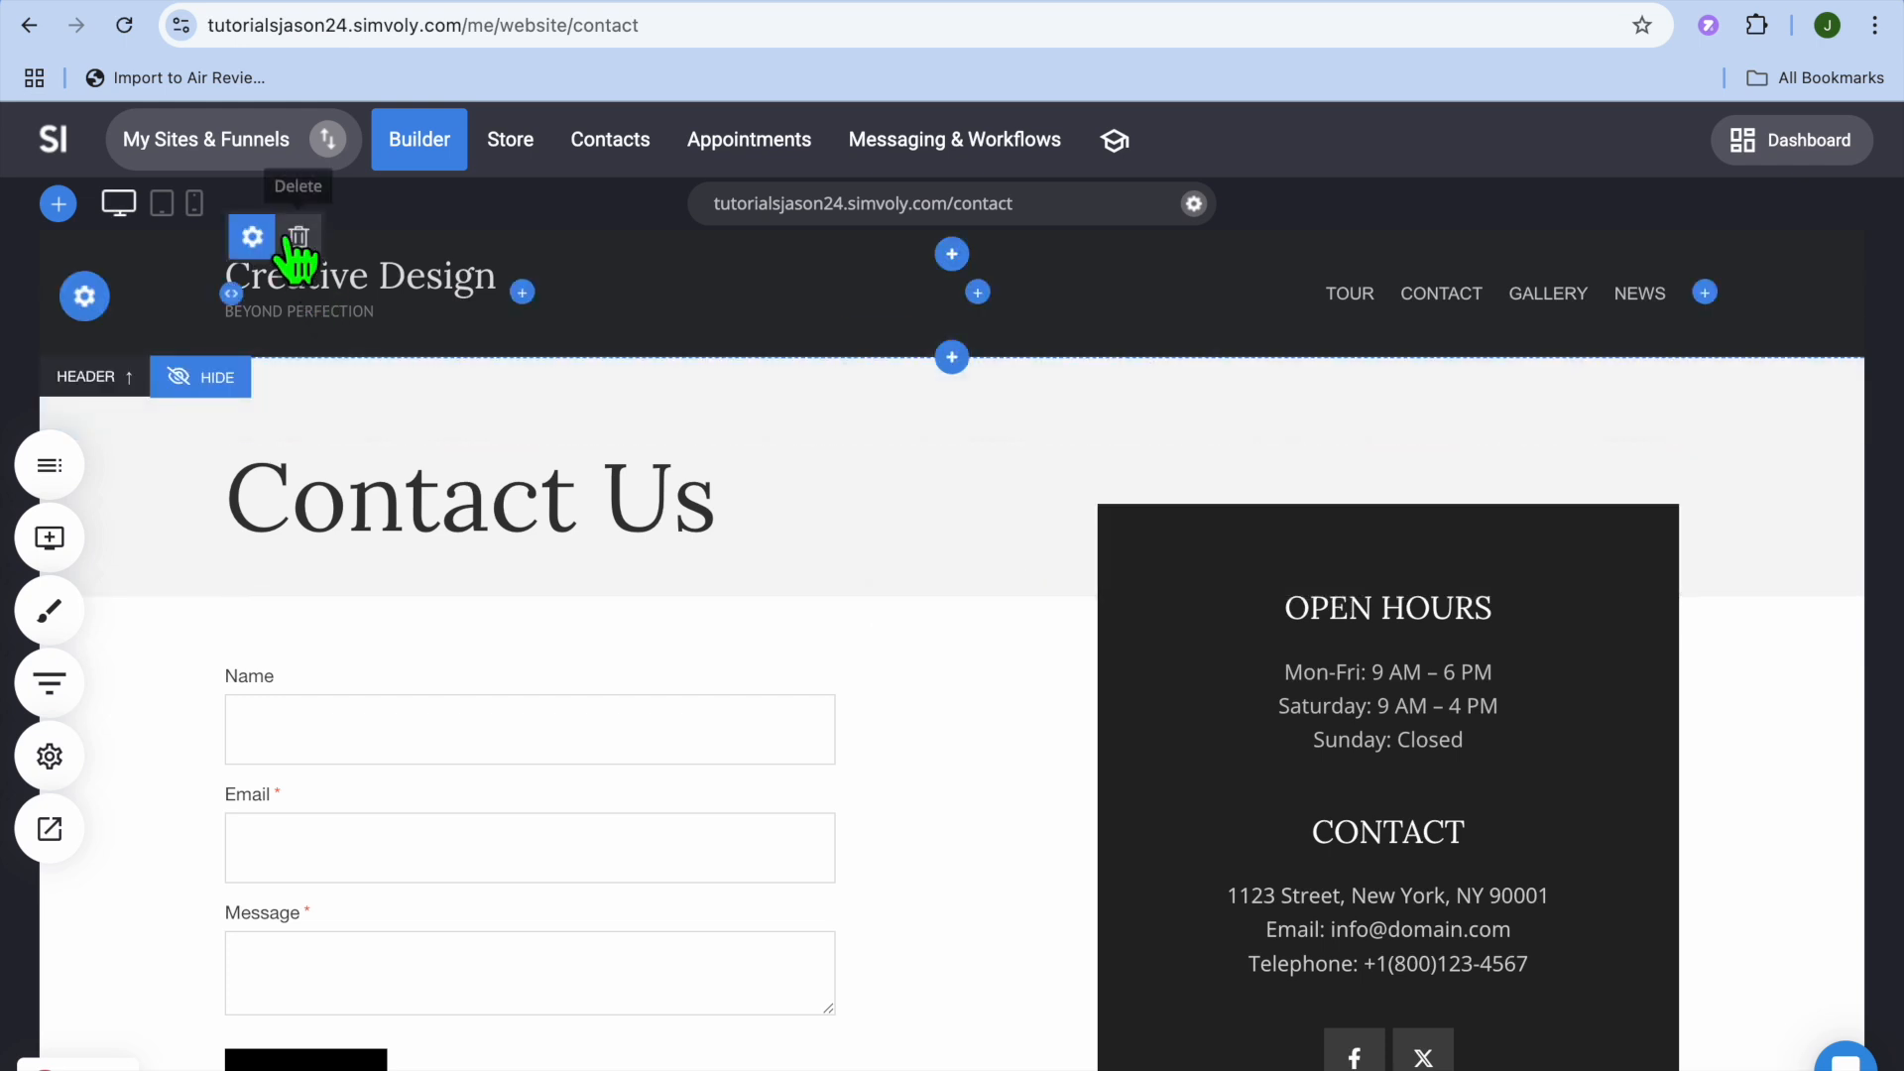
- View the live website of "first site" in a new tab with its web address, and return to the builder
{"action": "left_click", "coordinate": [229, 144]}
{"action": "left_click", "coordinate": [456, 252]}
{"action": "mouse_move", "coordinate": [613, 468]}
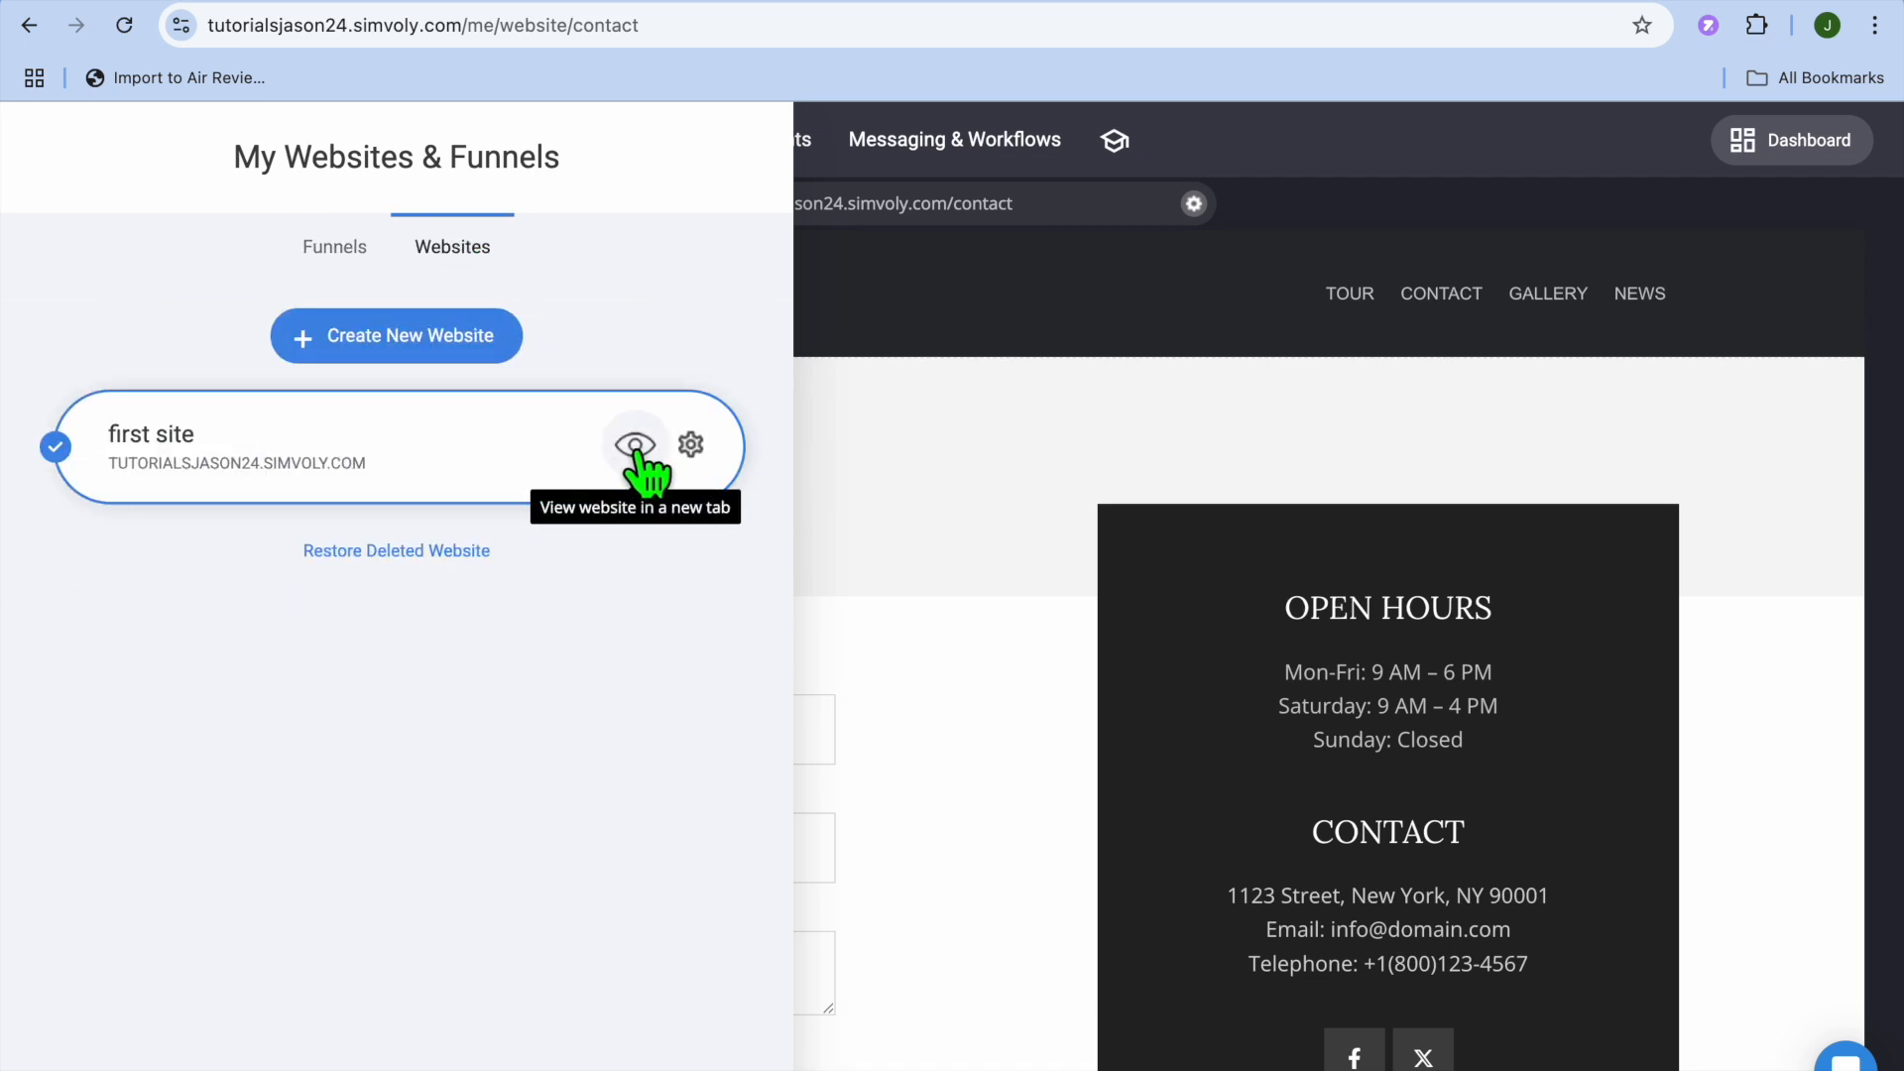
{"action": "left_click", "coordinate": [635, 447]}
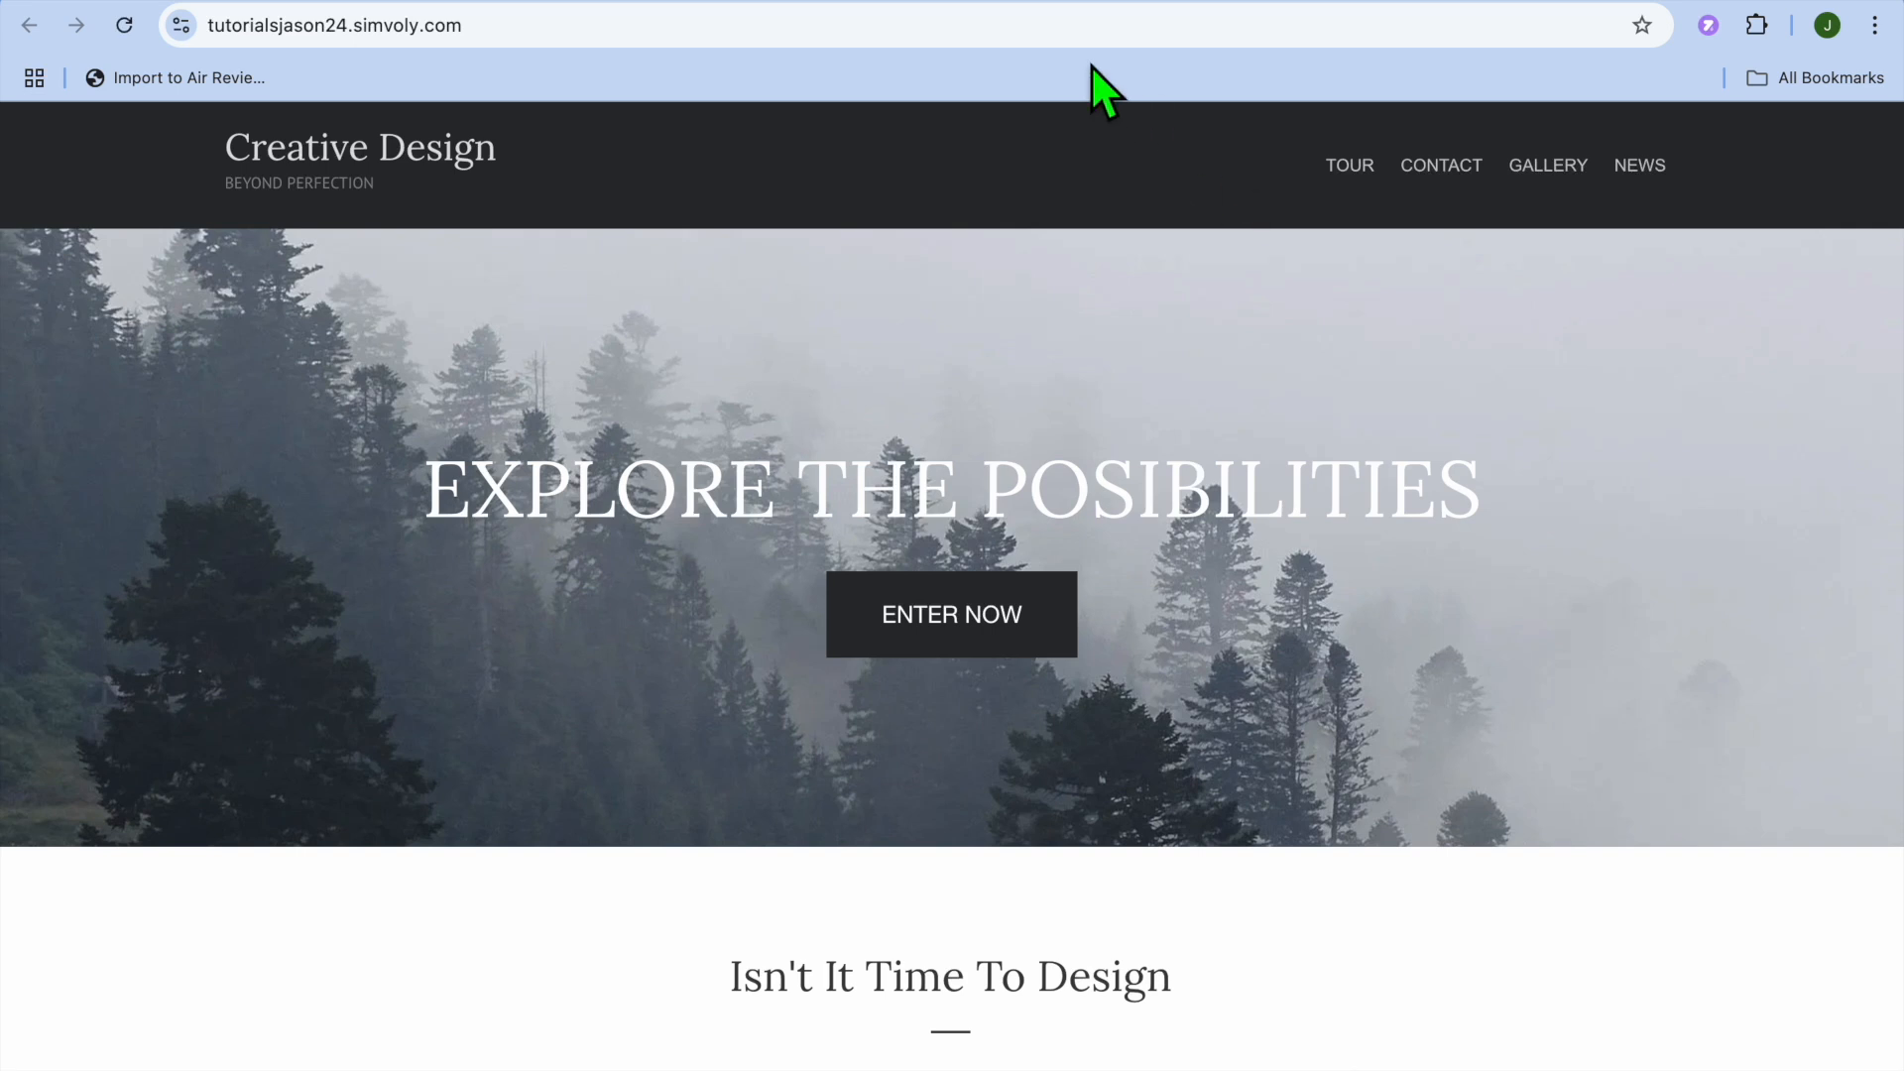
{"action": "left_click", "coordinate": [1050, 39]}
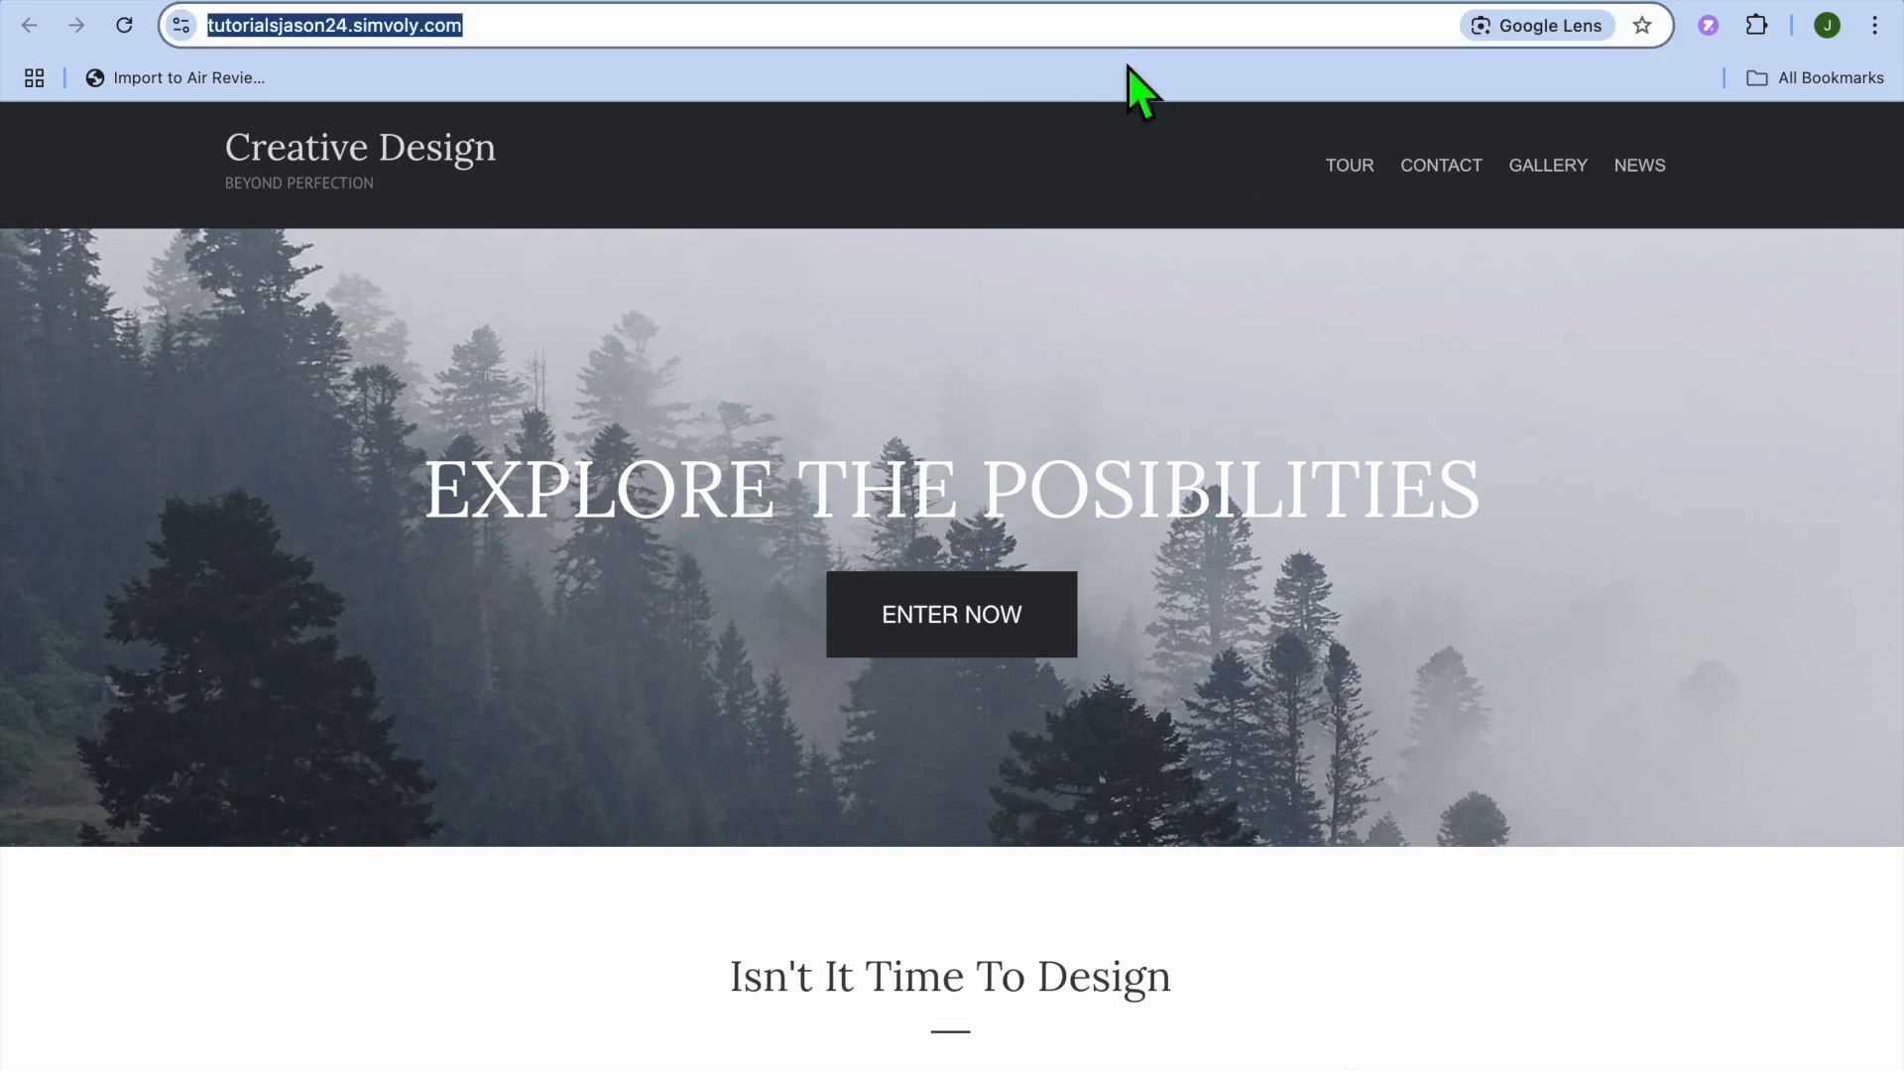
{"action": "left_click", "coordinate": [1147, 5]}
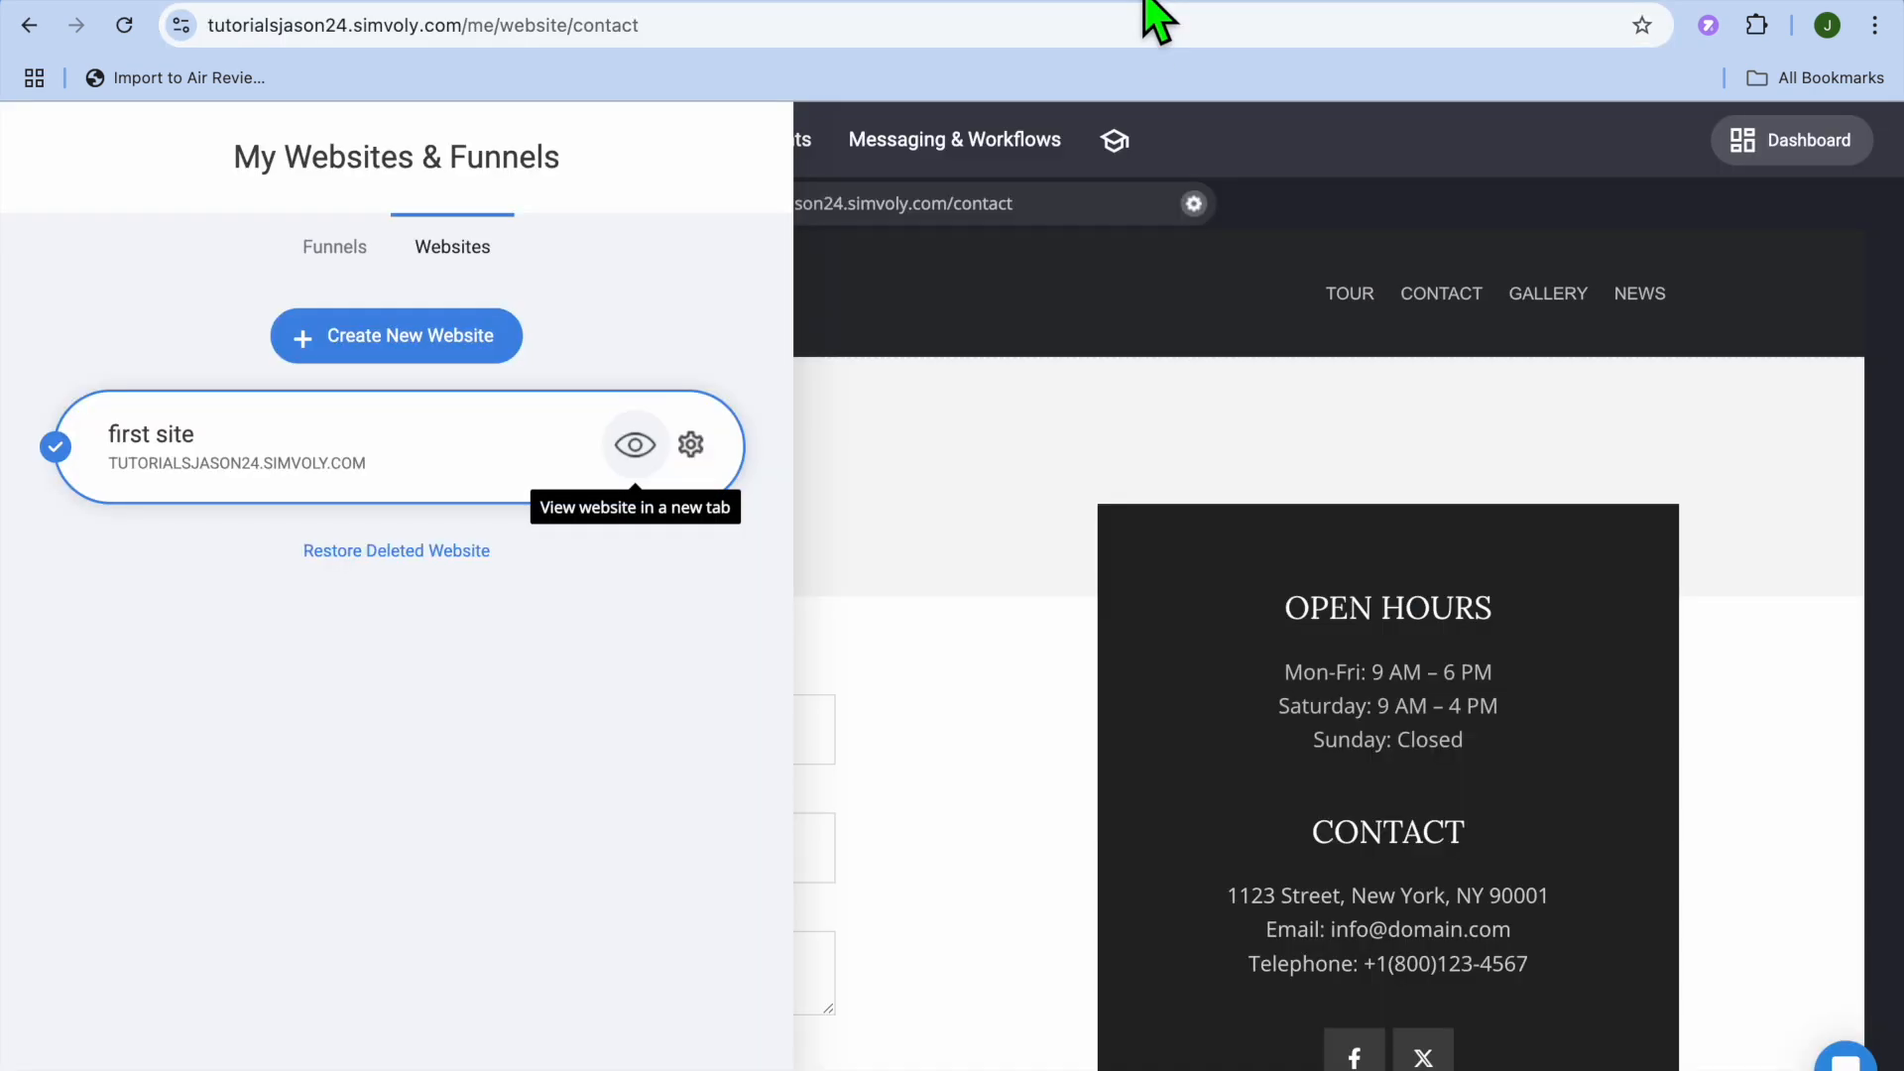
- Copy the share link that lets others create a copy of "first site", and close the sharing options
{"action": "left_click", "coordinate": [688, 449]}
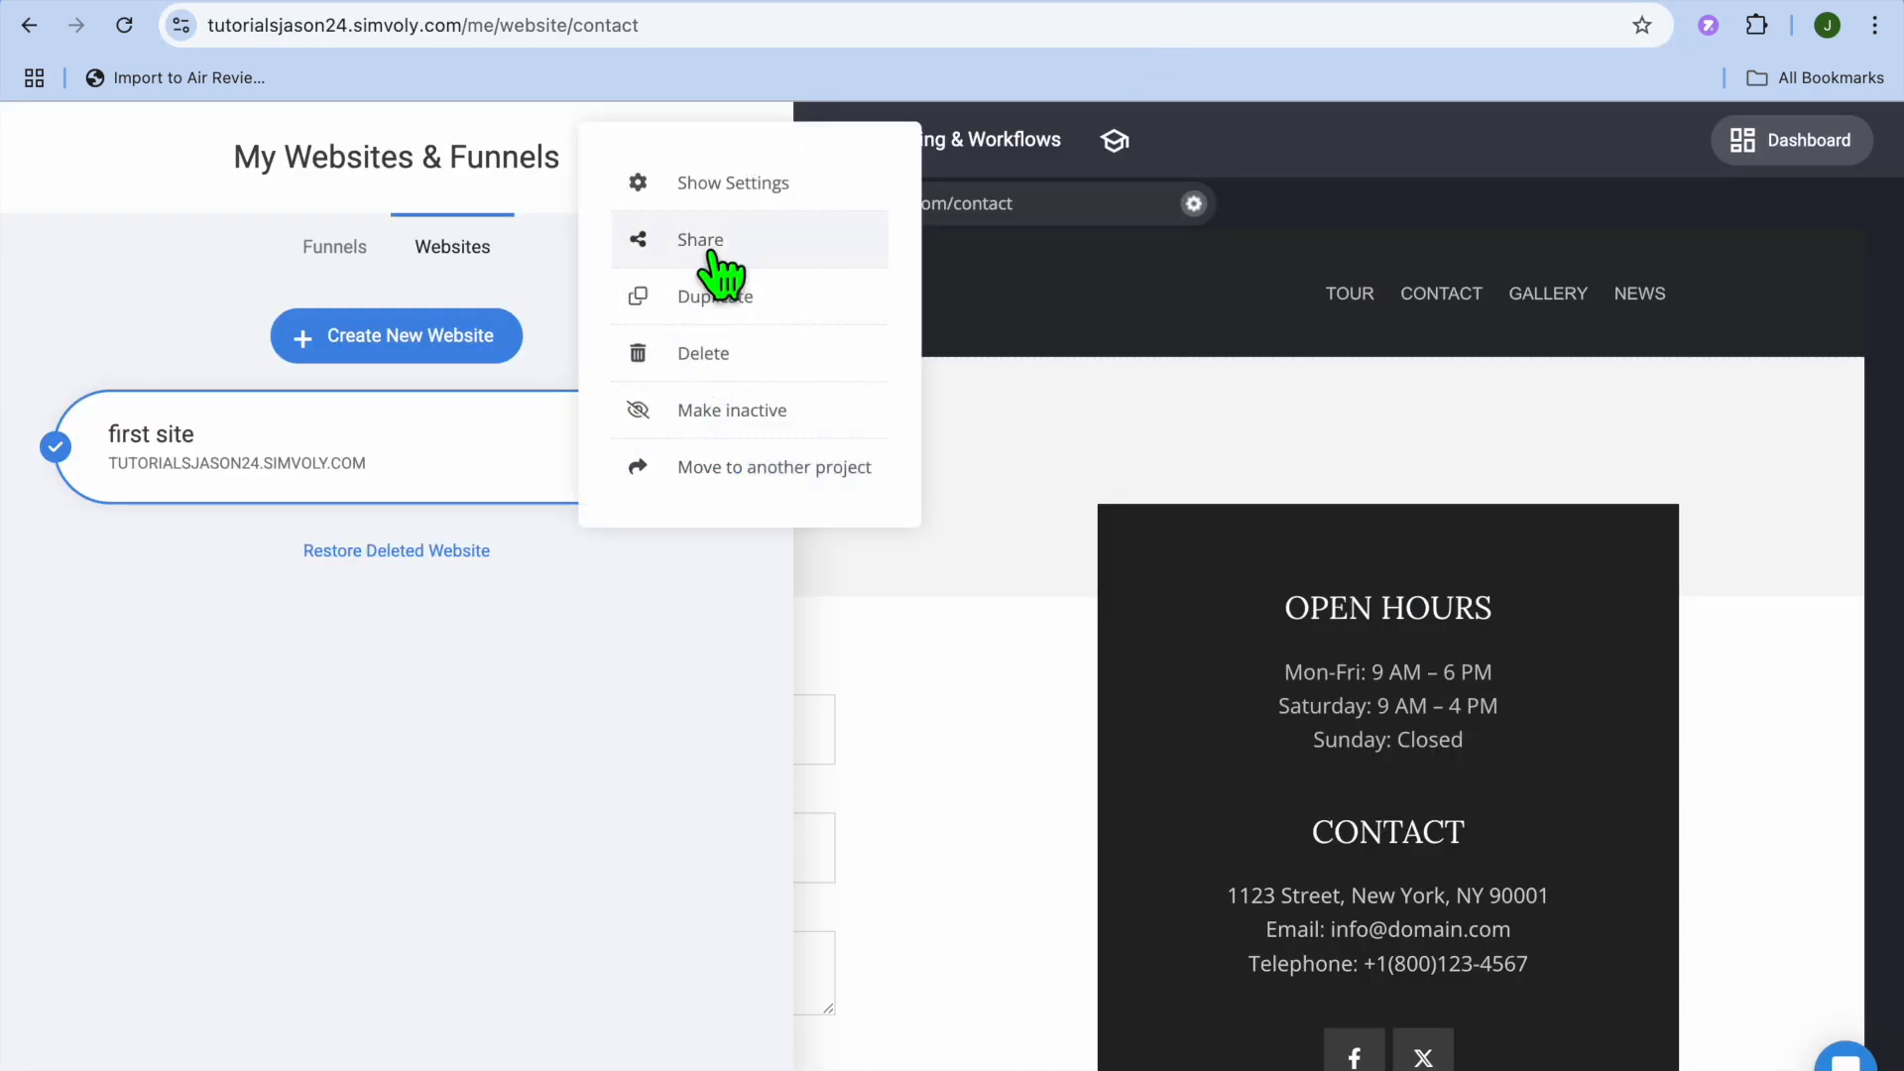
{"action": "left_click", "coordinate": [774, 248]}
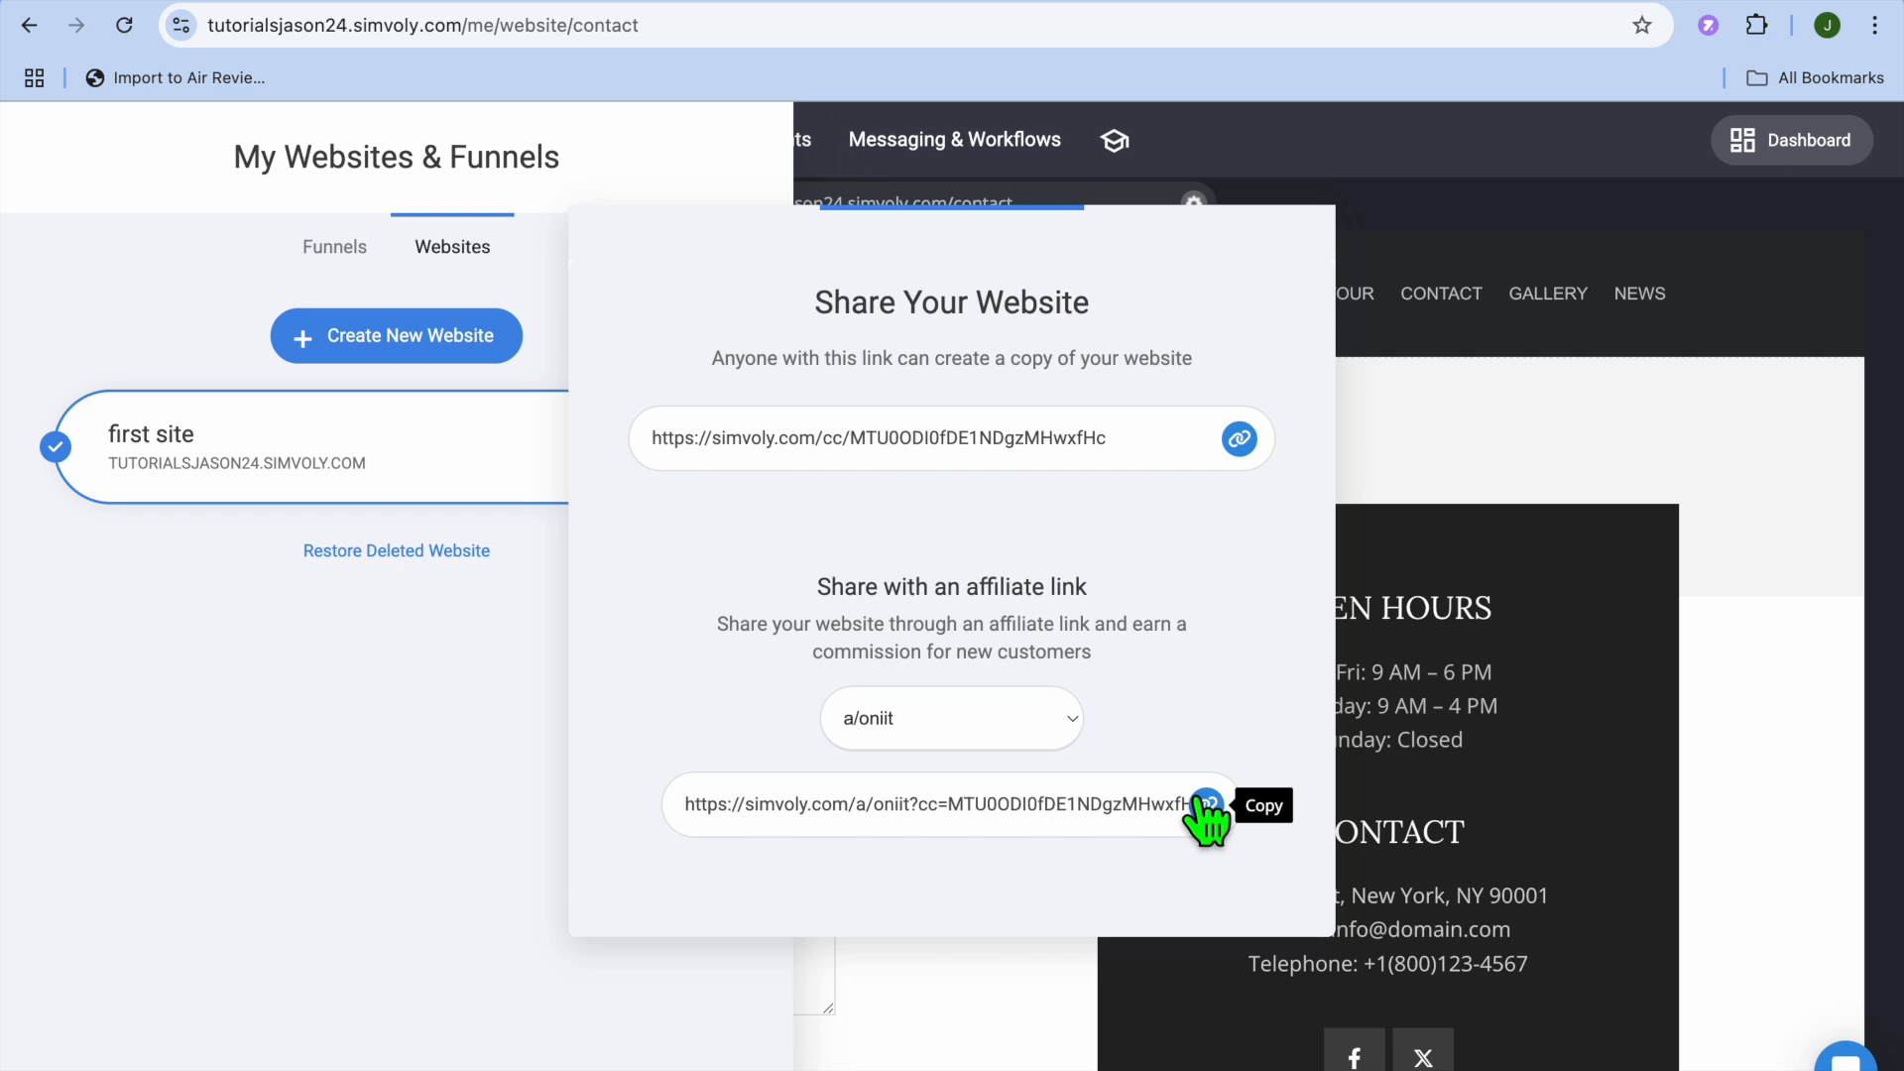
{"action": "left_click", "coordinate": [1240, 439]}
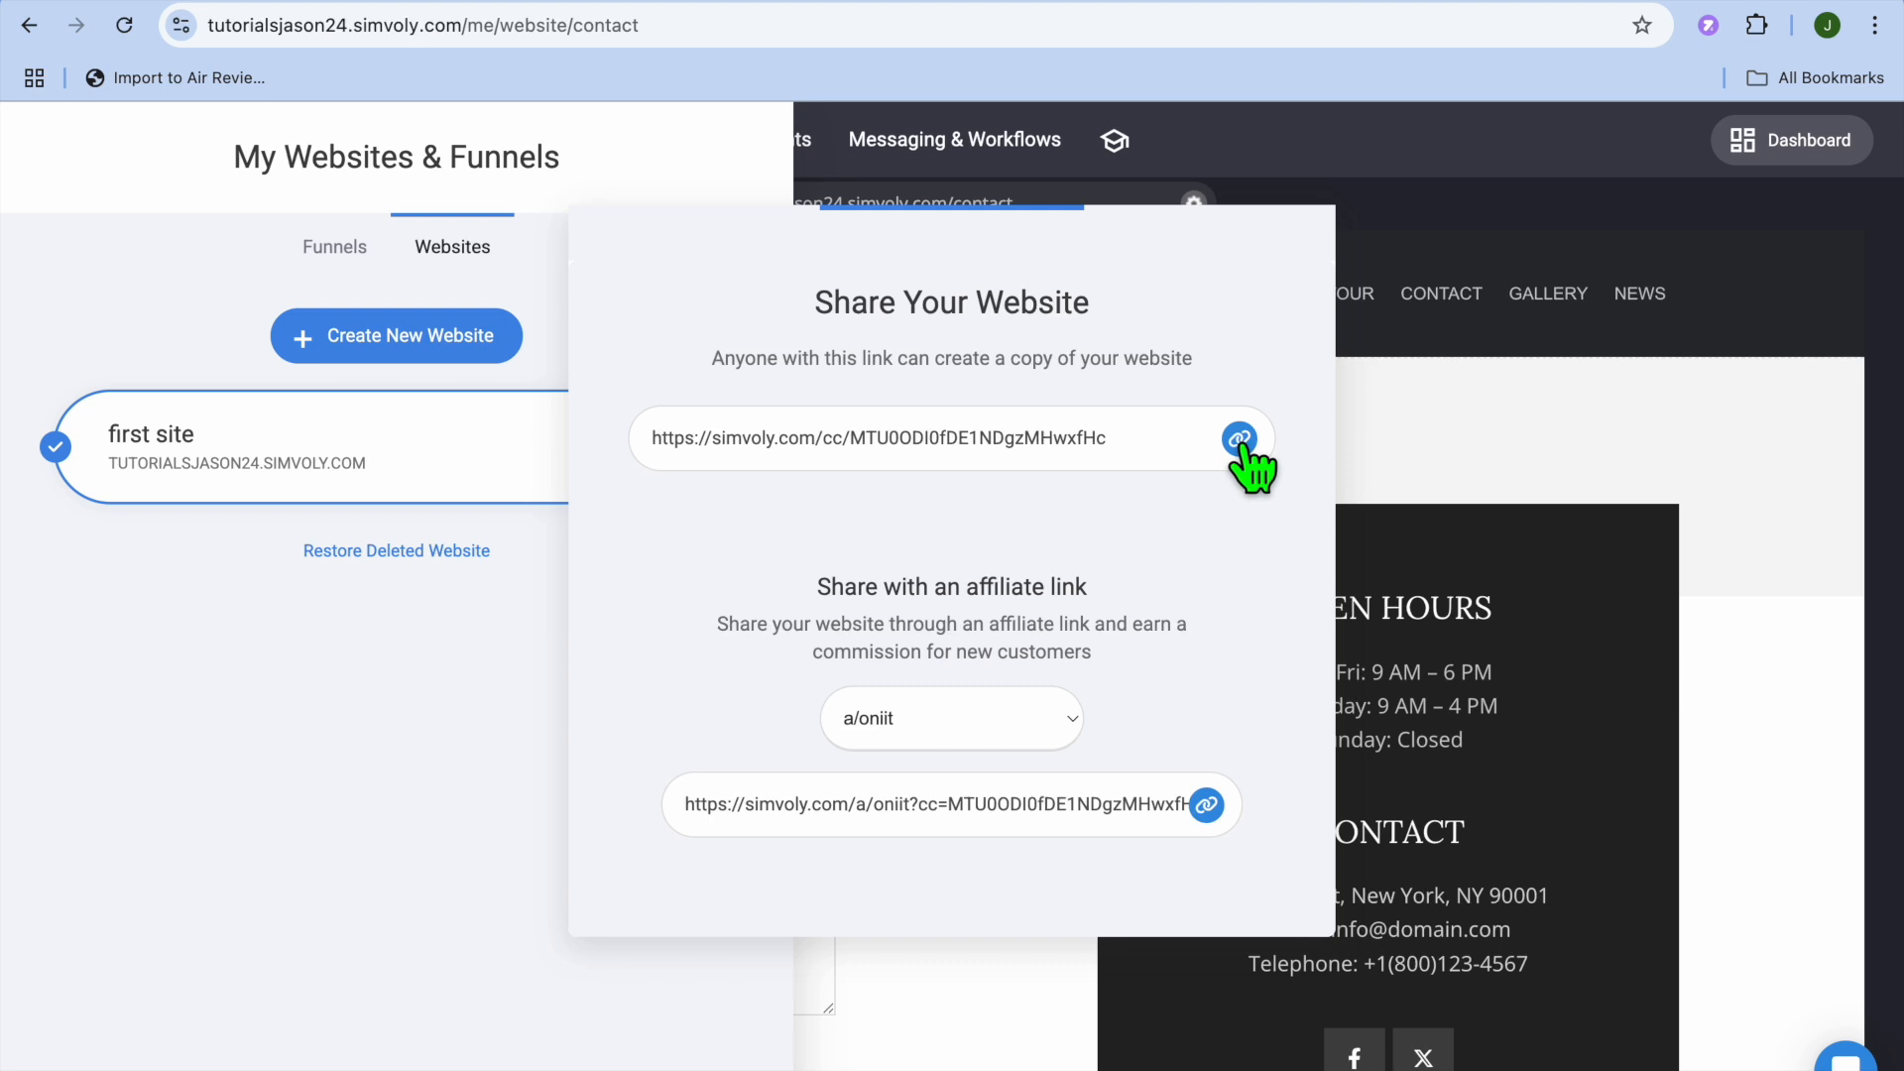
{"action": "left_click", "coordinate": [499, 716]}
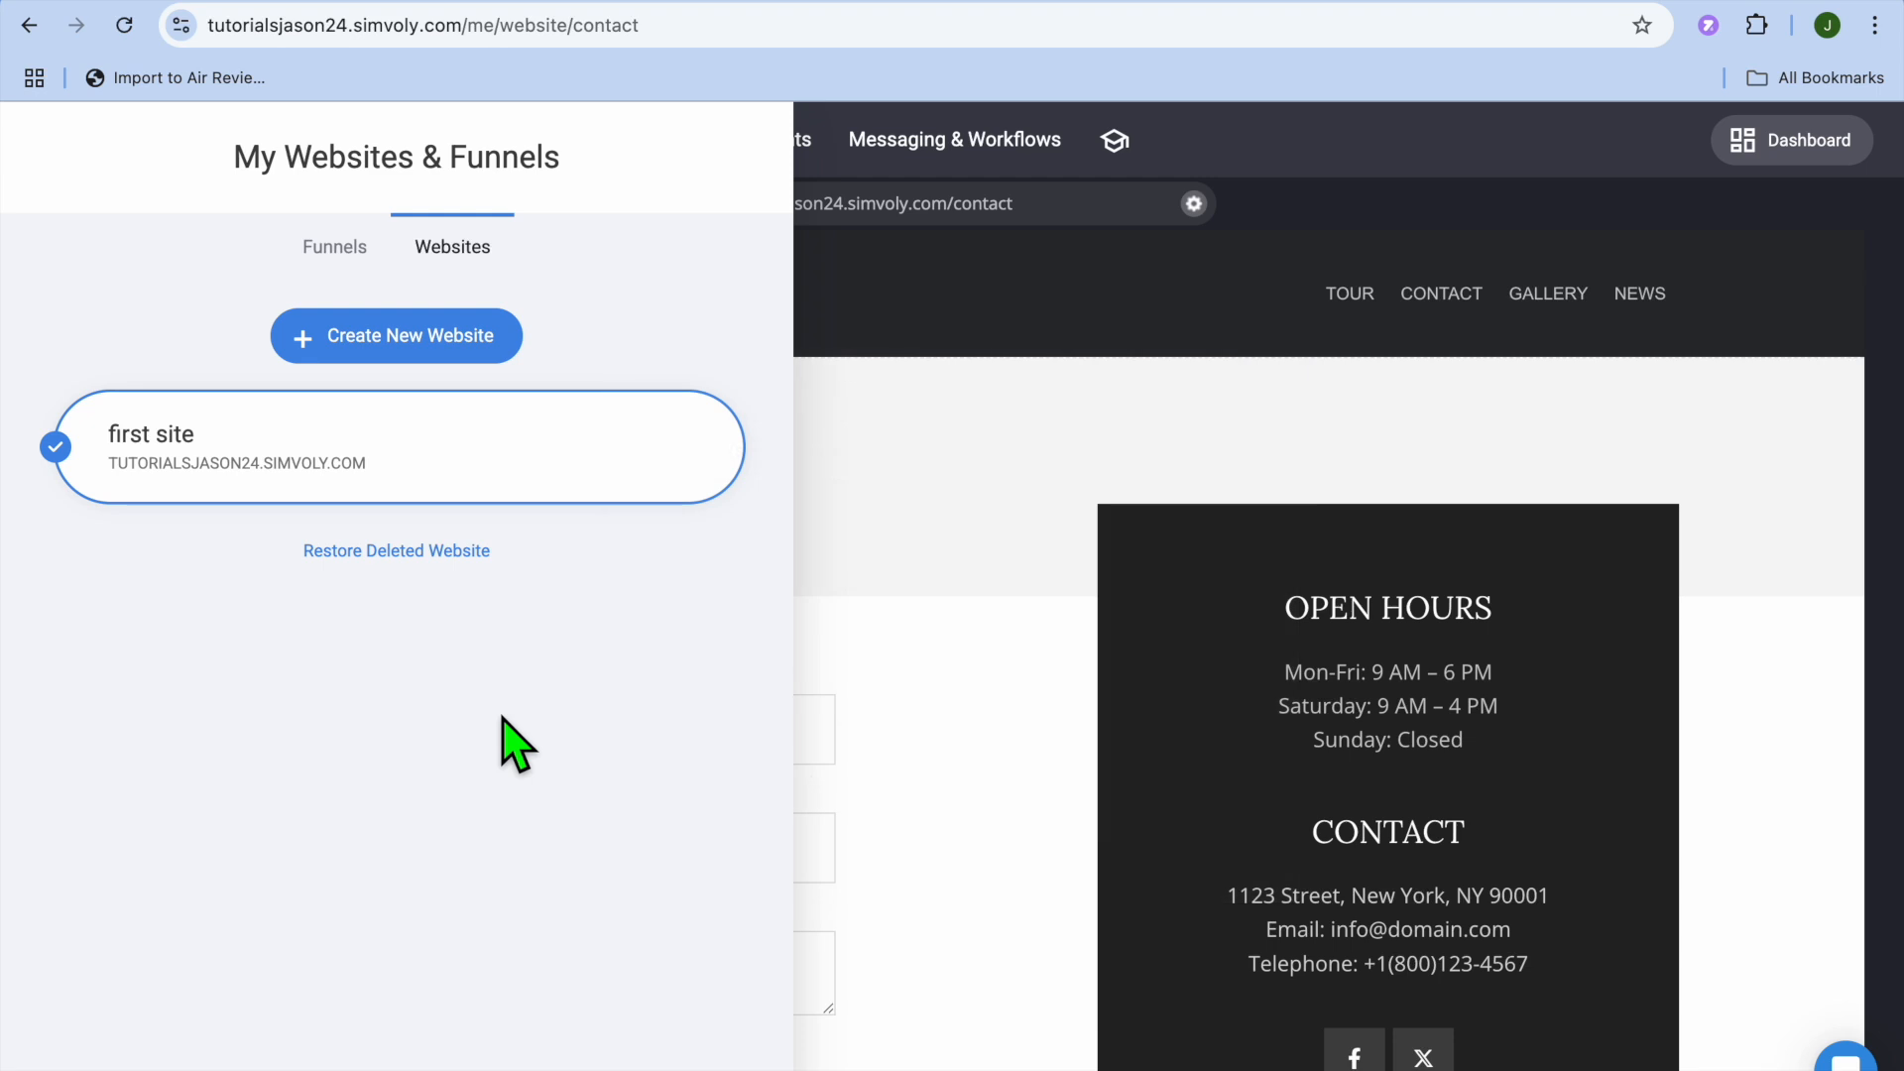
- View the list of funnels in the account, and return to the Contact page
{"action": "mouse_move", "coordinate": [446, 480]}
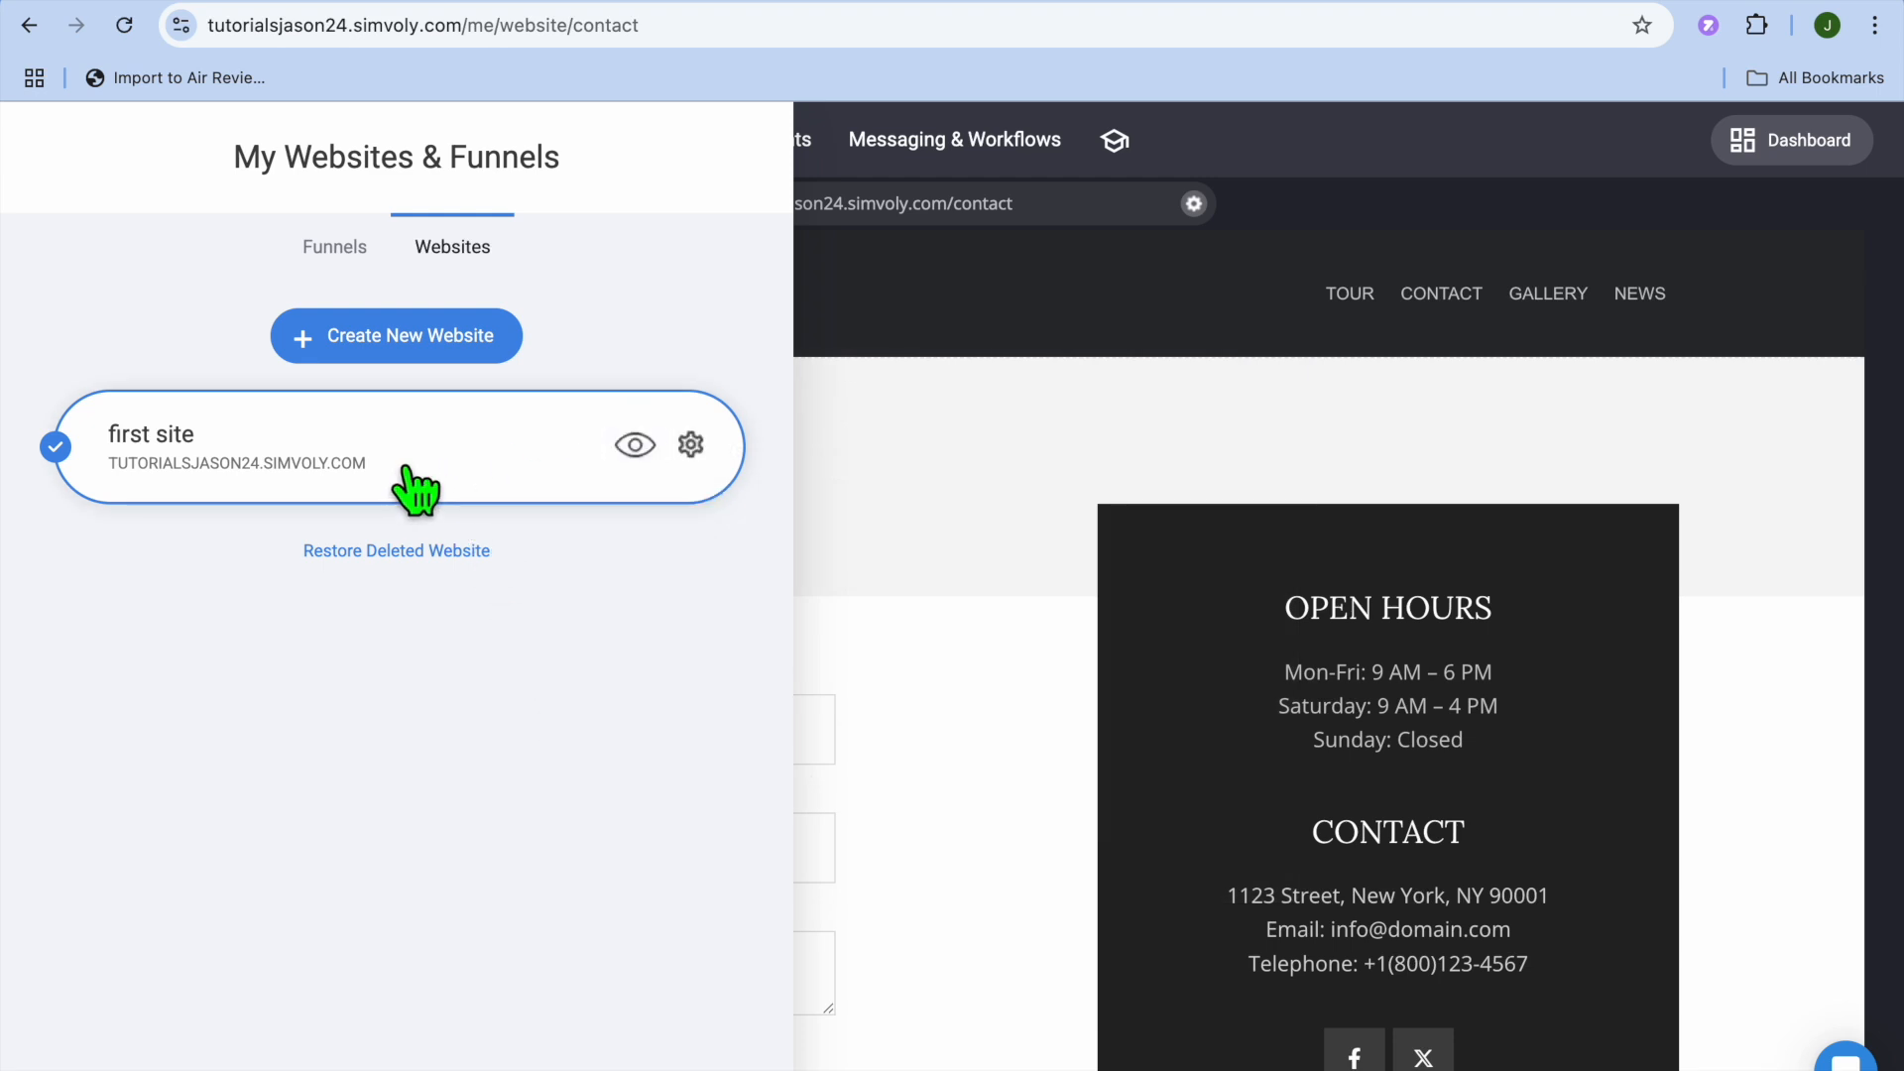
{"action": "left_click", "coordinate": [337, 247]}
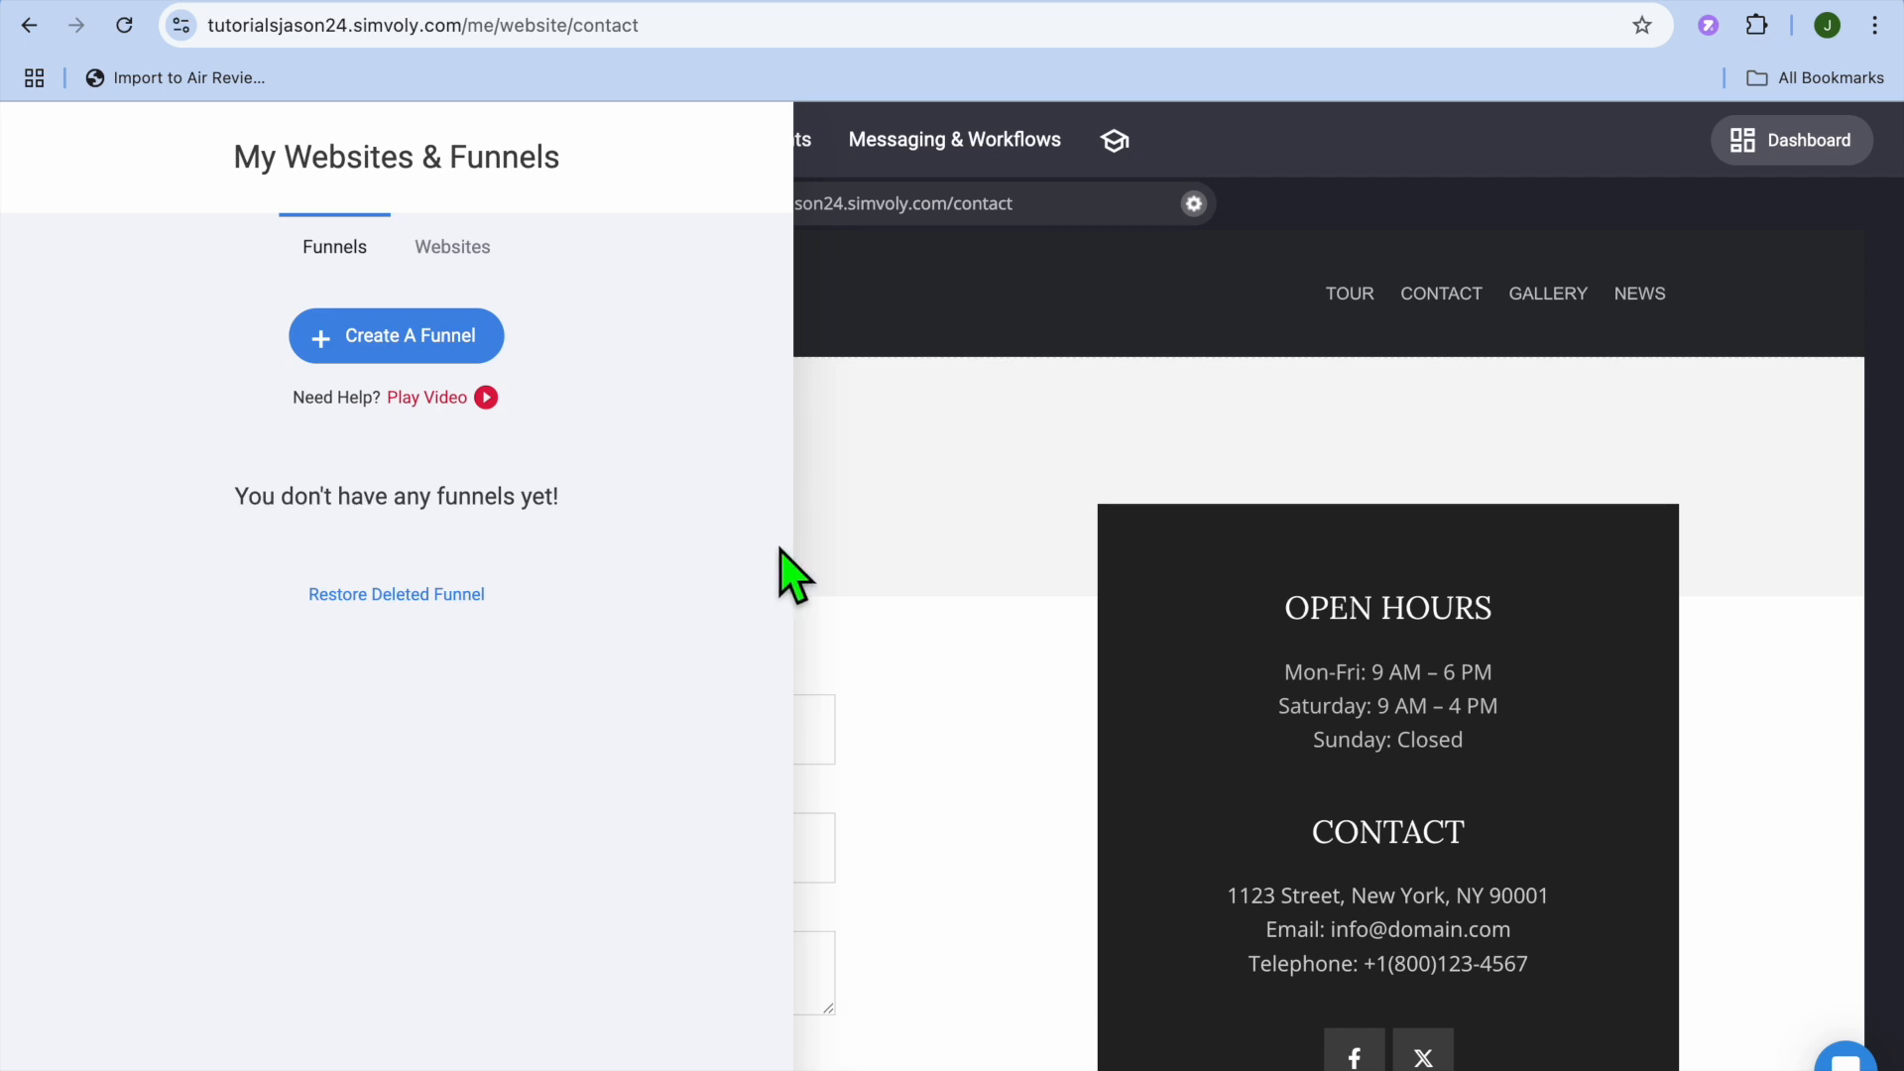
{"action": "left_click", "coordinate": [967, 557]}
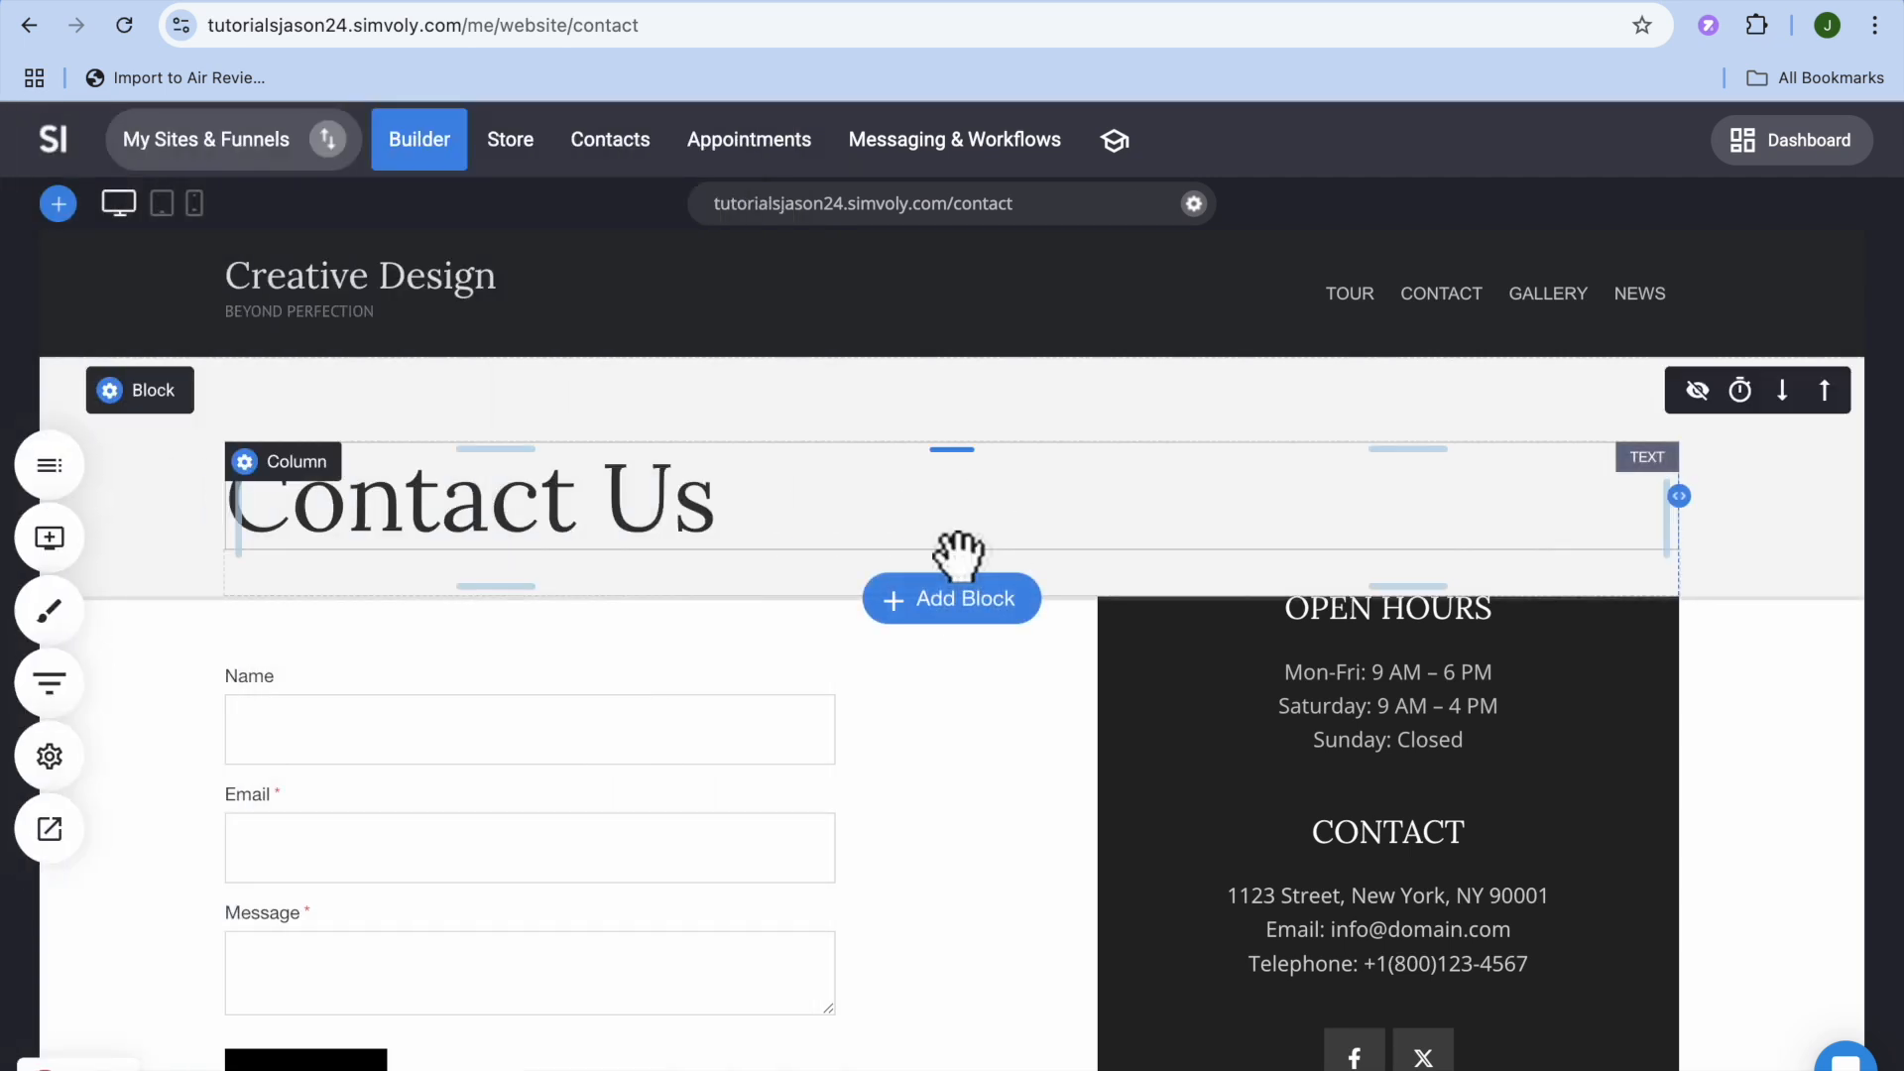